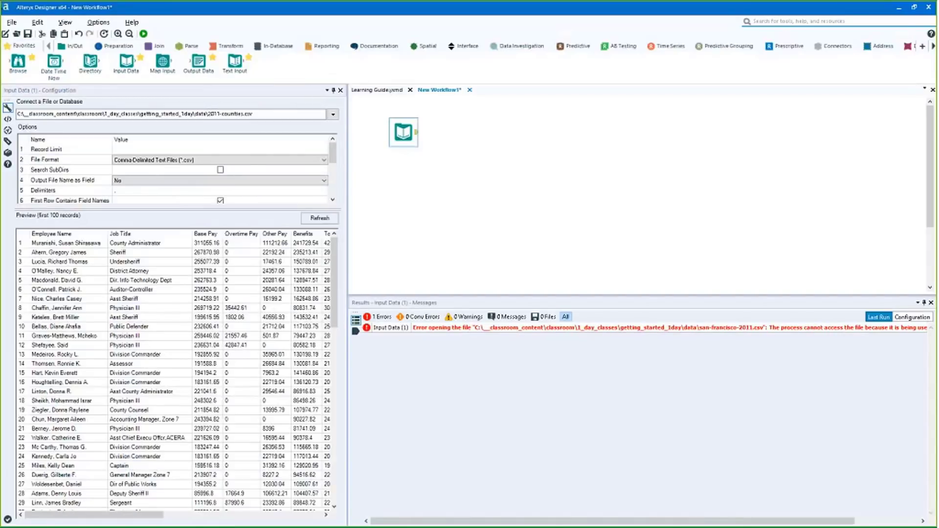
Reposition the input tool, run the workflow to read 2011-counties.csv, and widen the configuration panel
{"action": "left_click_drag", "start_coordinate": [404, 132], "coordinate": [403, 179]}
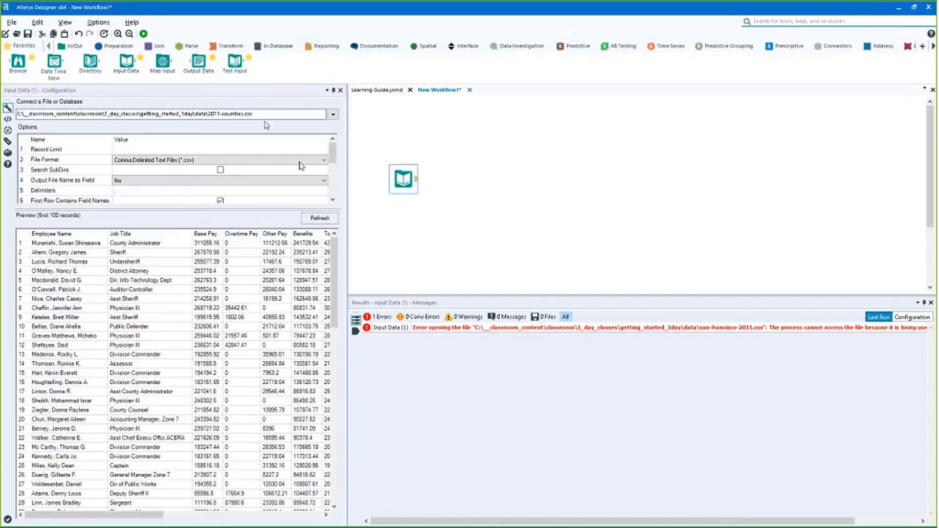
{"action": "left_click_drag", "start_coordinate": [400, 193], "coordinate": [389, 199]}
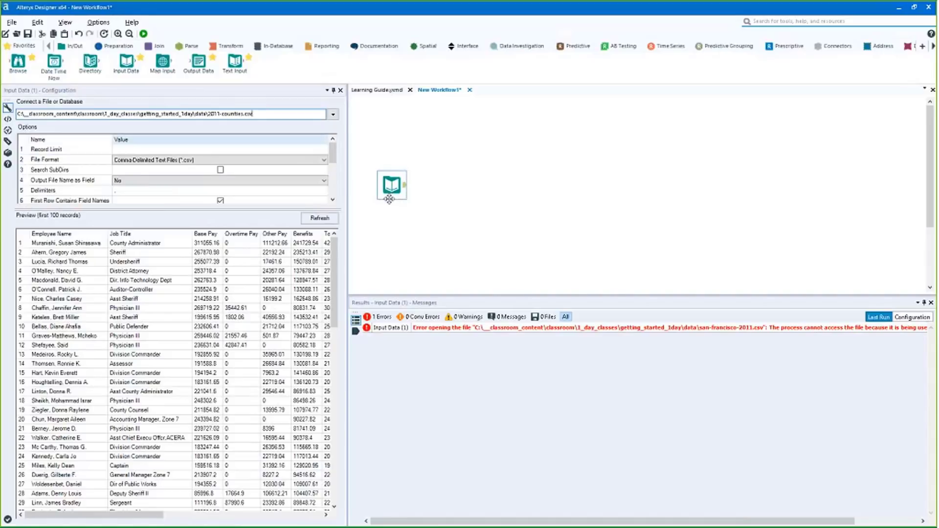
{"action": "key", "text": "ctrl+r"}
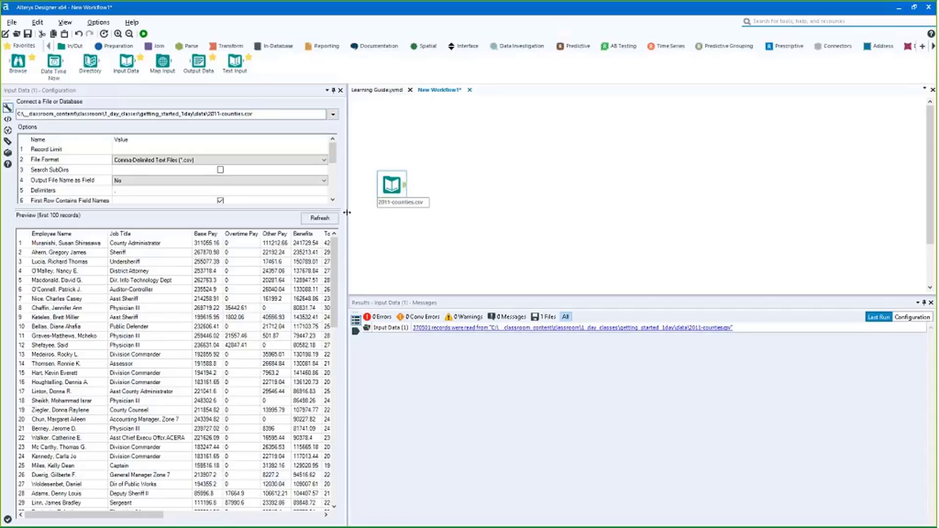
{"action": "left_click_drag", "start_coordinate": [347, 212], "coordinate": [370, 213]}
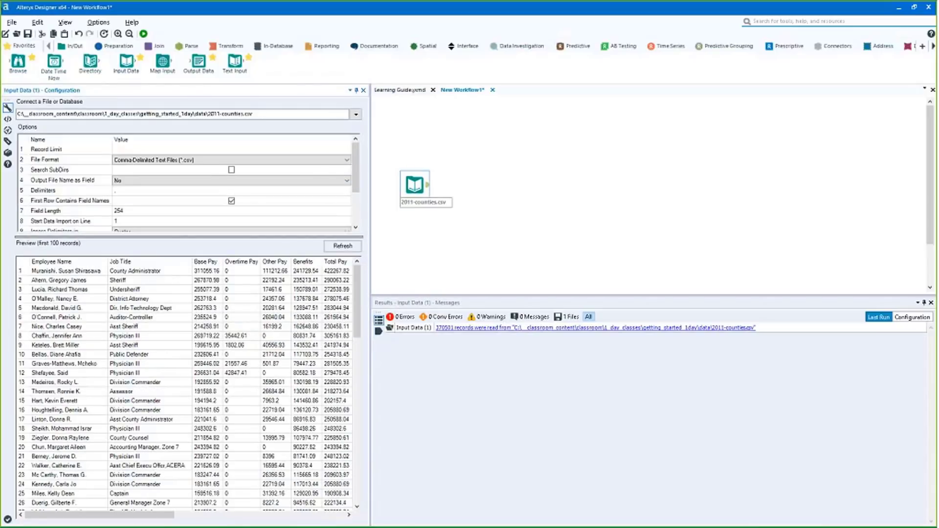
{"action": "left_click", "coordinate": [115, 190]}
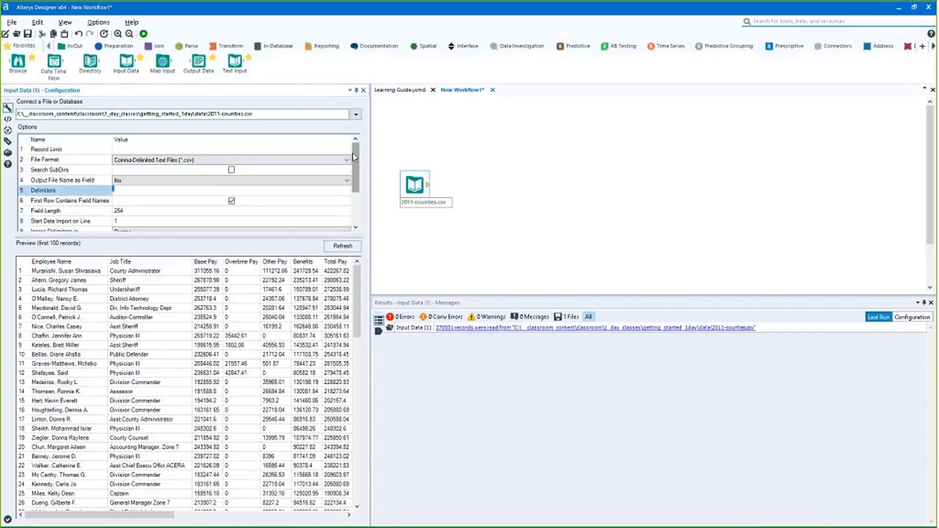
{"action": "scroll", "coordinate": [354, 154], "scroll_direction": "down", "scroll_amount": 1}
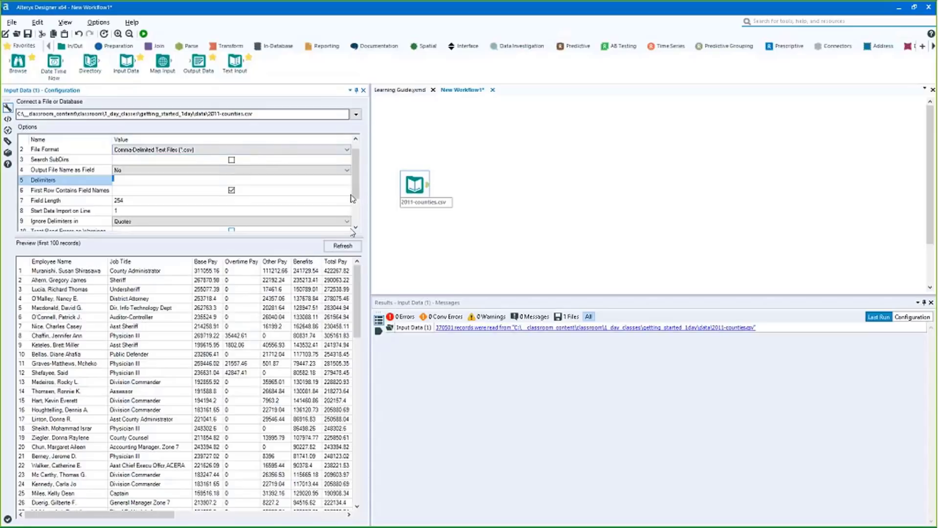
{"action": "scroll", "coordinate": [350, 191], "scroll_direction": "up", "scroll_amount": 1}
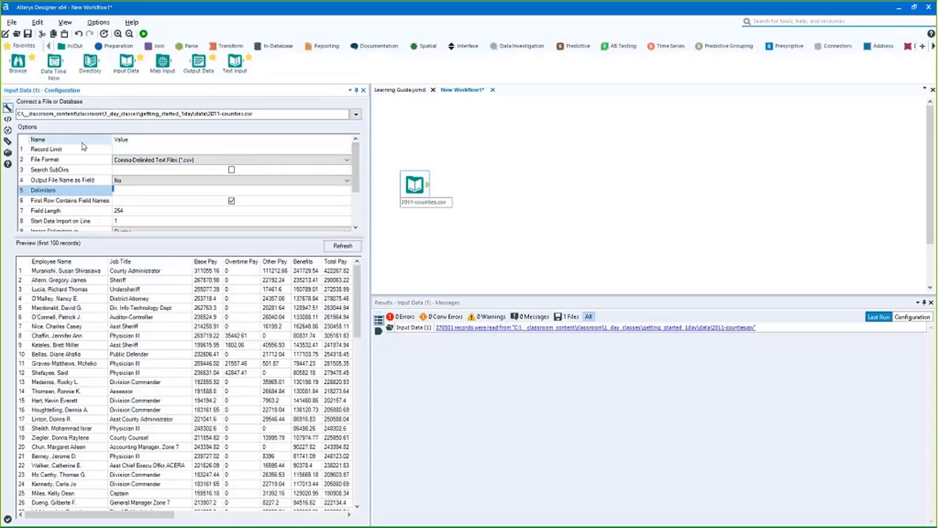
{"action": "scroll", "coordinate": [358, 163], "scroll_direction": "down", "scroll_amount": 2}
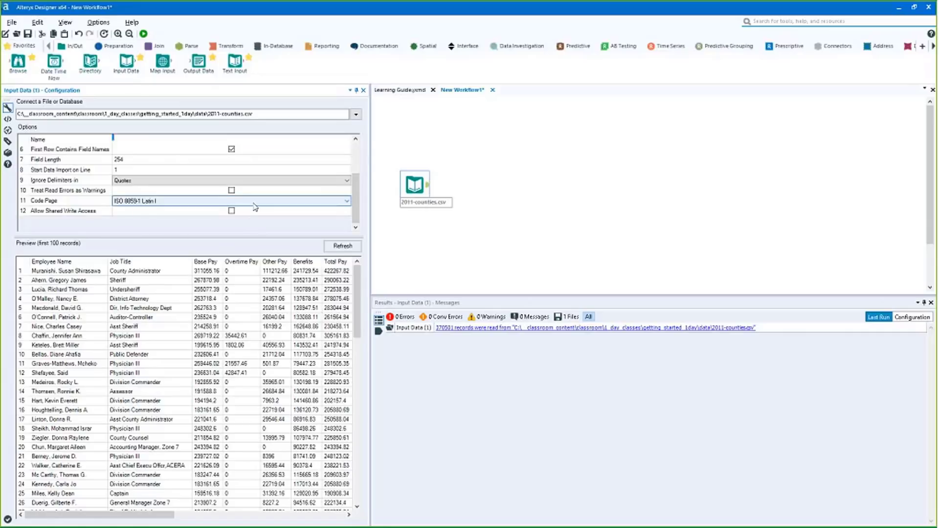
{"action": "left_click_drag", "start_coordinate": [356, 204], "coordinate": [355, 177]}
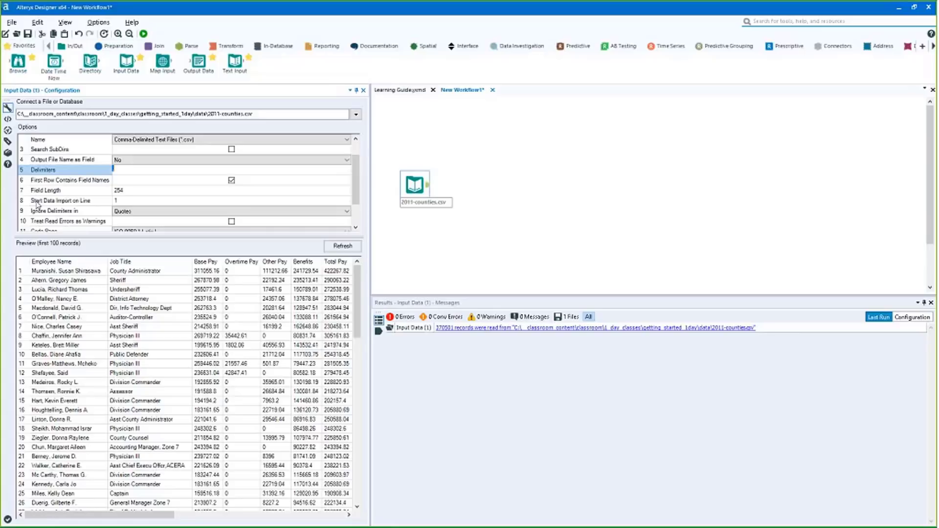
Set a comma delimiter and Output File Name as Field to Full Path, then rerun the workflow
{"action": "type", "text": ","}
{"action": "key", "text": "Tab"}
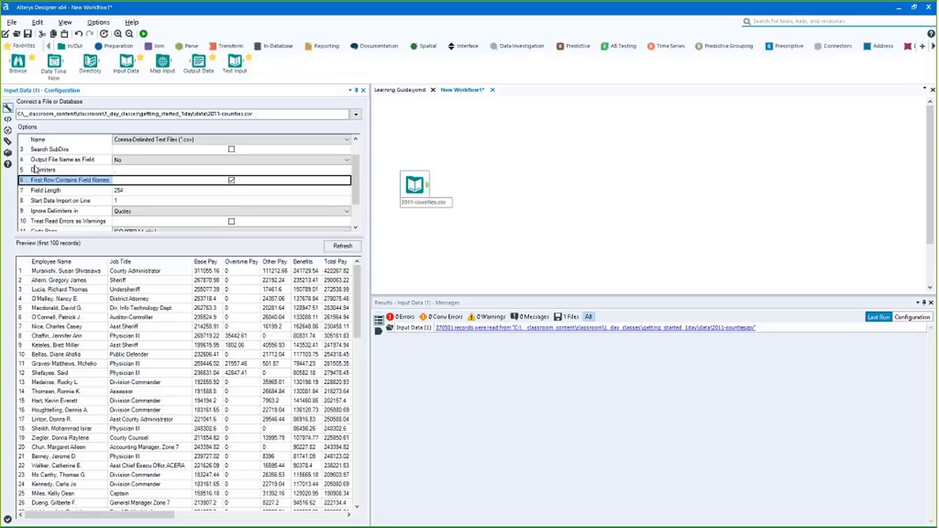
{"action": "left_click", "coordinate": [55, 163]}
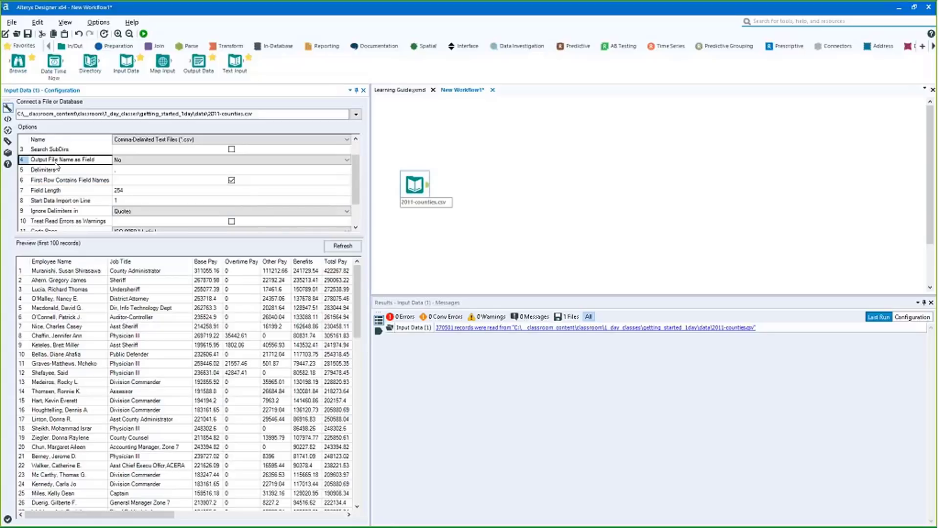
{"action": "left_click", "coordinate": [130, 160]}
{"action": "left_click", "coordinate": [140, 181]}
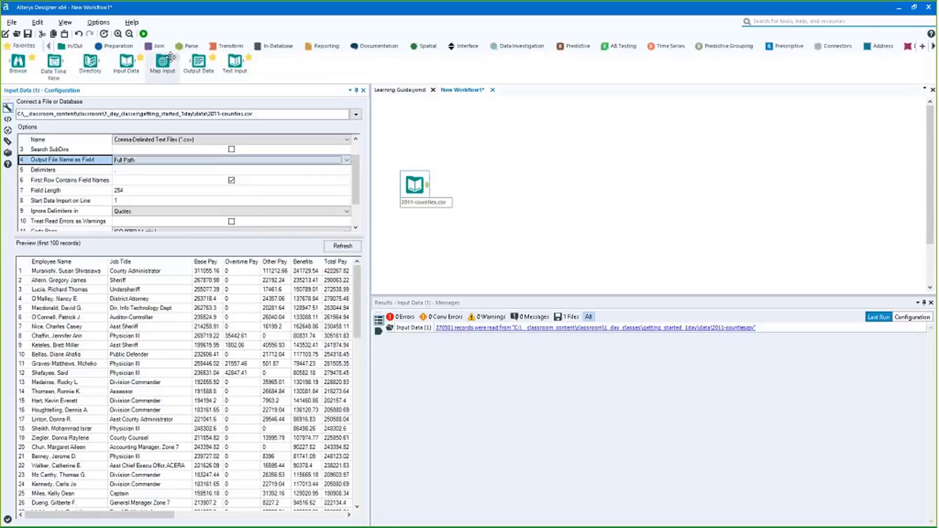
{"action": "left_click", "coordinate": [144, 33]}
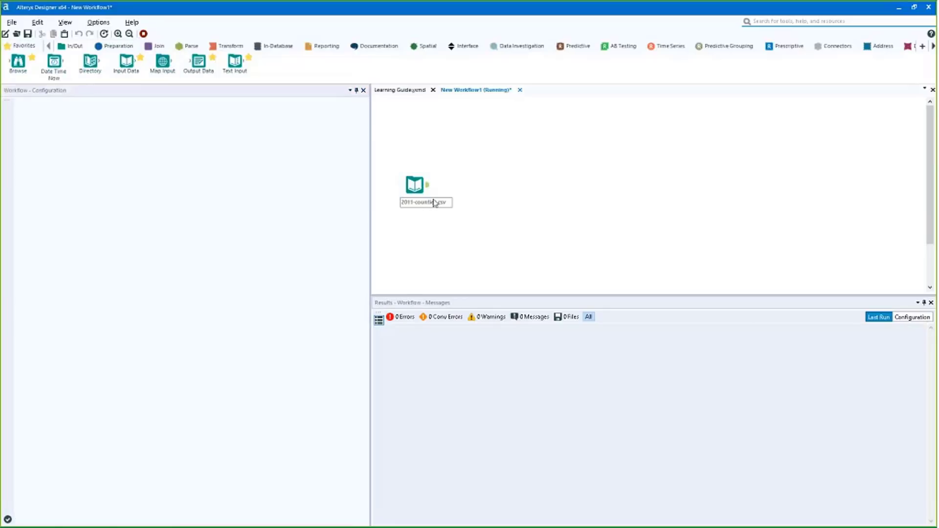
{"action": "left_click", "coordinate": [429, 190]}
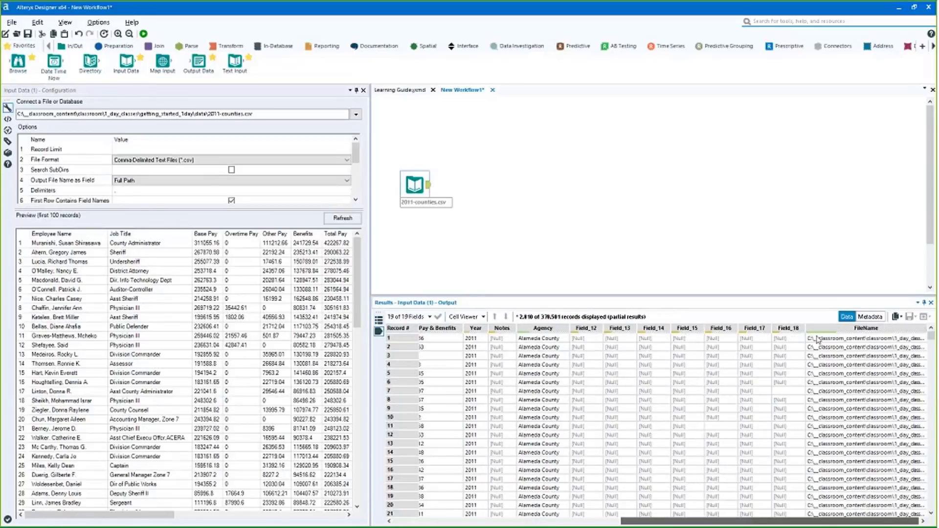
Inspect the FileName values and enlarge the options area to reveal Field Length and more settings
{"action": "left_click_drag", "start_coordinate": [817, 338], "coordinate": [818, 347]}
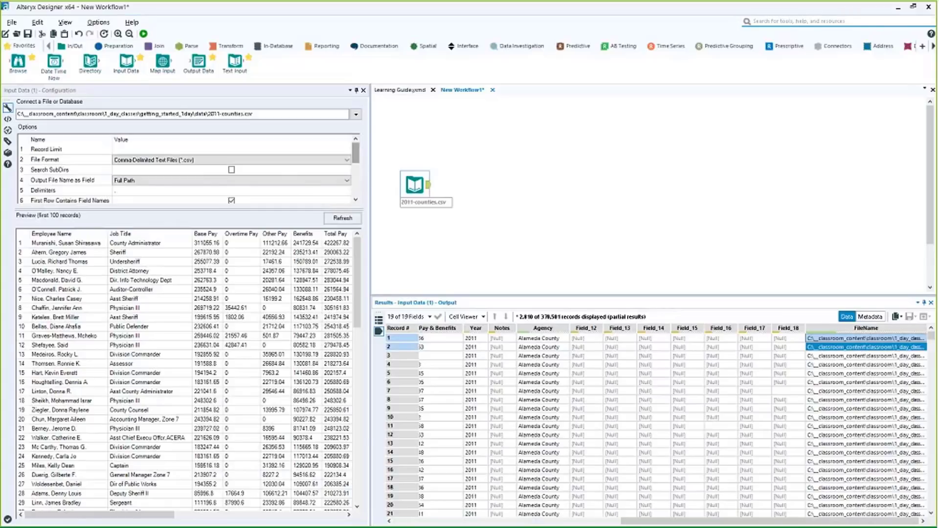
{"action": "scroll", "coordinate": [132, 198], "scroll_direction": "down", "scroll_amount": 2}
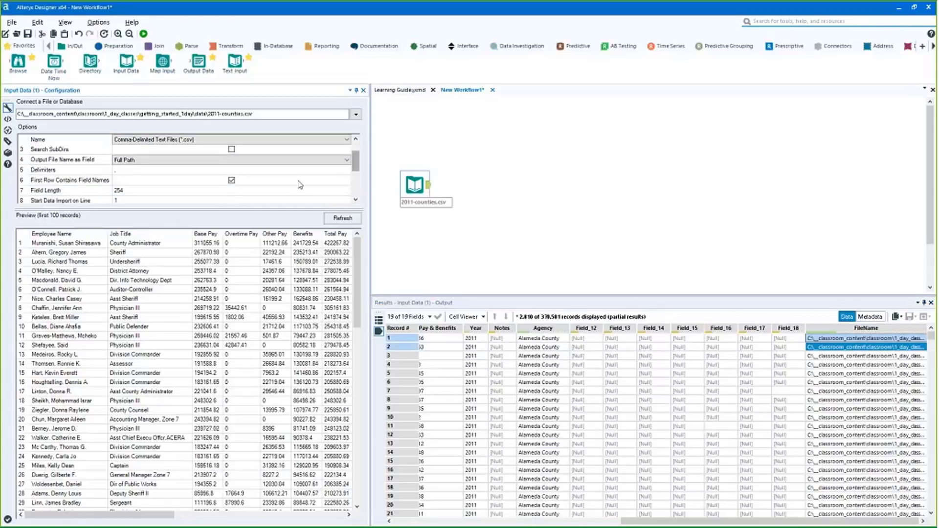
{"action": "left_click", "coordinate": [130, 194]}
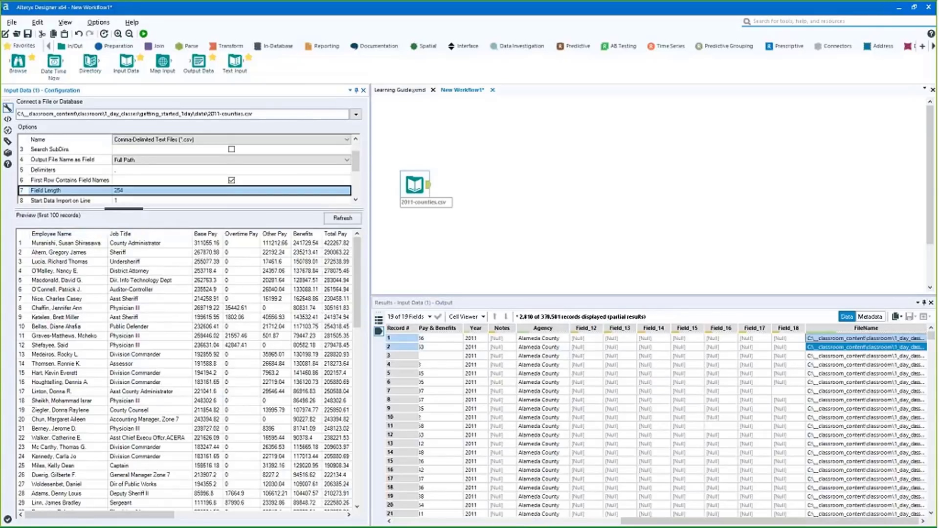
{"action": "left_click_drag", "start_coordinate": [124, 210], "coordinate": [120, 252]}
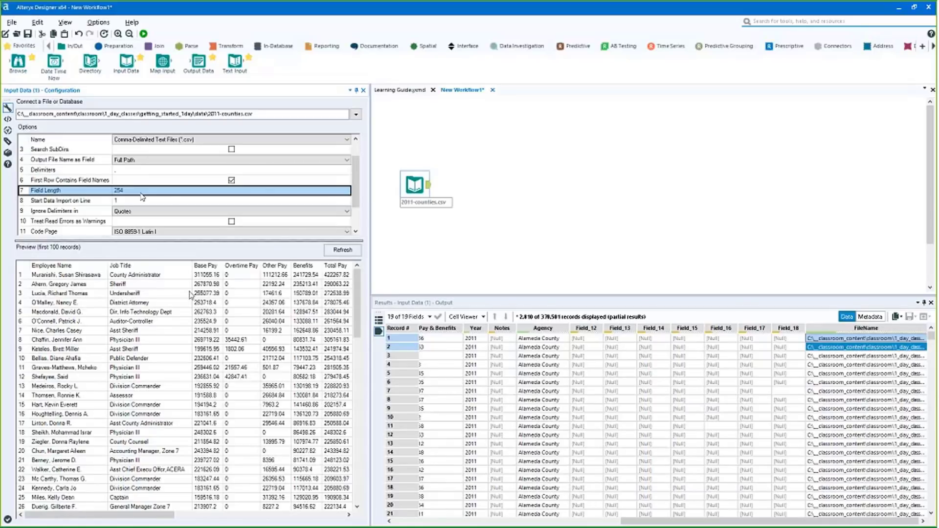
Review the Ignore Delimiters choices, leaving Quotes unchanged, and move the input tool up-right
{"action": "left_click", "coordinate": [125, 213]}
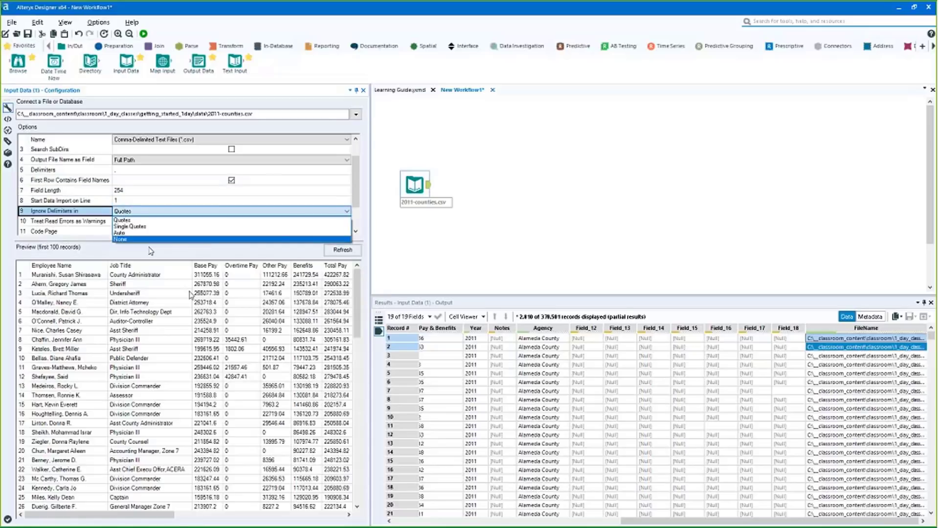
{"action": "left_click", "coordinate": [359, 197]}
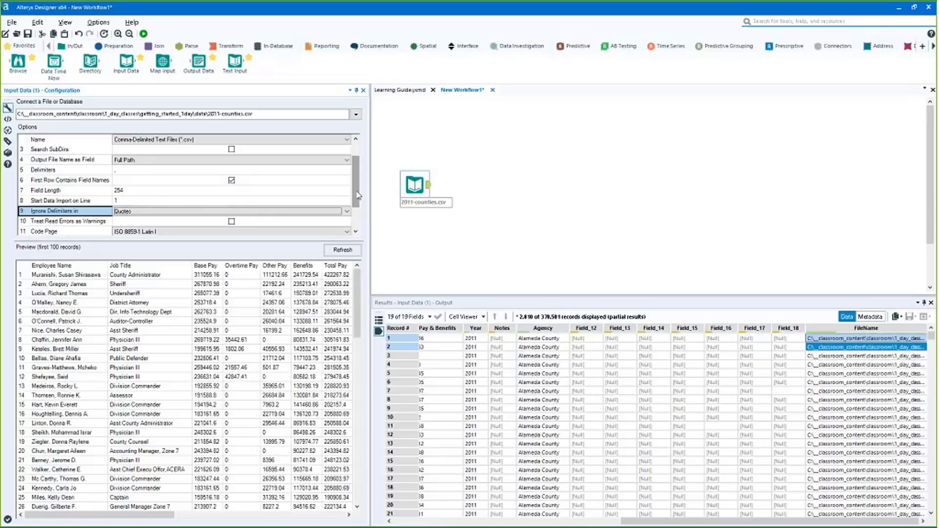
{"action": "scroll", "coordinate": [75, 209], "scroll_direction": "down", "scroll_amount": 1}
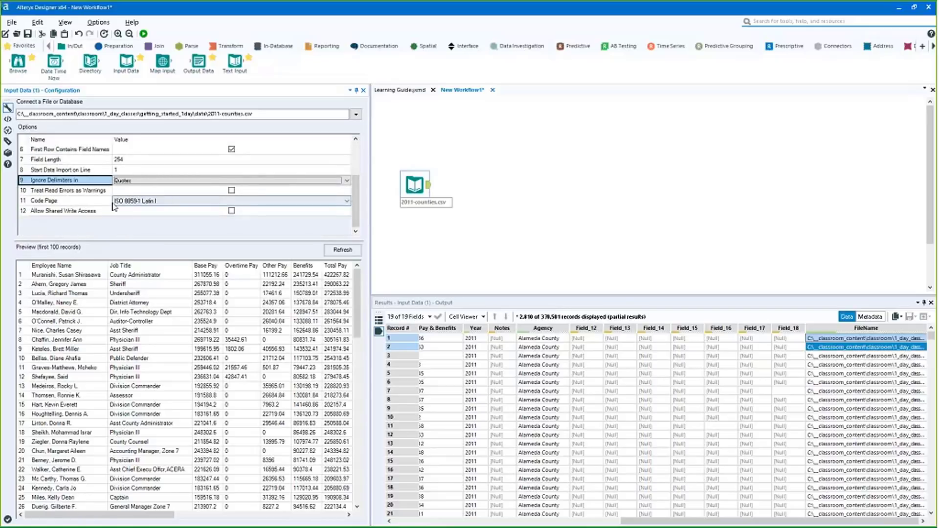
{"action": "scroll", "coordinate": [79, 176], "scroll_direction": "up", "scroll_amount": 2}
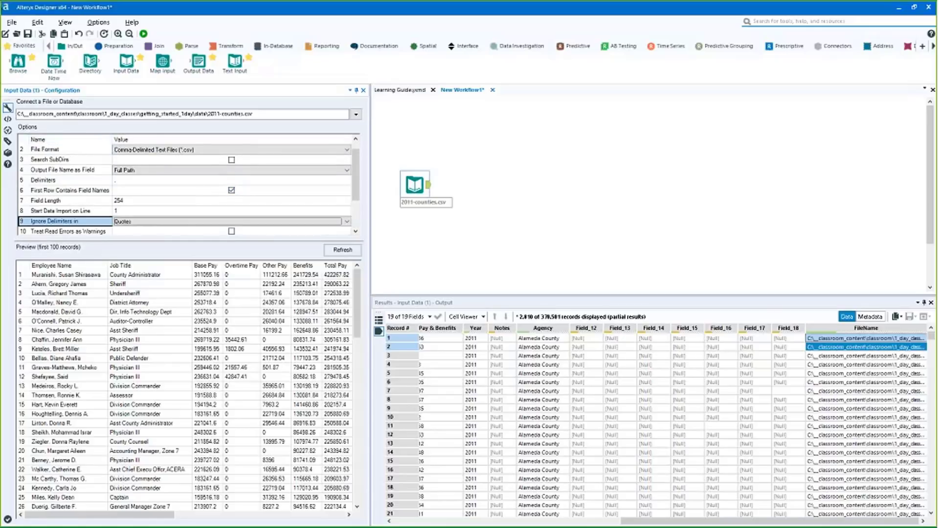
{"action": "left_click_drag", "start_coordinate": [406, 196], "coordinate": [417, 178]}
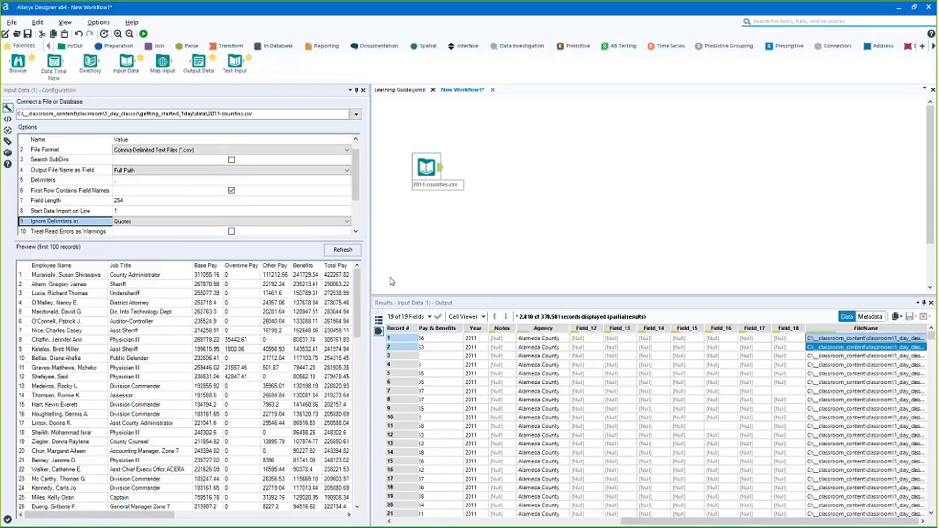
Add a comment below the input reading '? - 1 character' and '* - many characters'
{"action": "left_click", "coordinate": [853, 22]}
{"action": "type", "text": "com"}
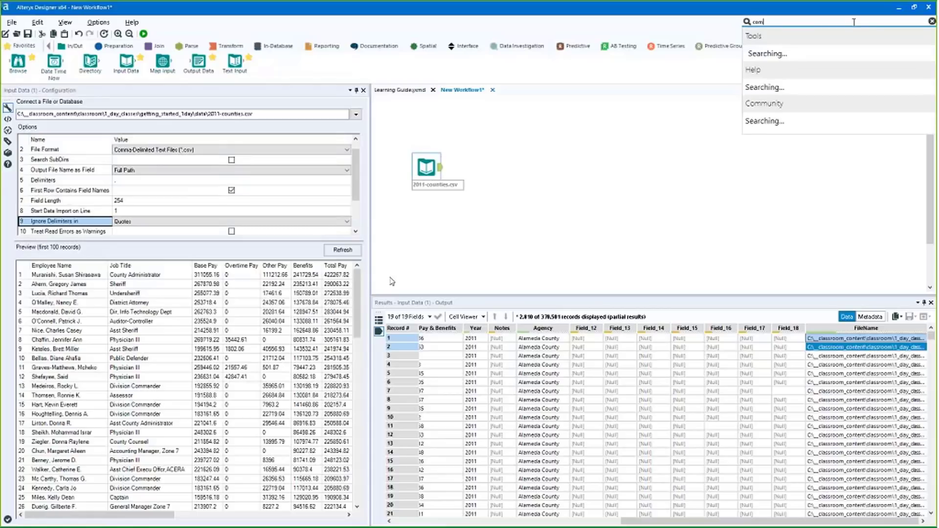
{"action": "type", "text": "men"}
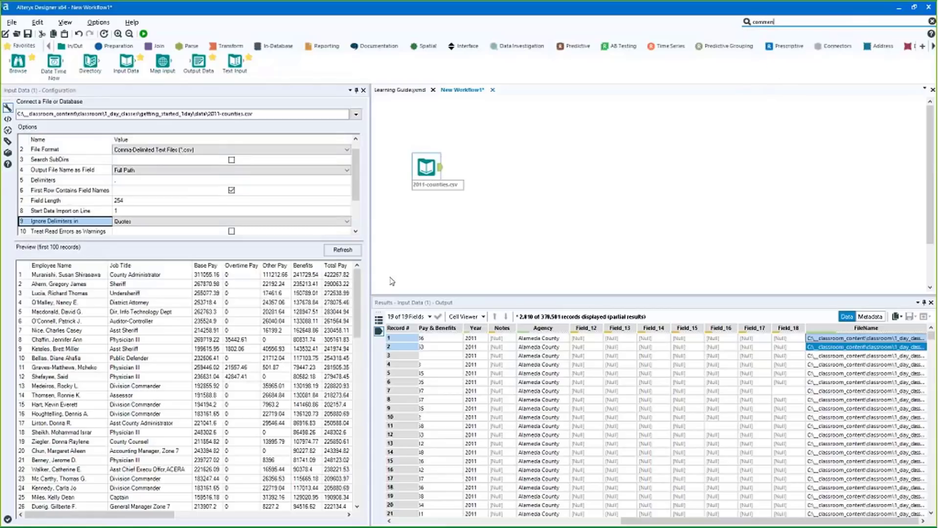
{"action": "left_click_drag", "start_coordinate": [392, 281], "coordinate": [422, 226]}
{"action": "left_click", "coordinate": [249, 176]}
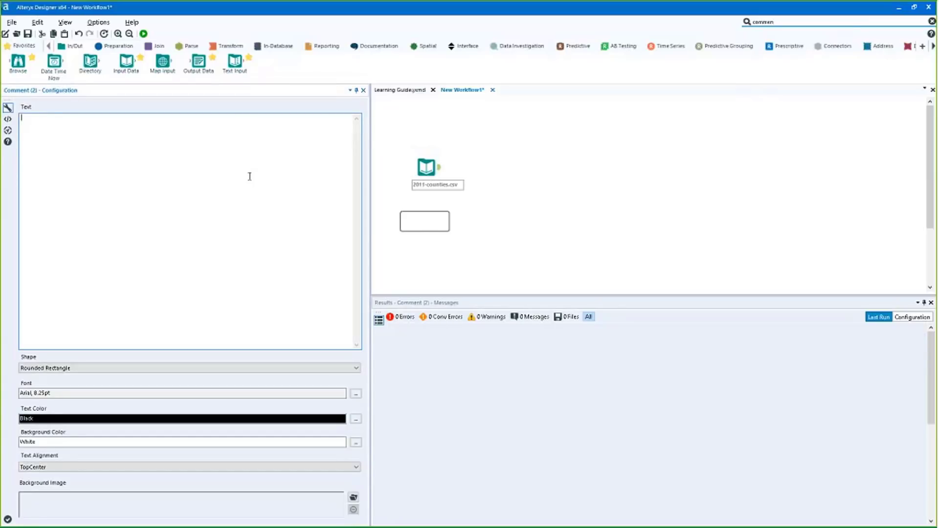
{"action": "type", "text": "7 - 1 dharacter"}
{"action": "key", "text": "Return"}
{"action": "type", "text": "characters"}
{"action": "left_click", "coordinate": [454, 244]}
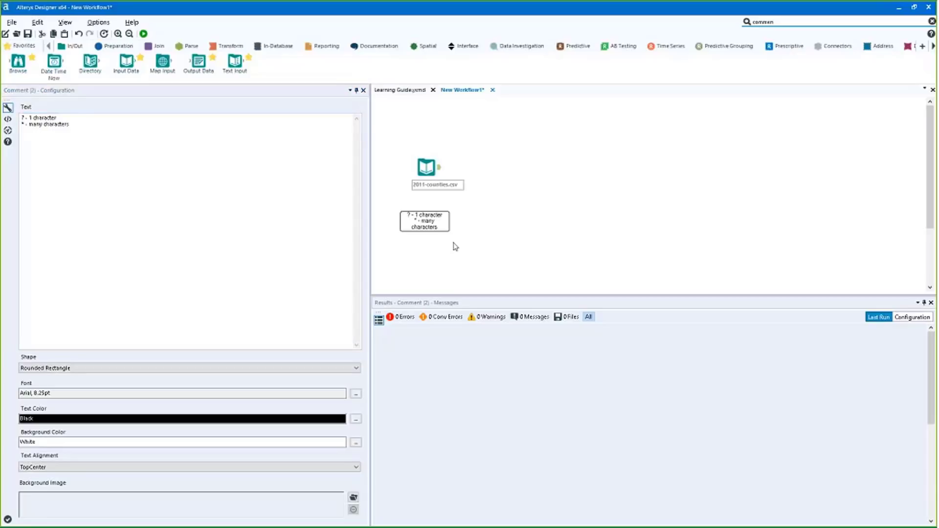
Widen the comment box to fit its text and move it up under the input tool
{"action": "scroll", "coordinate": [454, 240], "scroll_direction": "up", "scroll_amount": 3}
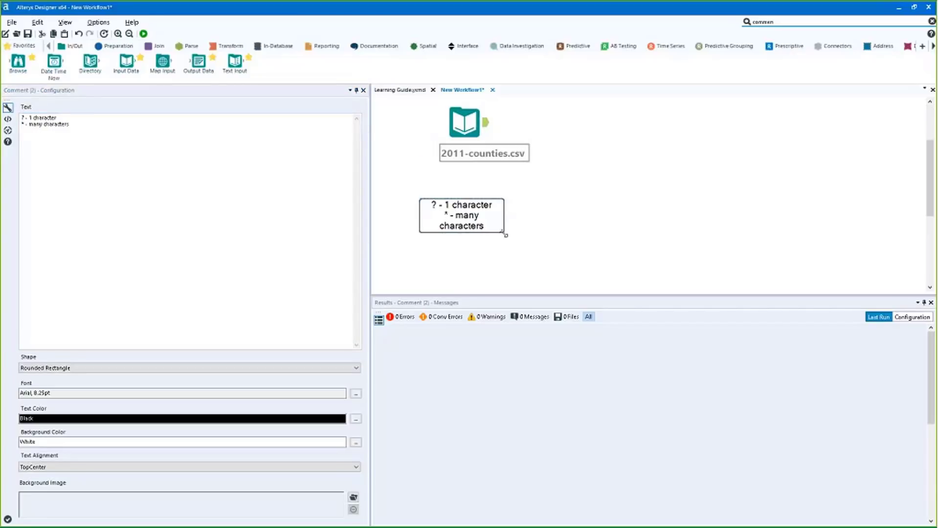
{"action": "left_click_drag", "start_coordinate": [504, 234], "coordinate": [572, 230]}
{"action": "left_click_drag", "start_coordinate": [470, 206], "coordinate": [460, 186]}
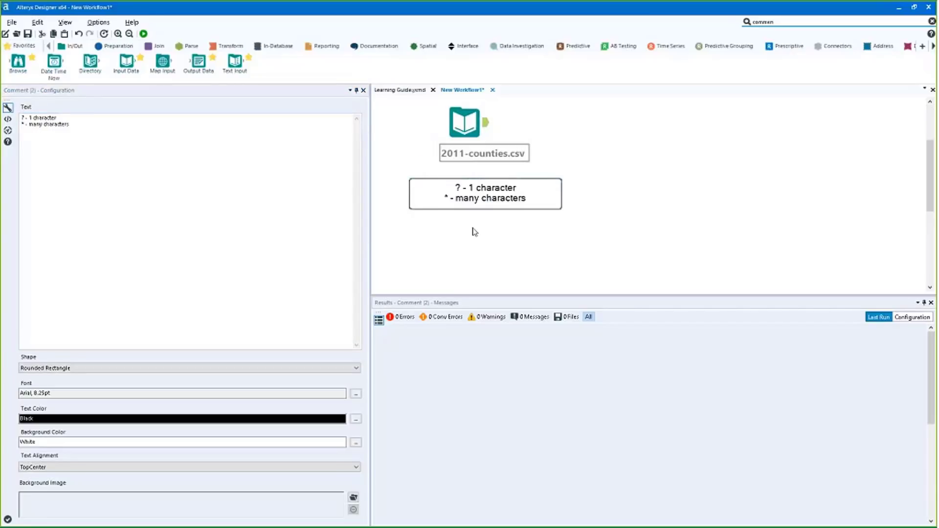
{"action": "left_click", "coordinate": [473, 230]}
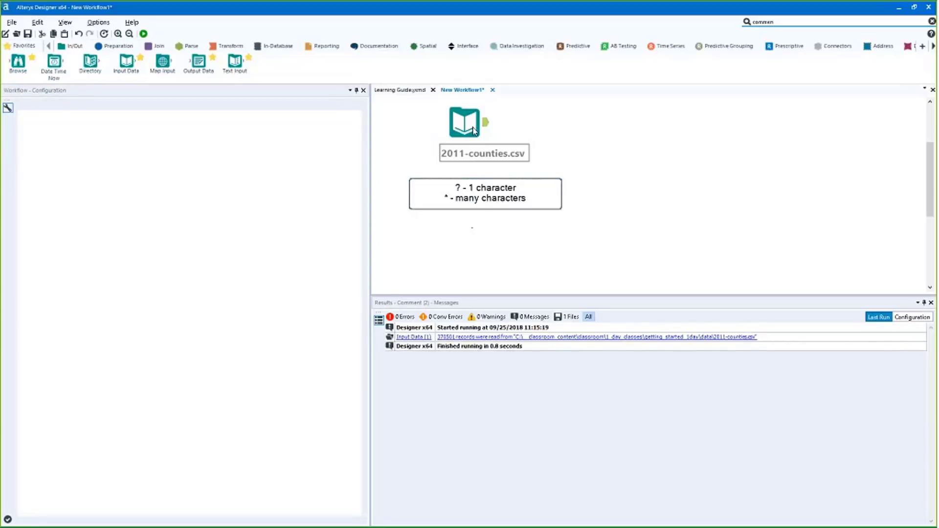
Select the Input Data tool and list its connection options: File..., databases and recent files
{"action": "left_click", "coordinate": [472, 128]}
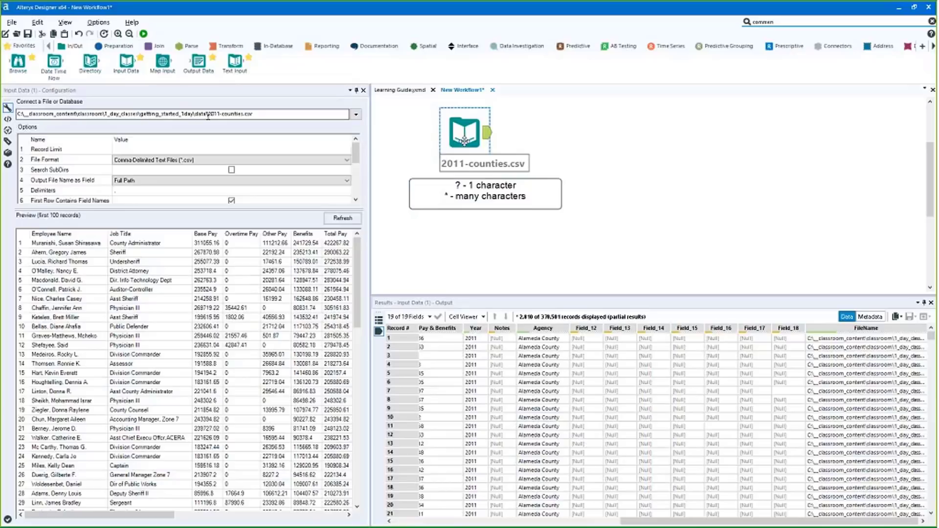
{"action": "left_click", "coordinate": [250, 114]}
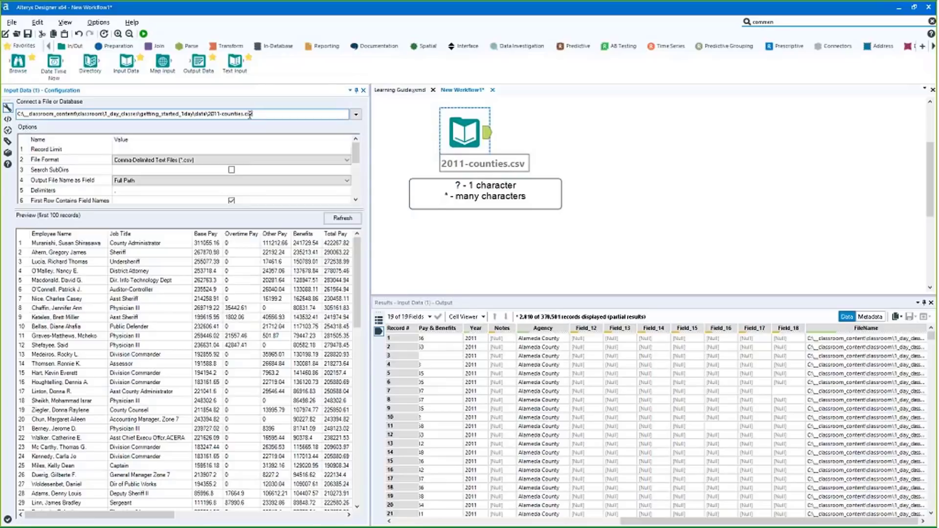
{"action": "left_click", "coordinate": [355, 114]}
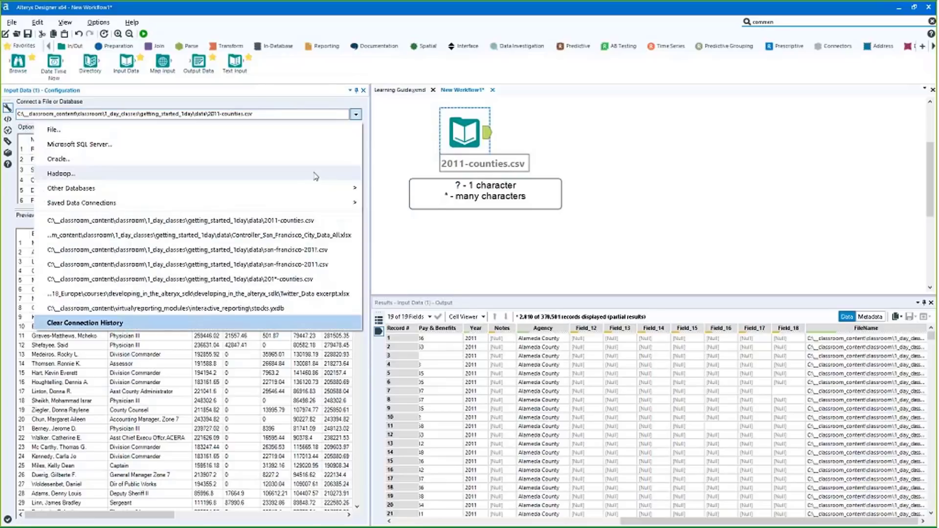
Browse the data folder and load san-francisco-2011.csv as the input file
{"action": "left_click", "coordinate": [260, 132]}
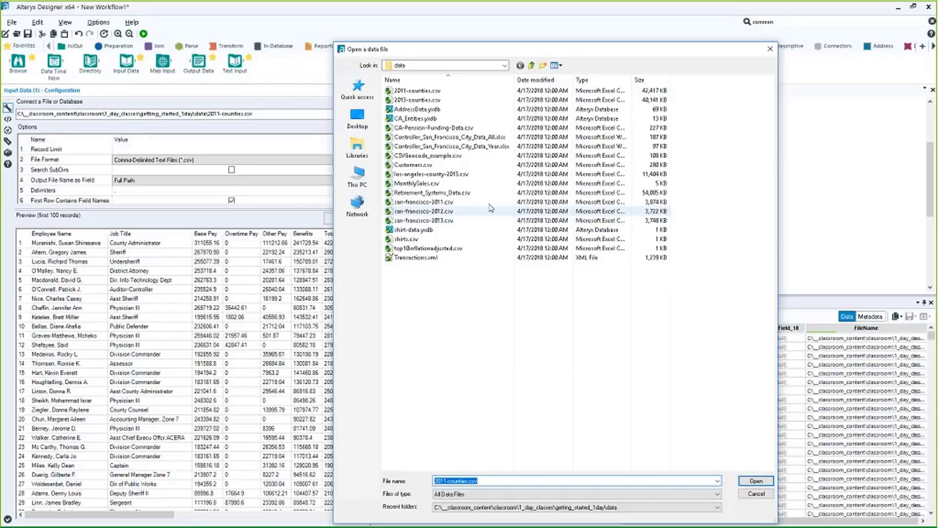
{"action": "left_click", "coordinate": [429, 231]}
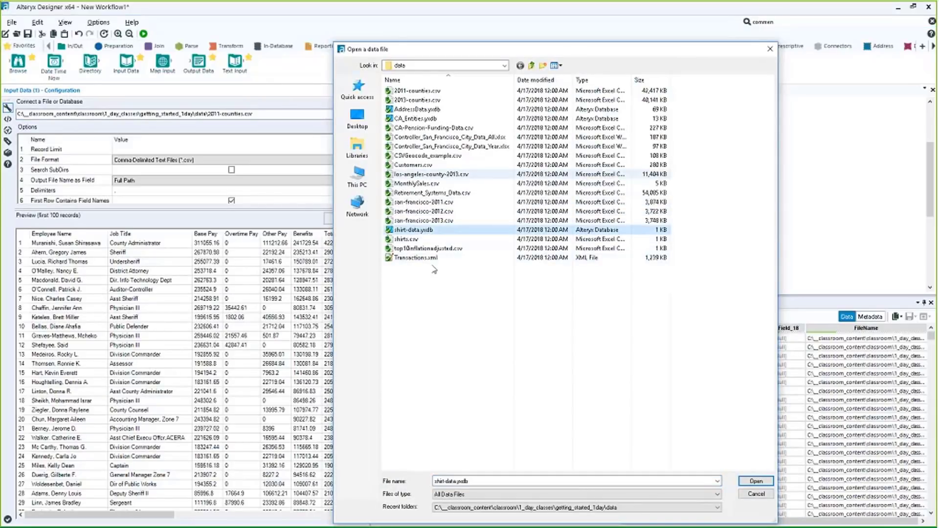
{"action": "left_click", "coordinate": [422, 222]}
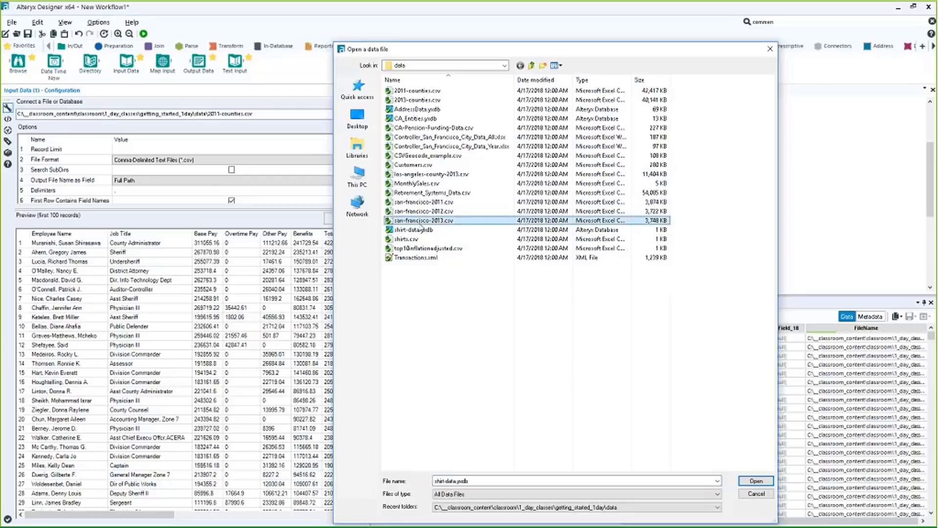
{"action": "left_click", "coordinate": [422, 203]}
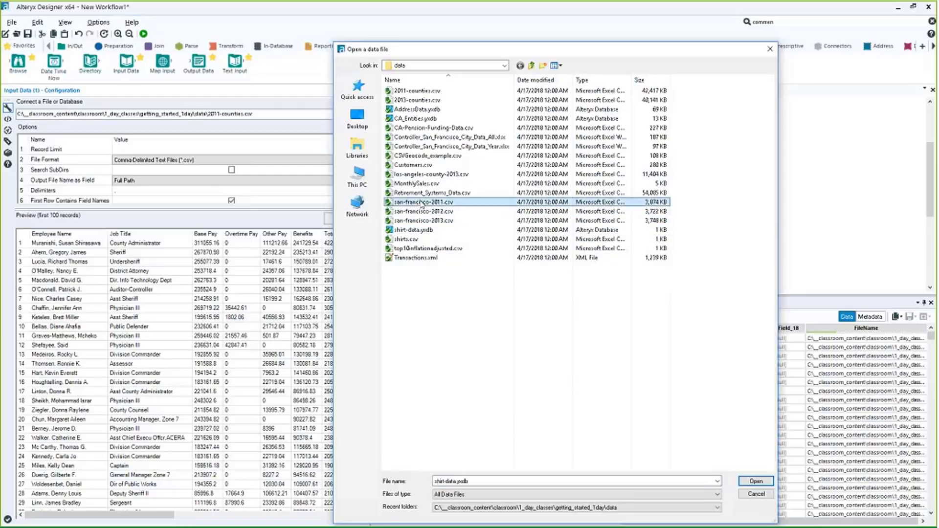
{"action": "key", "text": "Down"}
{"action": "key", "text": "Down"}
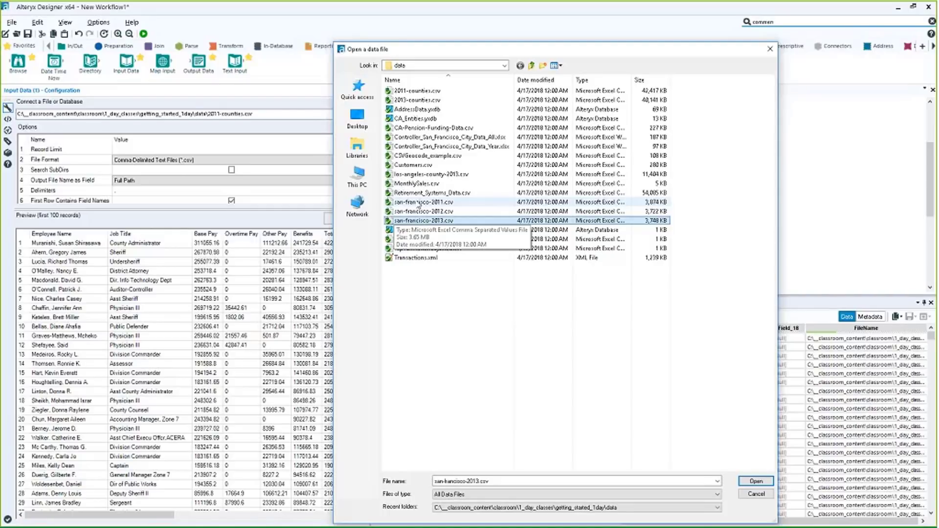
{"action": "key", "text": "Escape"}
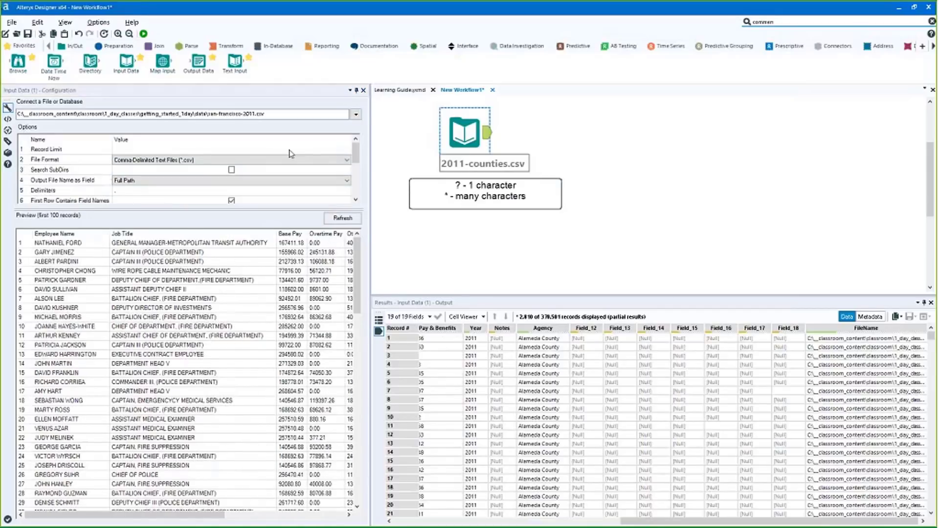
Move the wildcard comment down-left beneath the input, then select the input's file path
{"action": "left_click", "coordinate": [515, 203]}
{"action": "left_click_drag", "start_coordinate": [514, 203], "coordinate": [487, 236]}
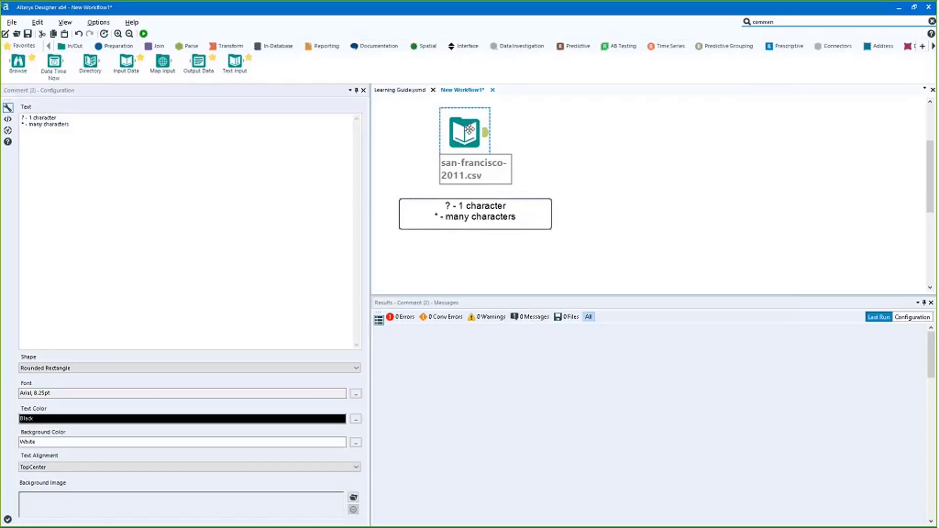
{"action": "left_click", "coordinate": [469, 134]}
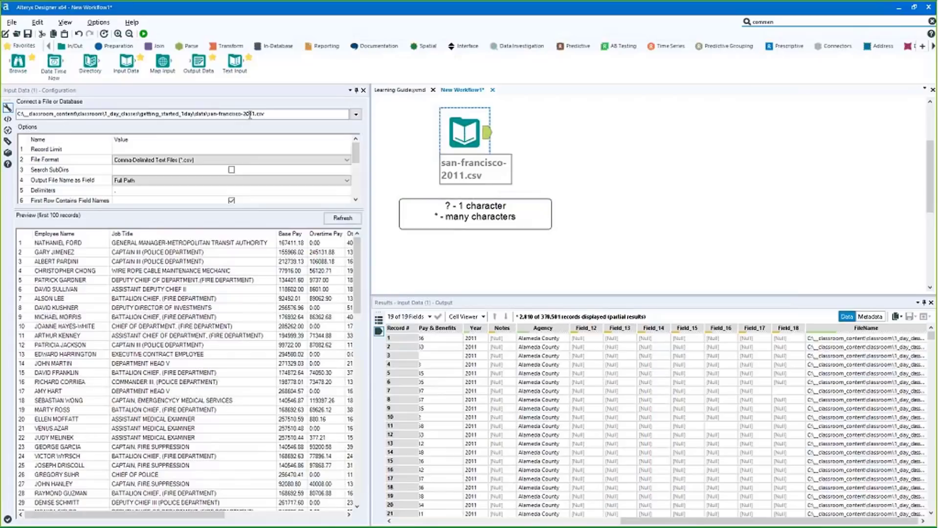
{"action": "left_click", "coordinate": [254, 113]}
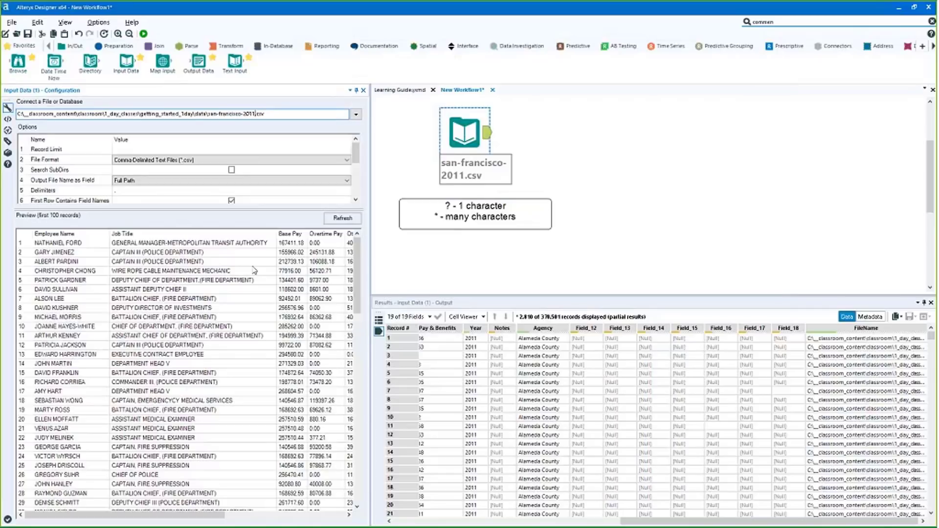
Change the input path to san-francisco-201?.csv and attach a Browse tool with Ctrl+Shift+B
{"action": "left_click_drag", "start_coordinate": [206, 114], "coordinate": [18, 113]}
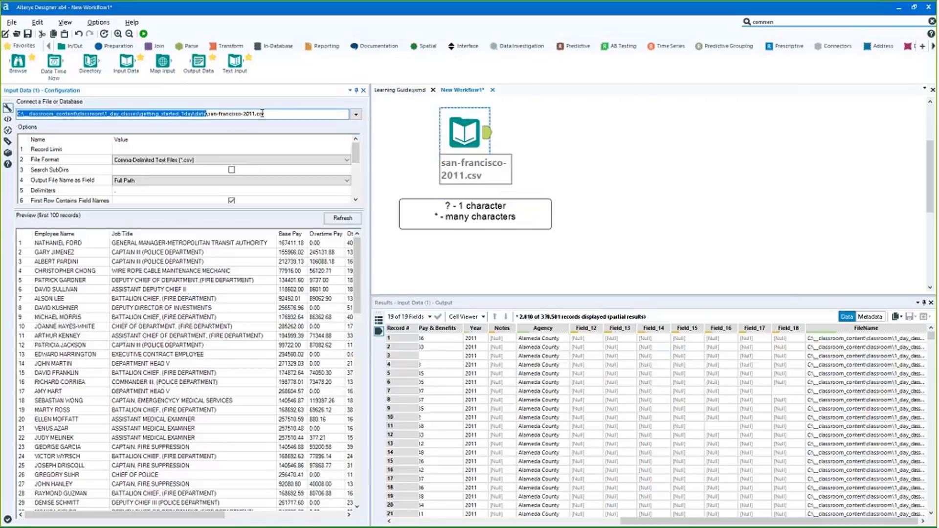
{"action": "key", "text": "shift+End"}
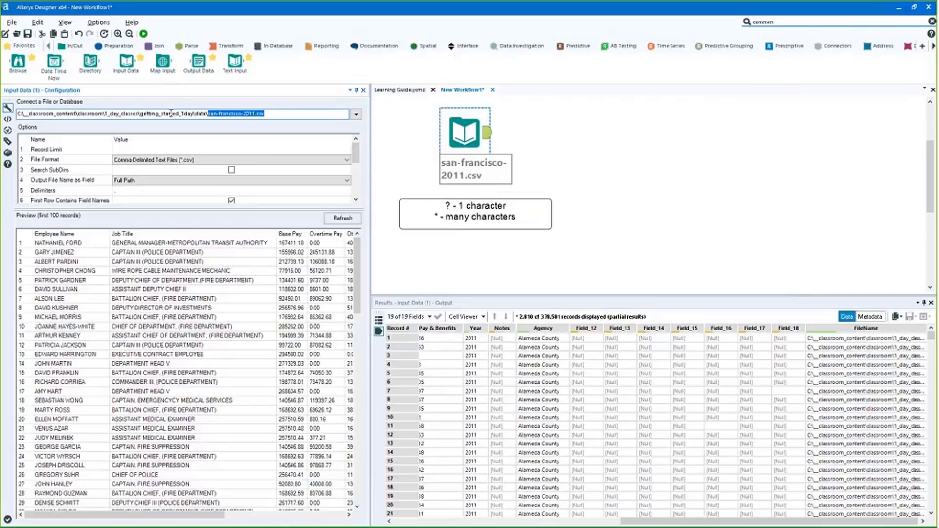
{"action": "left_click", "coordinate": [254, 114]}
{"action": "left_click_drag", "start_coordinate": [255, 114], "coordinate": [252, 114]}
{"action": "left_click_drag", "start_coordinate": [212, 114], "coordinate": [258, 116]}
{"action": "left_click", "coordinate": [255, 114]}
{"action": "double_click", "coordinate": [252, 115]}
{"action": "left_click_drag", "start_coordinate": [462, 127], "coordinate": [433, 147]}
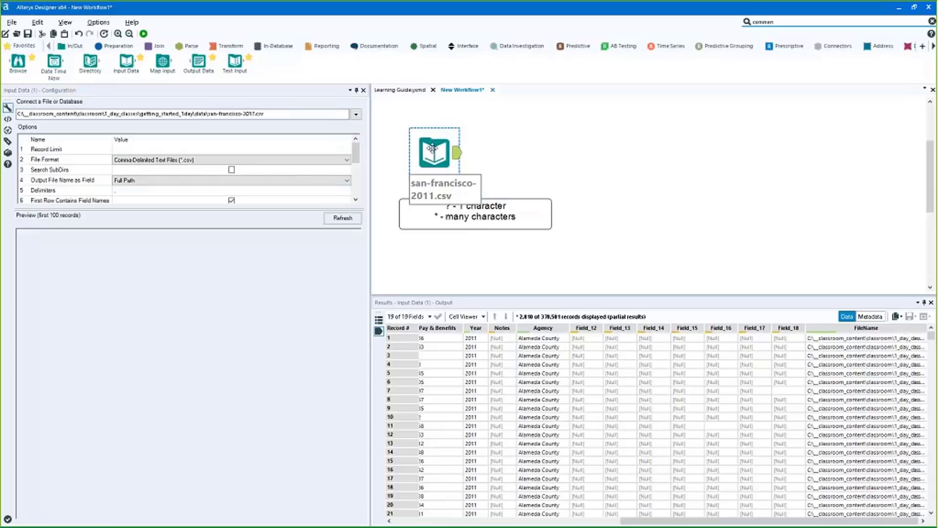
{"action": "key", "text": "ctrl+shift+b"}
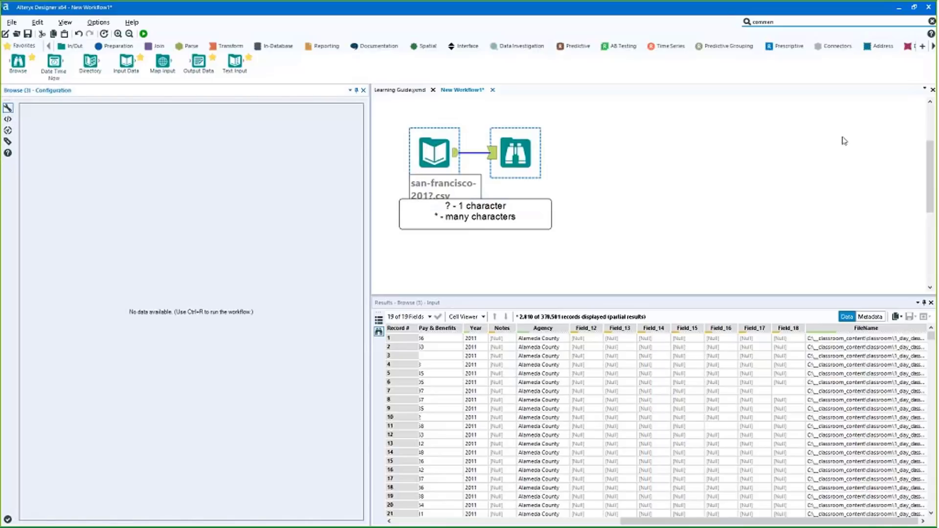
Run the wildcard workflow and enlarge the Results pane to view the Browse output
{"action": "left_click", "coordinate": [843, 141]}
{"action": "key", "text": "ctrl+r"}
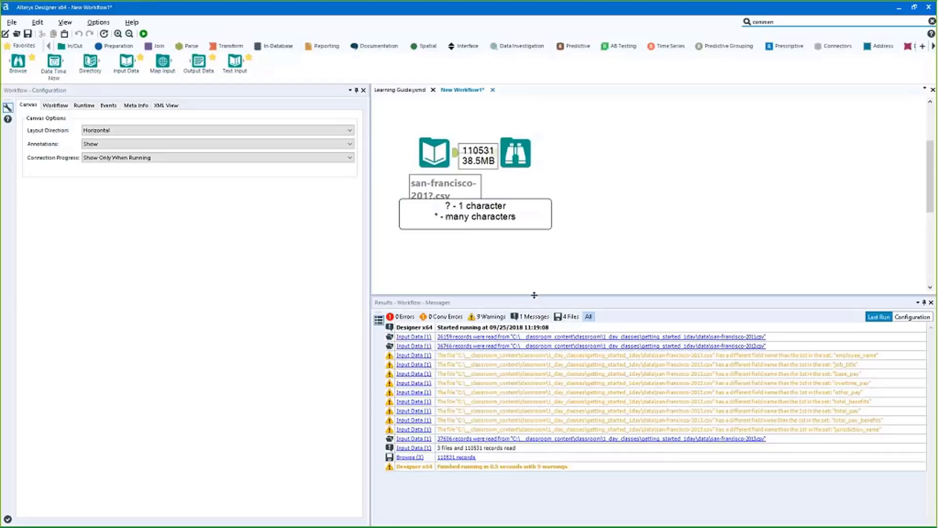
{"action": "left_click_drag", "start_coordinate": [532, 299], "coordinate": [532, 254]}
{"action": "left_click", "coordinate": [507, 150]}
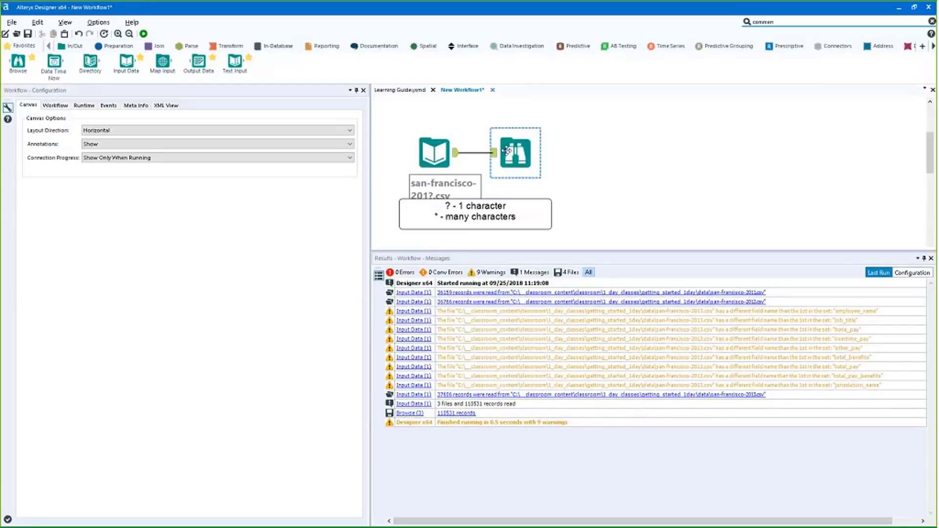
{"action": "left_click", "coordinate": [432, 153]}
{"action": "left_click", "coordinate": [510, 130]}
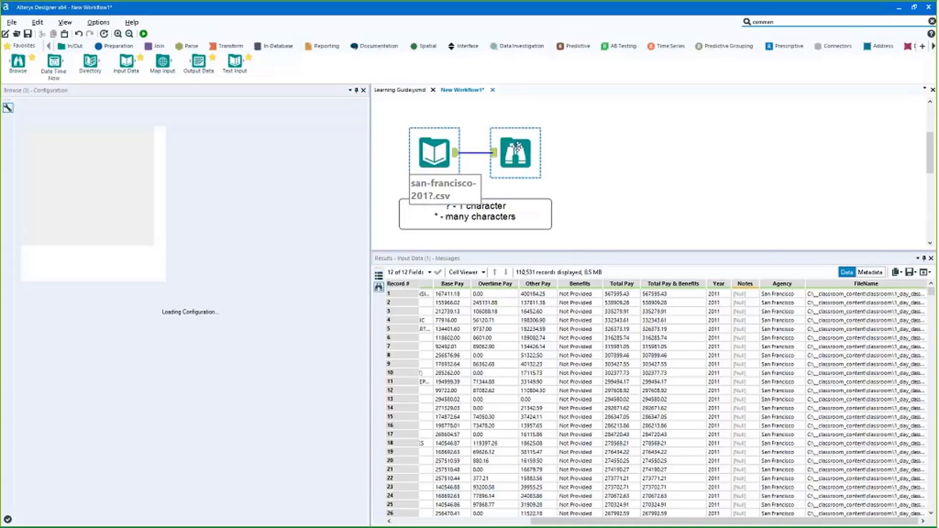
Review the run's 9 warnings, then return to the Browse tool's 12-field output
{"action": "left_click", "coordinate": [560, 209]}
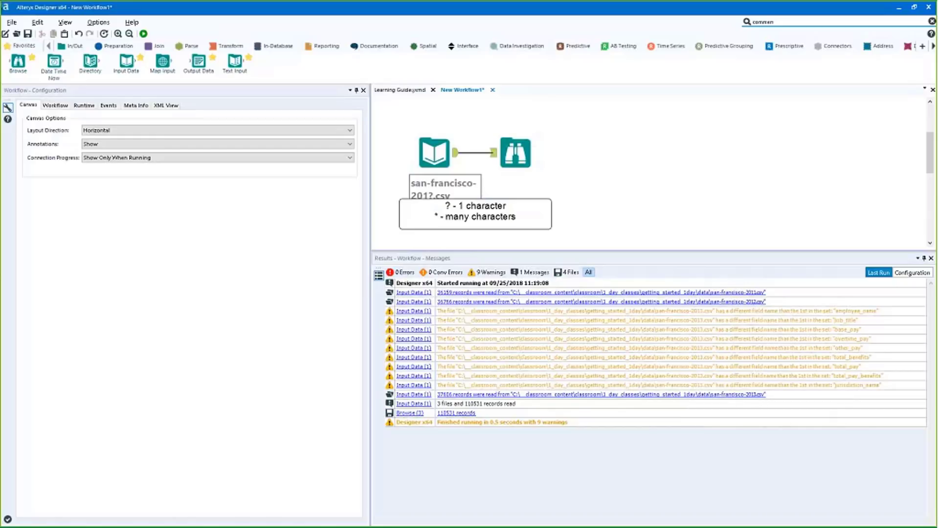
{"action": "left_click", "coordinate": [495, 274]}
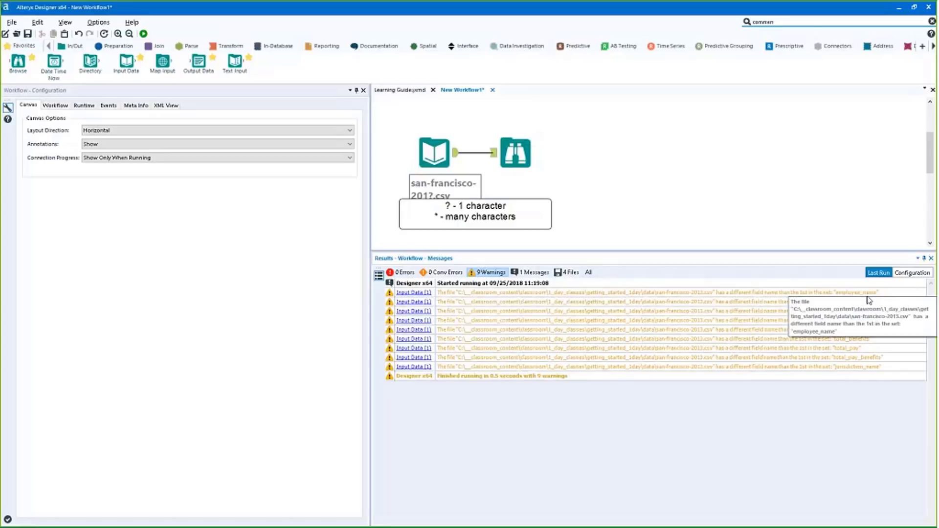
{"action": "left_click", "coordinate": [516, 152]}
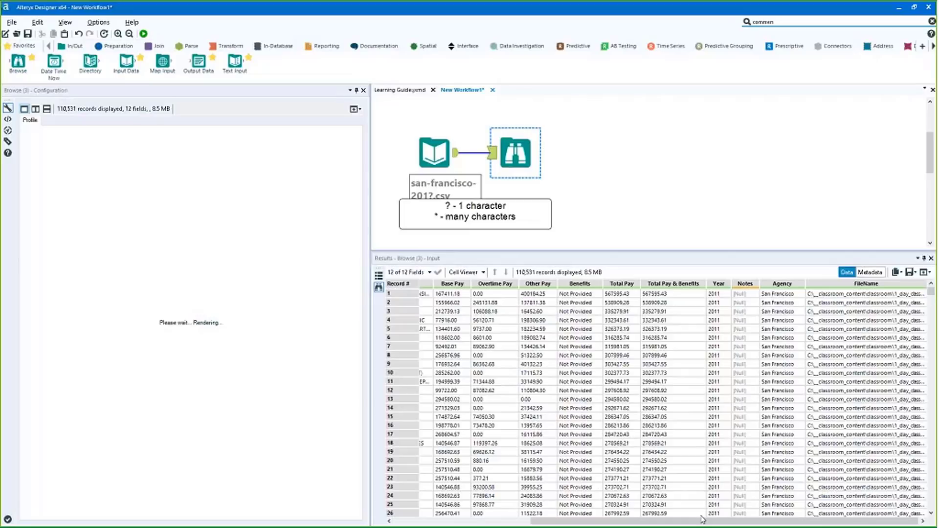
Scroll the Results grid fully left to show the Employee Name profile chart
{"action": "left_click_drag", "start_coordinate": [702, 519], "coordinate": [478, 330]}
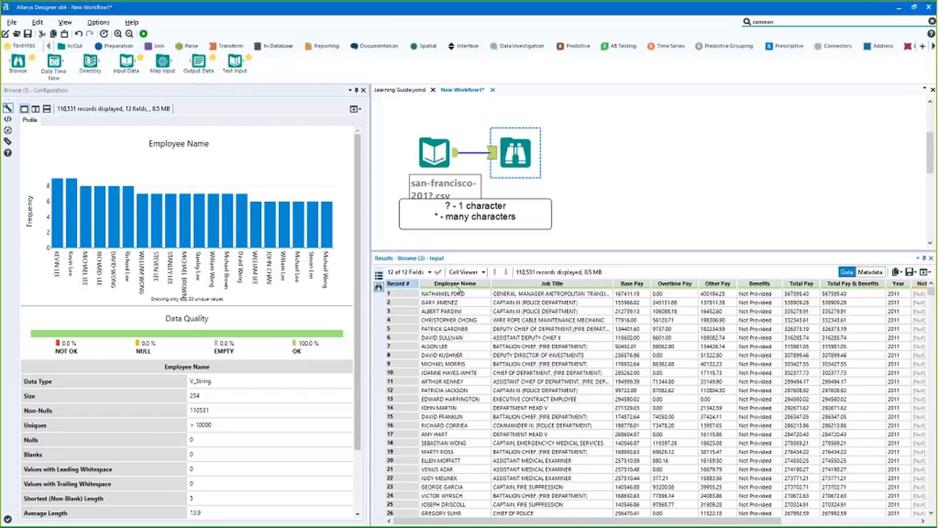
Check the Browse messages, shift the Browse tool right, and rerun to list 110,531 records
{"action": "left_click", "coordinate": [379, 279]}
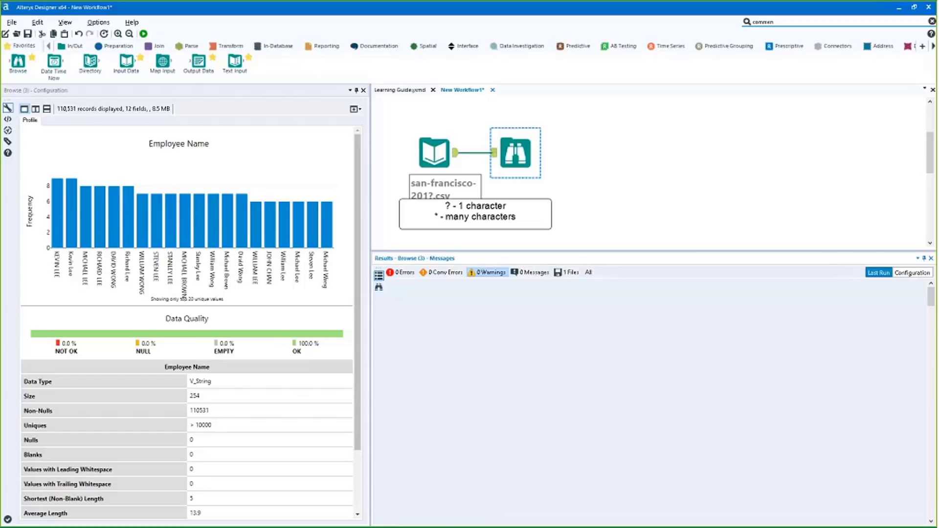
{"action": "left_click_drag", "start_coordinate": [524, 156], "coordinate": [565, 148]}
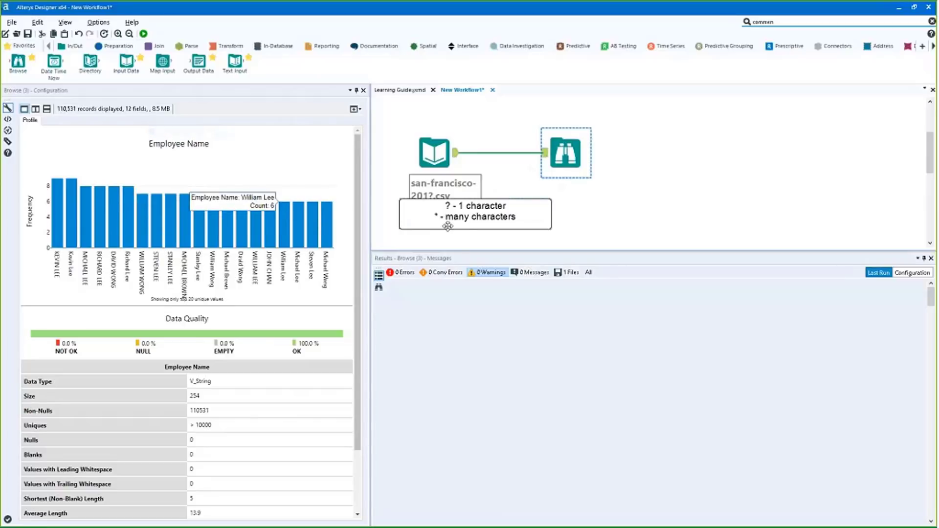
{"action": "left_click", "coordinate": [143, 34]}
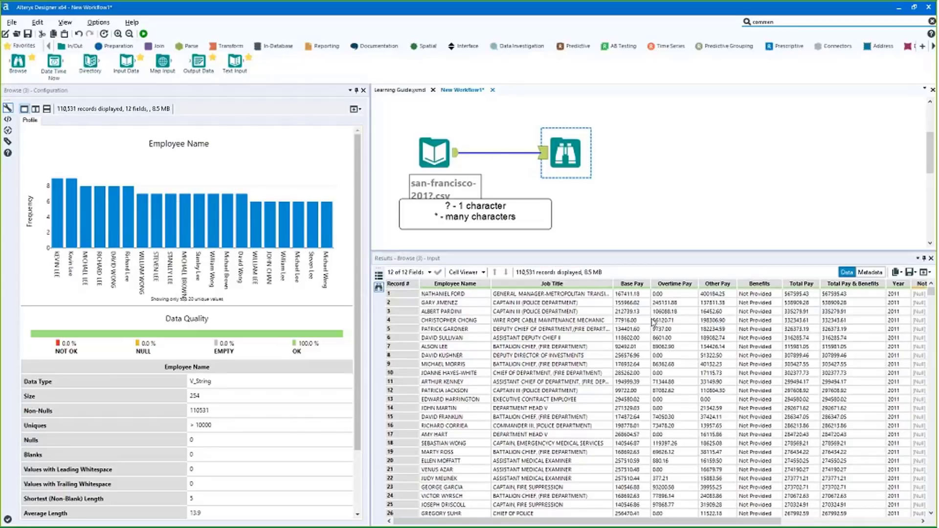
{"action": "scroll", "coordinate": [775, 294], "scroll_direction": "right", "scroll_amount": 5}
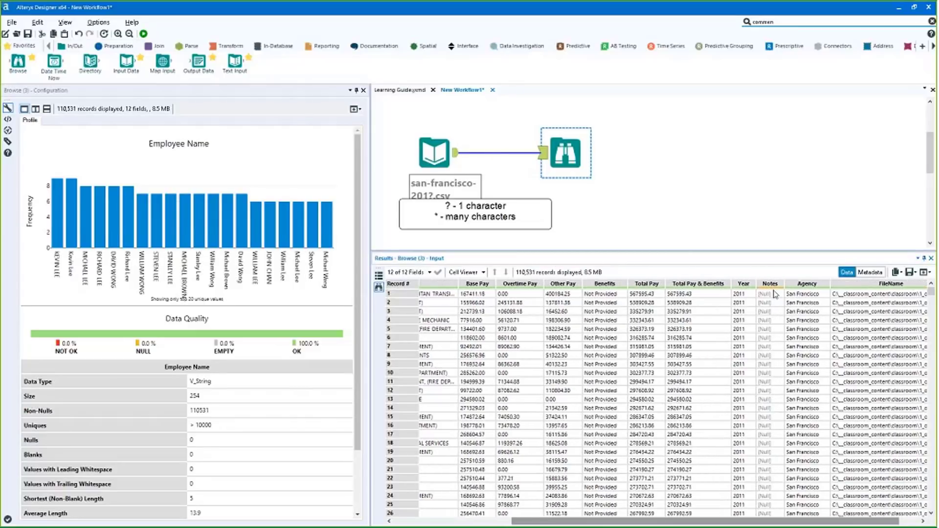
{"action": "mouse_move", "coordinate": [776, 288]}
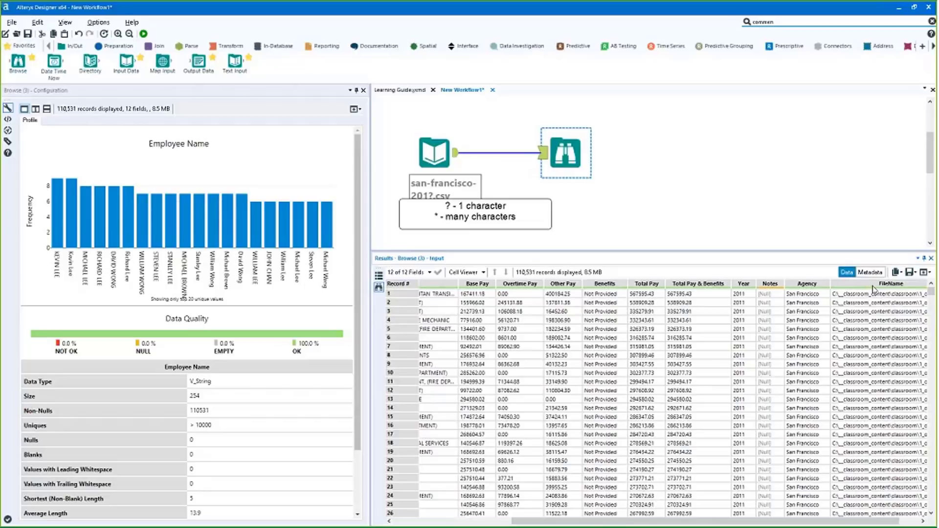
View field profiles for Other Pay, Overtime Pay, Base Pay and Job Title, ending on Overtime Pay
{"action": "left_click", "coordinate": [559, 328]}
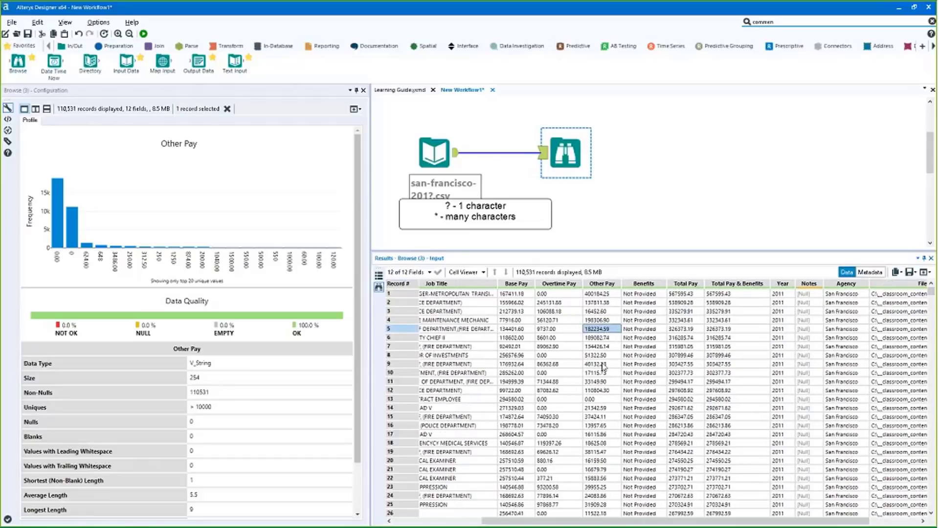
{"action": "left_click", "coordinate": [561, 349]}
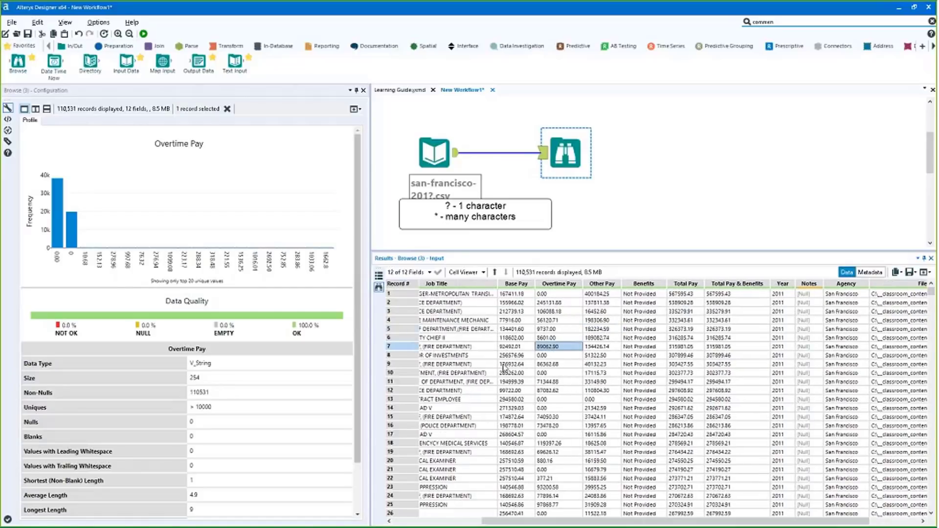
{"action": "left_click", "coordinate": [504, 356]}
{"action": "left_click", "coordinate": [453, 338]}
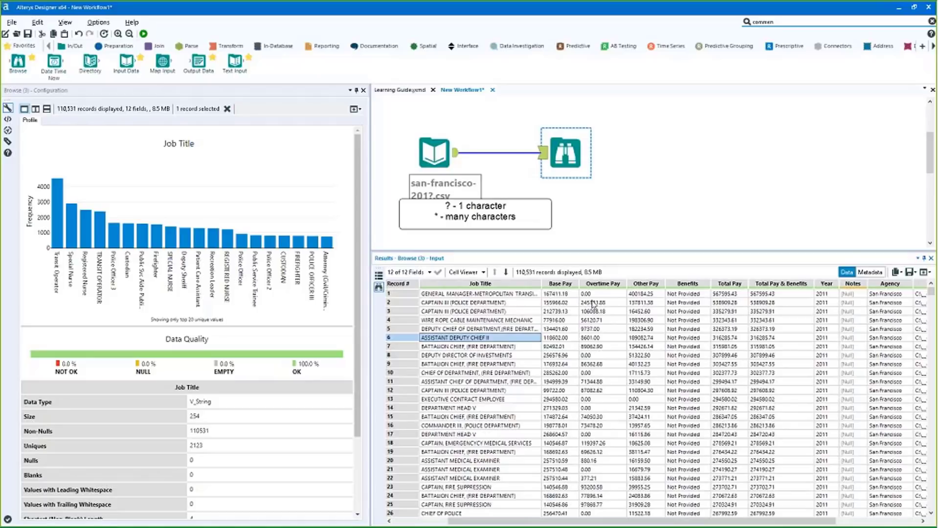
{"action": "left_click", "coordinate": [602, 311]}
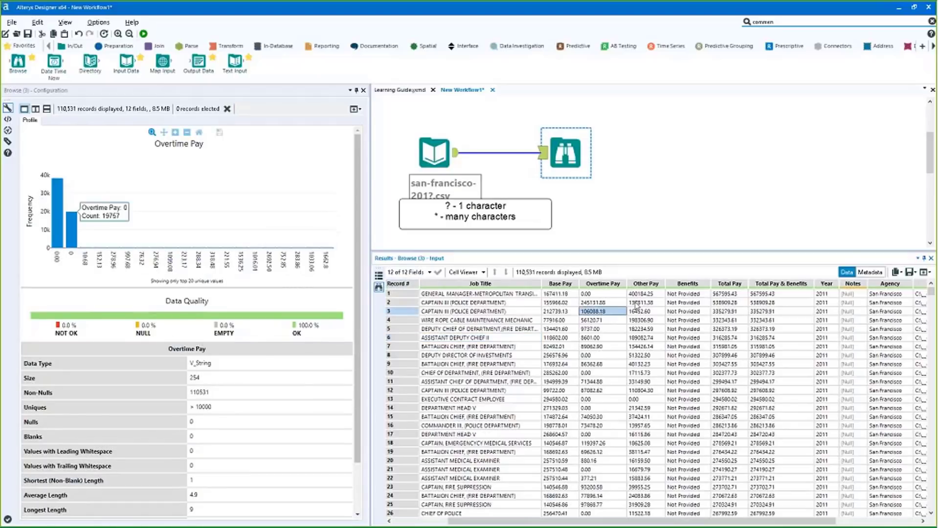
Select Overtime Pay values for rows 3 to 14, then clear the selection
{"action": "left_click_drag", "start_coordinate": [624, 303], "coordinate": [603, 426]}
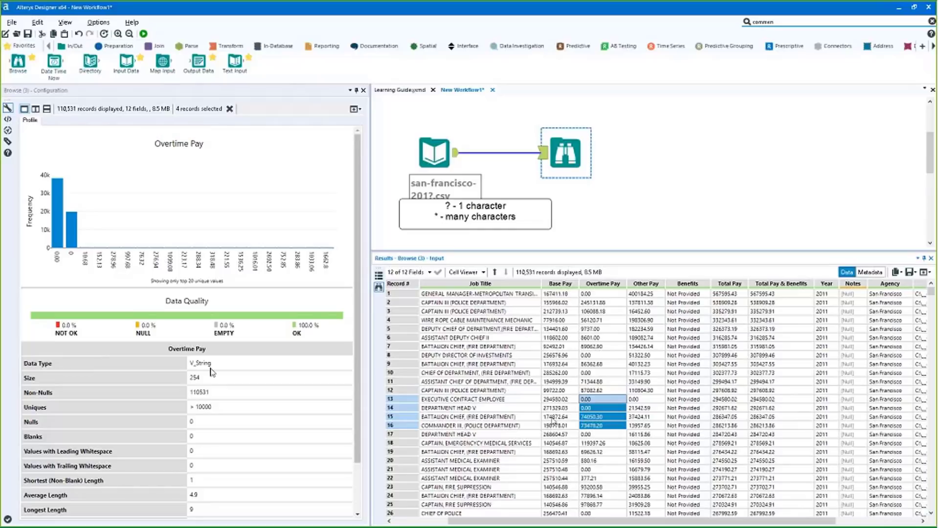
{"action": "left_click_drag", "start_coordinate": [609, 314], "coordinate": [609, 373]}
{"action": "left_click", "coordinate": [617, 412], "text": "shift"}
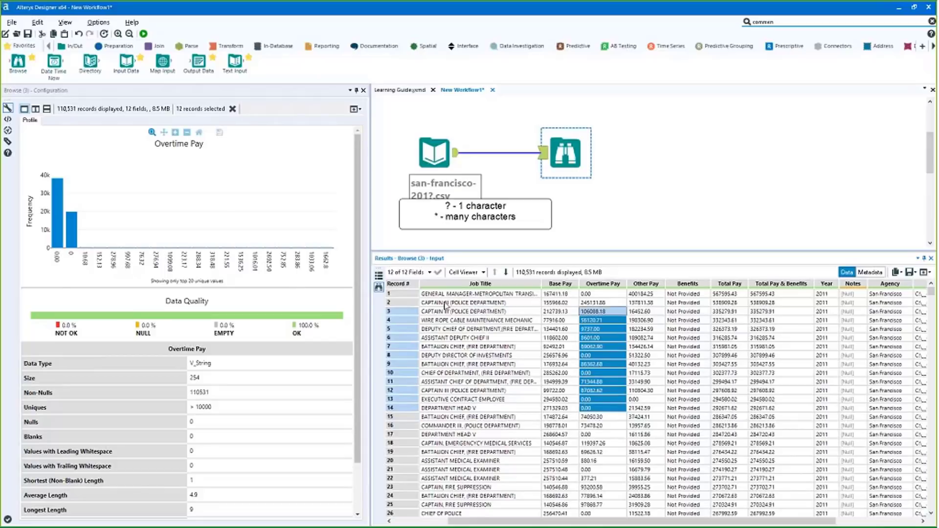
{"action": "left_click", "coordinate": [608, 310]}
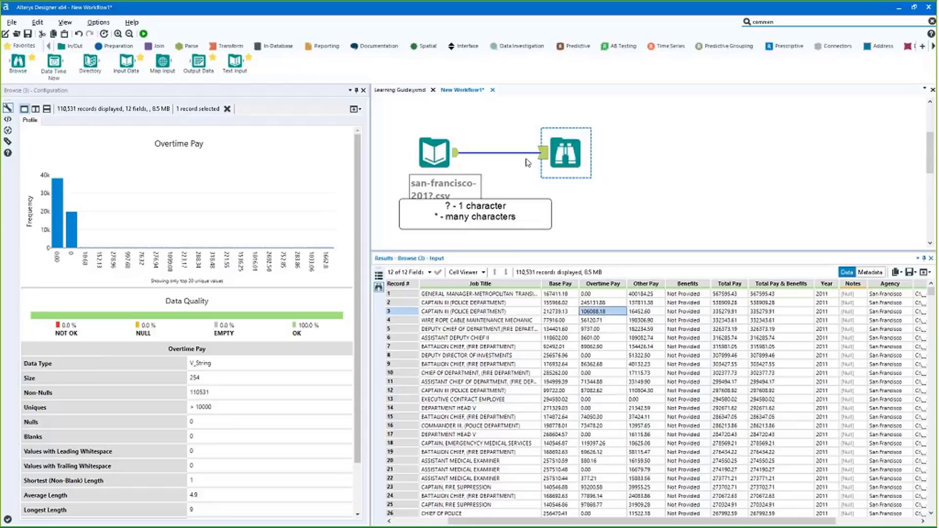
Move the Browse tool about 100 px further right on the canvas
{"action": "left_click_drag", "start_coordinate": [566, 152], "coordinate": [617, 153]}
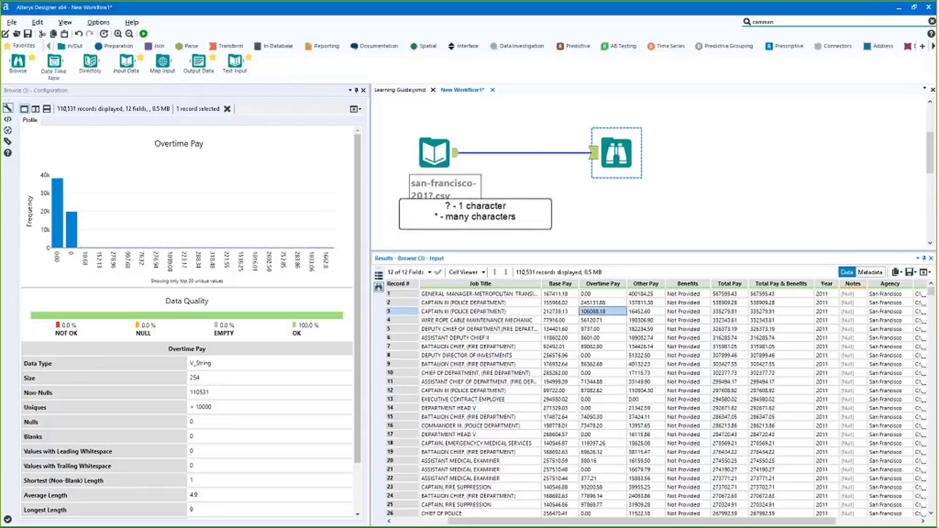
{"action": "scroll", "coordinate": [661, 194], "scroll_direction": "down", "scroll_amount": 2}
{"action": "scroll", "coordinate": [662, 194], "scroll_direction": "up", "scroll_amount": 3}
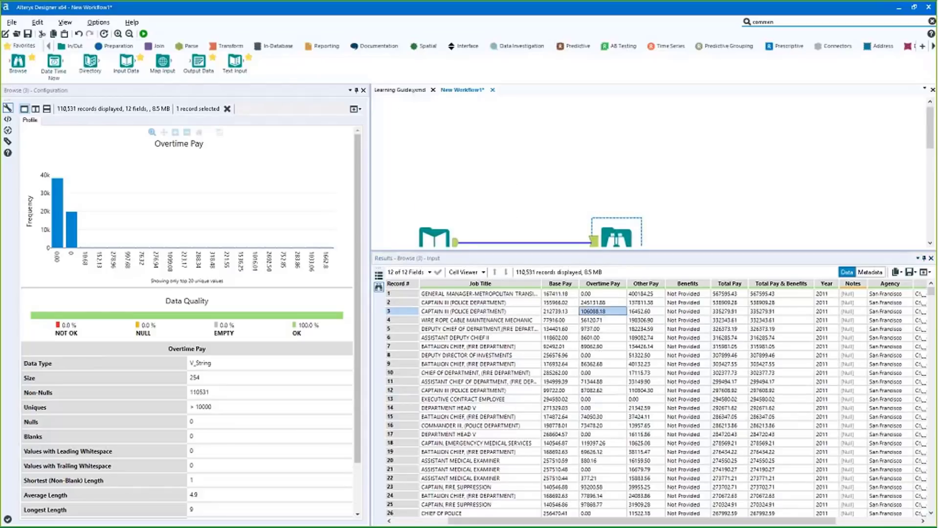
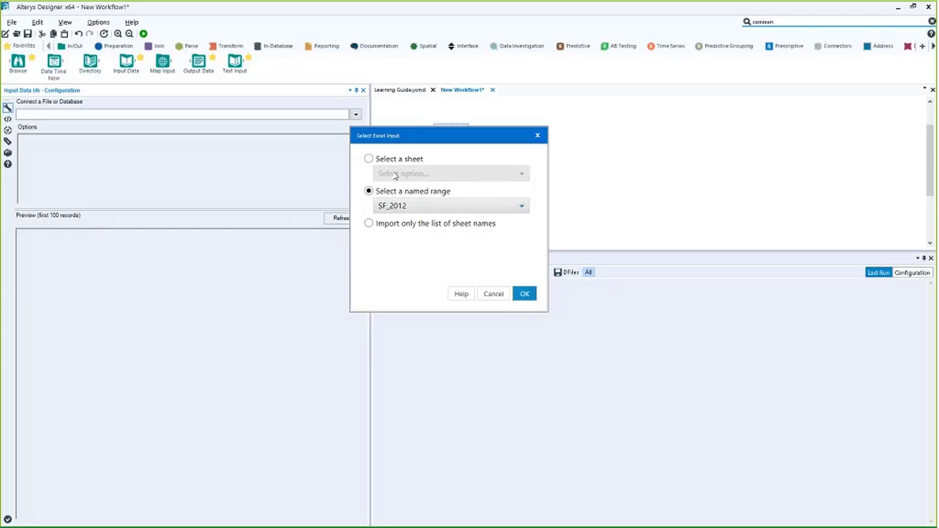
Read the Year-2003 sheet of Controller_San_Francisco_City_Data_All.xlsx as a single sheet in Select Excel Input
{"action": "left_click", "coordinate": [369, 223]}
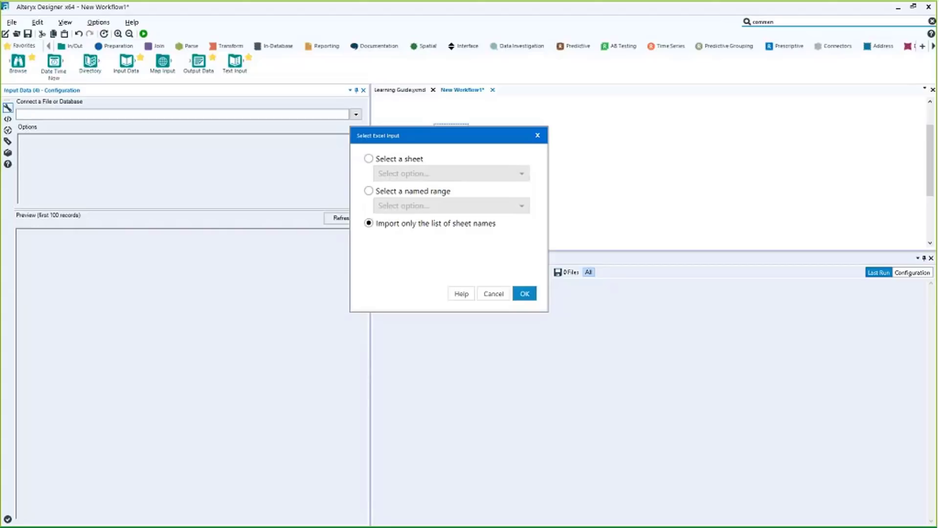
{"action": "left_click", "coordinate": [410, 159]}
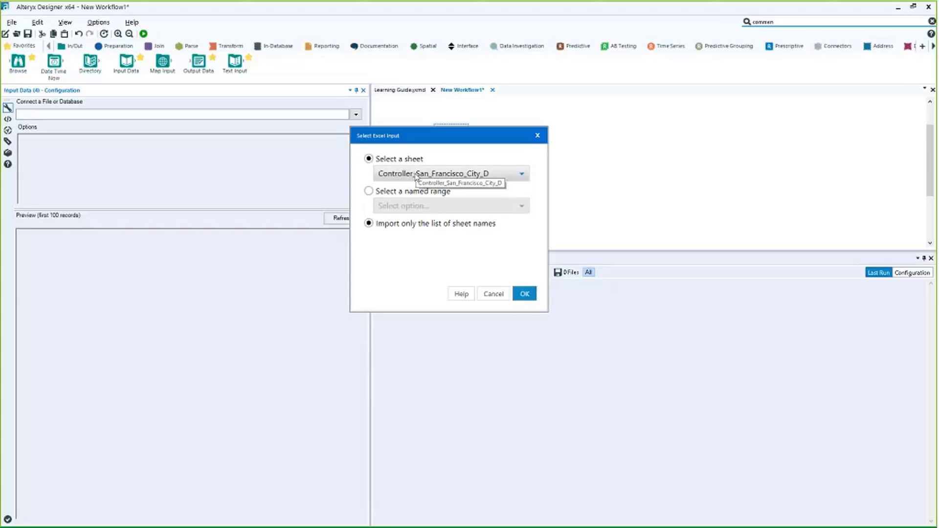
{"action": "left_click", "coordinate": [415, 176]}
{"action": "left_click", "coordinate": [423, 239]}
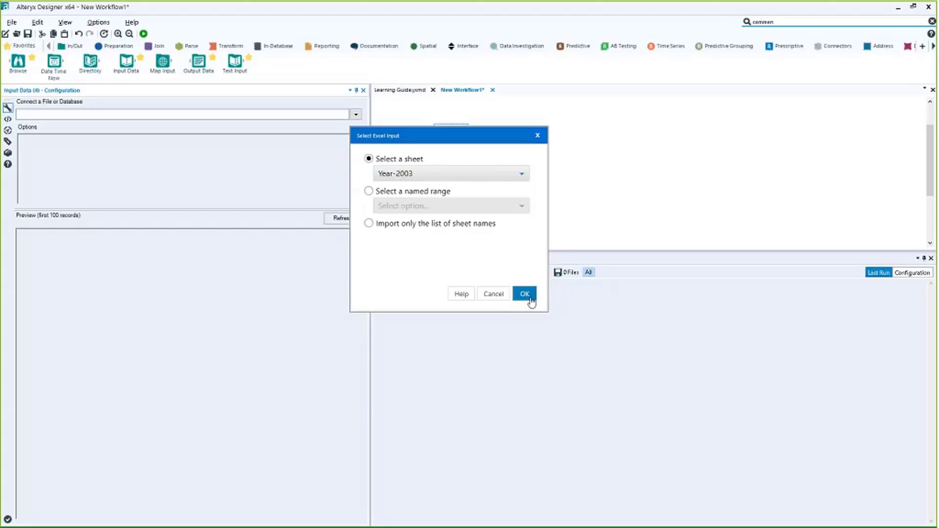
{"action": "left_click", "coordinate": [403, 176]}
{"action": "scroll", "coordinate": [483, 231], "scroll_direction": "down", "scroll_amount": 1}
{"action": "scroll", "coordinate": [482, 227], "scroll_direction": "up", "scroll_amount": 1}
{"action": "left_click", "coordinate": [444, 199]}
{"action": "left_click", "coordinate": [524, 294]}
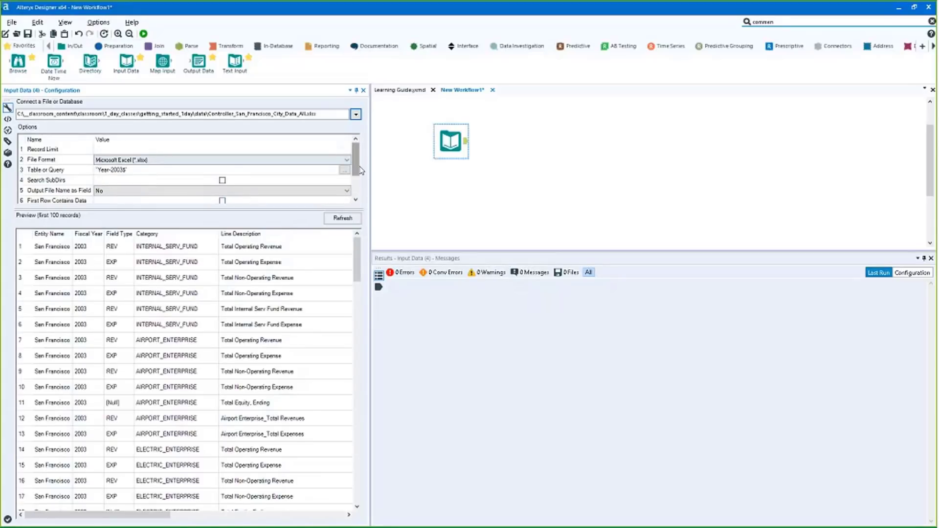
{"action": "scroll", "coordinate": [357, 173], "scroll_direction": "down", "scroll_amount": 1}
{"action": "left_click_drag", "start_coordinate": [358, 173], "coordinate": [358, 181]}
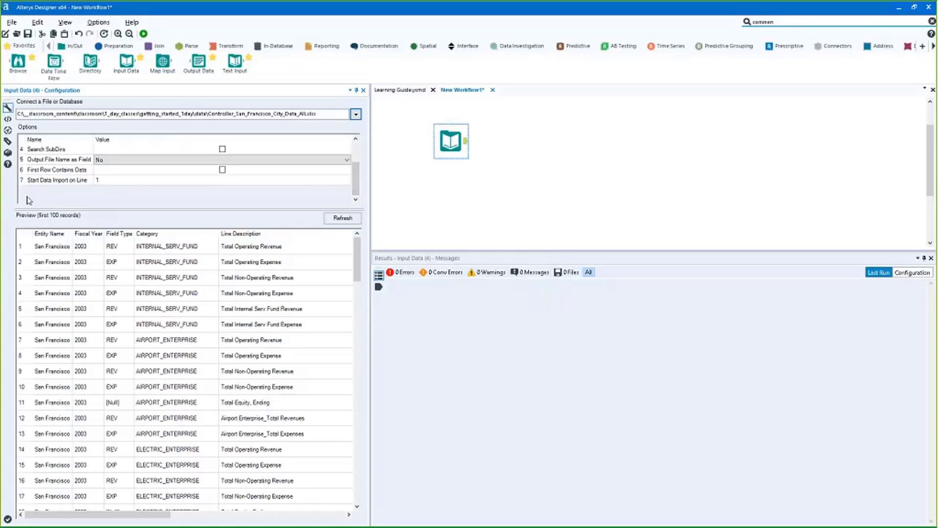
{"action": "left_click", "coordinate": [37, 181]}
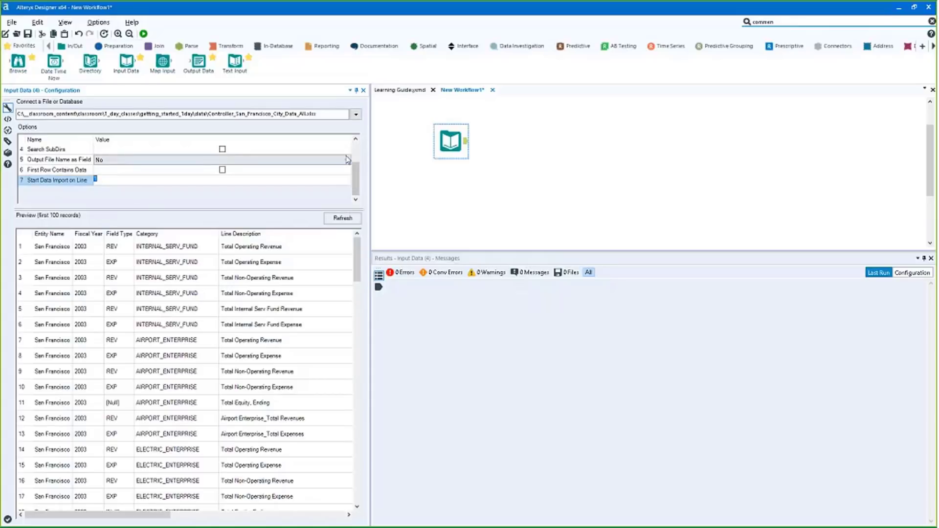
Drag the Year-2003 Input Data tool lower and further left on the workflow canvas
{"action": "scroll", "coordinate": [323, 181], "scroll_direction": "up", "scroll_amount": 3}
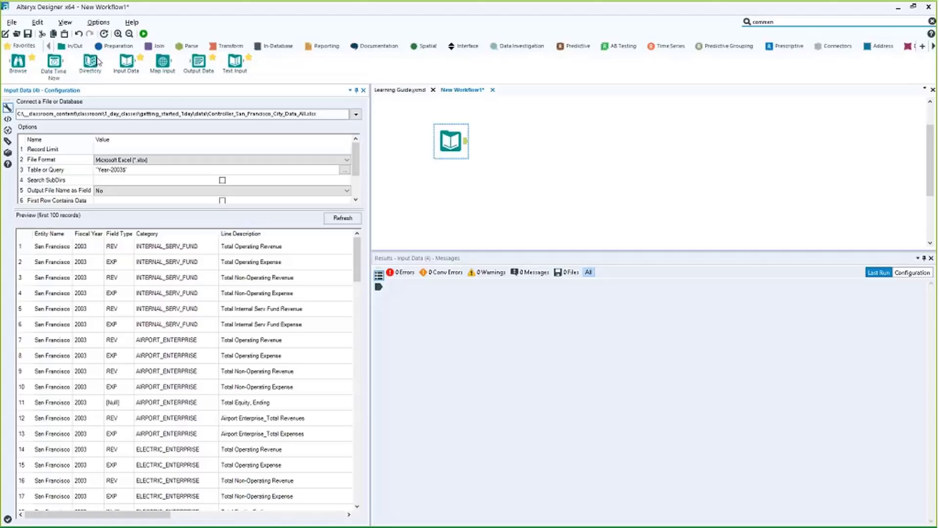
{"action": "left_click_drag", "start_coordinate": [433, 156], "coordinate": [419, 170]}
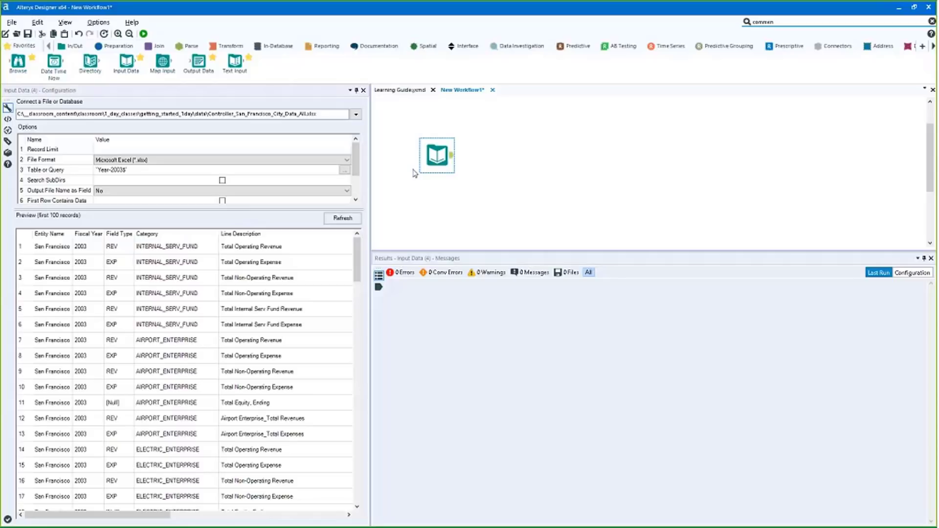
{"action": "mouse_move", "coordinate": [428, 163]}
{"action": "left_mouse_down"}
{"action": "mouse_move", "coordinate": [407, 185]}
{"action": "mouse_move", "coordinate": [404, 143]}
{"action": "mouse_move", "coordinate": [414, 168]}
{"action": "left_mouse_up"}
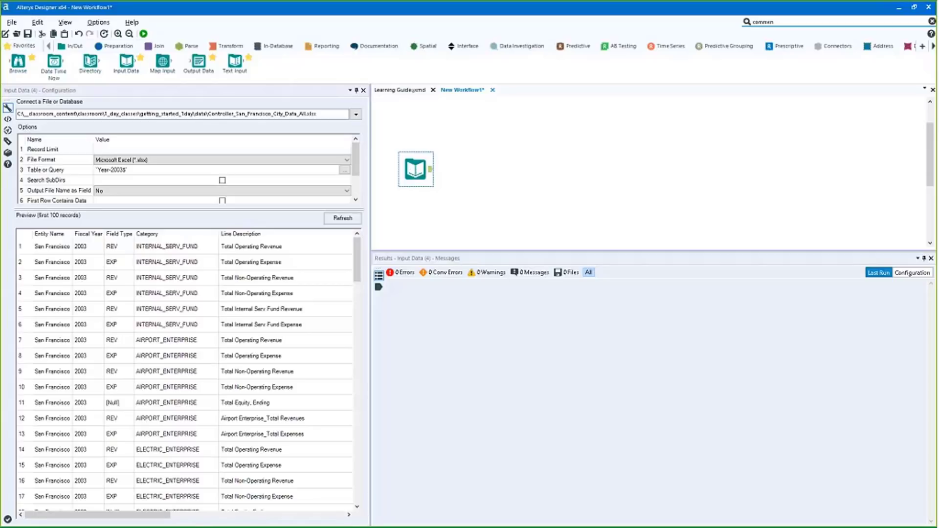
{"action": "left_click_drag", "start_coordinate": [98, 515], "coordinate": [160, 515]}
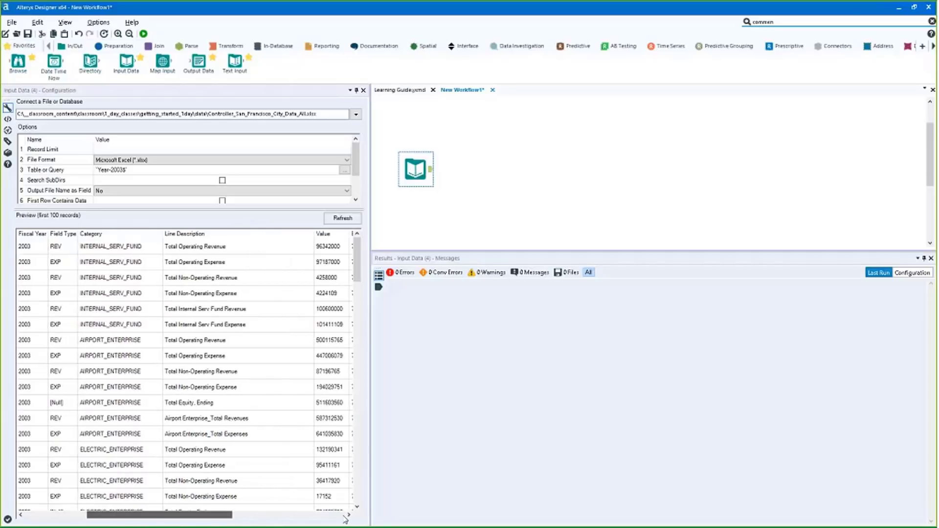
Reselect the workbook with Import only the list of sheet names, then move the input lower
{"action": "left_click", "coordinate": [355, 115]}
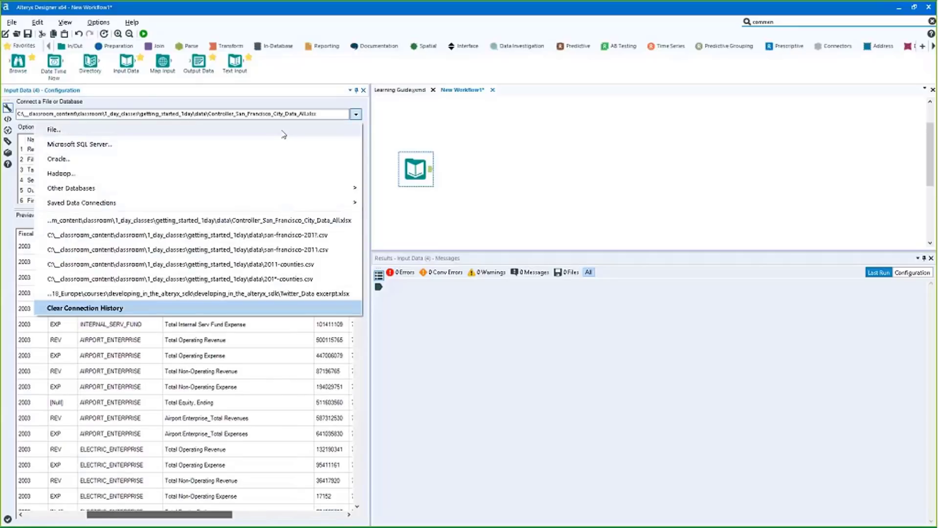
{"action": "left_click", "coordinate": [308, 220]}
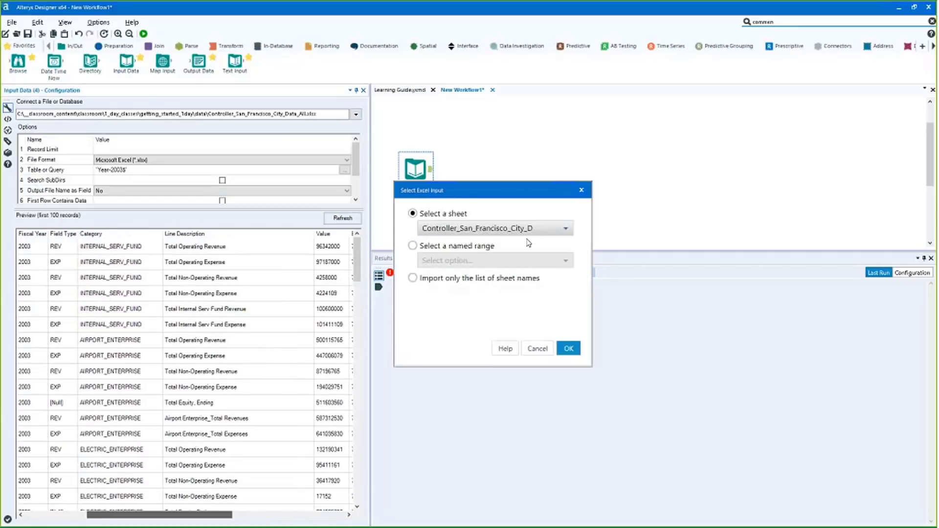
{"action": "left_click", "coordinate": [528, 228]}
{"action": "left_click_drag", "start_coordinate": [569, 293], "coordinate": [569, 321]}
{"action": "scroll", "coordinate": [497, 274], "scroll_direction": "up", "scroll_amount": 2}
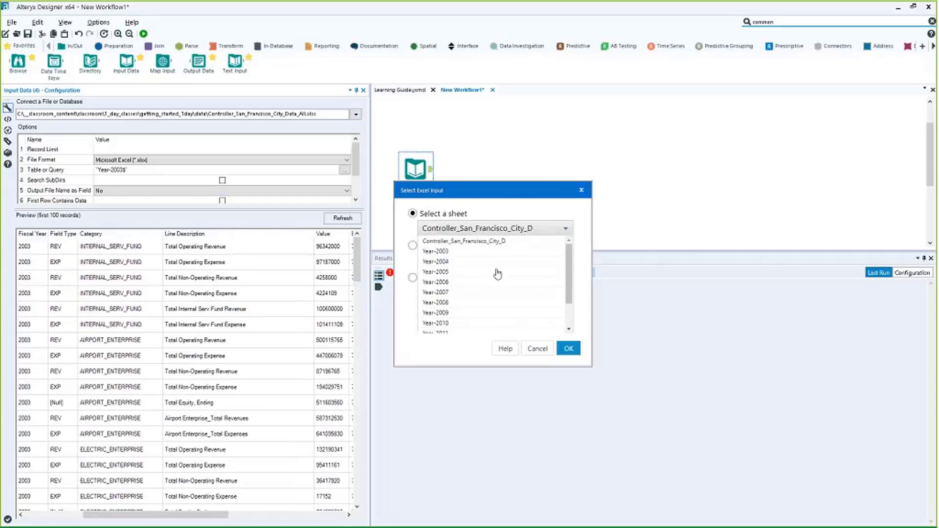
{"action": "left_click", "coordinate": [495, 253]}
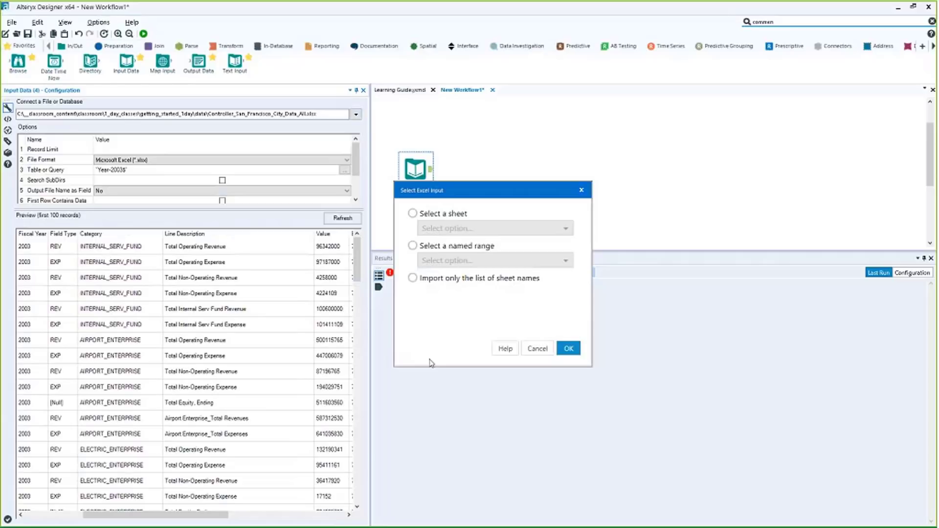
{"action": "left_click", "coordinate": [508, 278]}
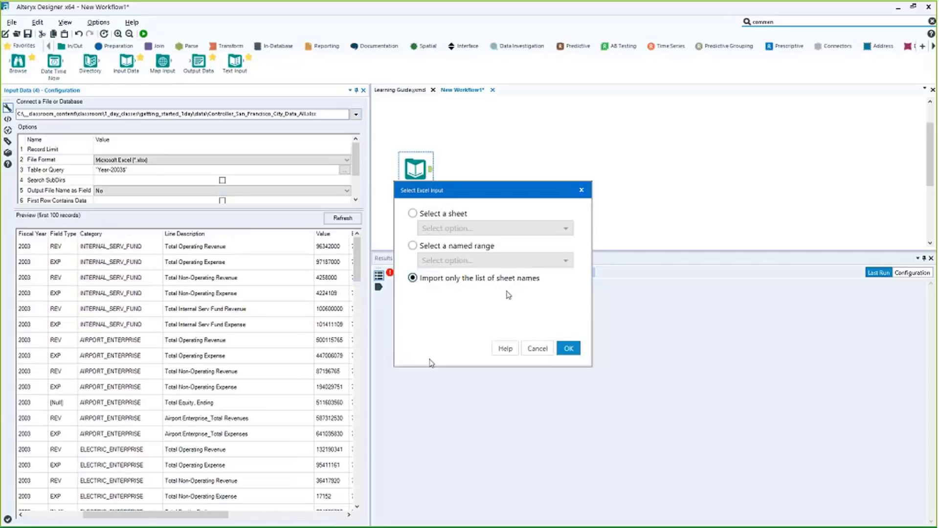
{"action": "left_click", "coordinate": [568, 349]}
{"action": "left_click_drag", "start_coordinate": [425, 162], "coordinate": [426, 183]}
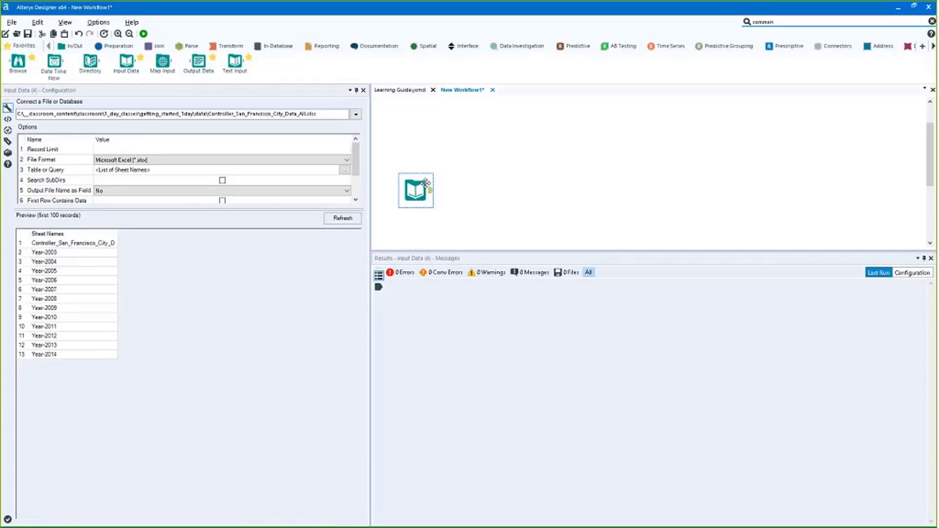
Run the workflow with Ctrl+R and highlight sheet names Year-2003 to Year-2012 in the preview
{"action": "key", "text": "ctrl+r"}
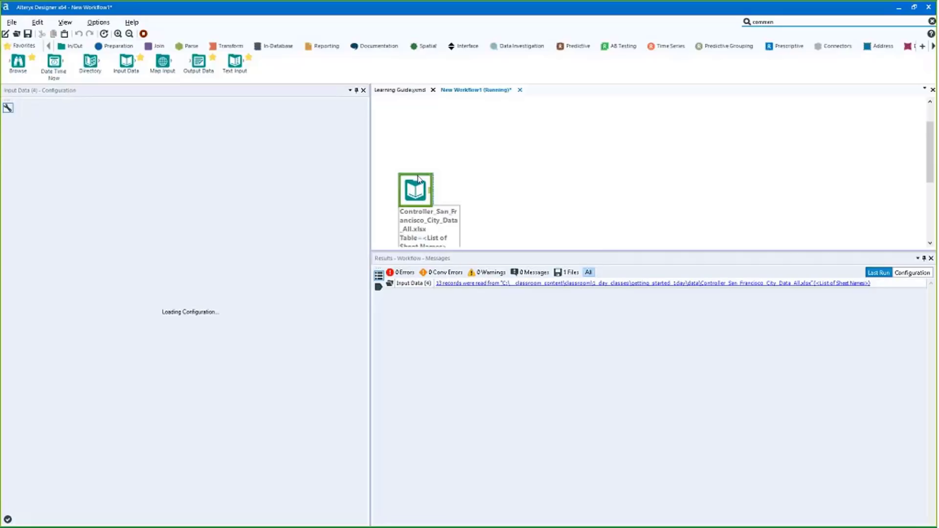
{"action": "left_click_drag", "start_coordinate": [68, 251], "coordinate": [65, 252]}
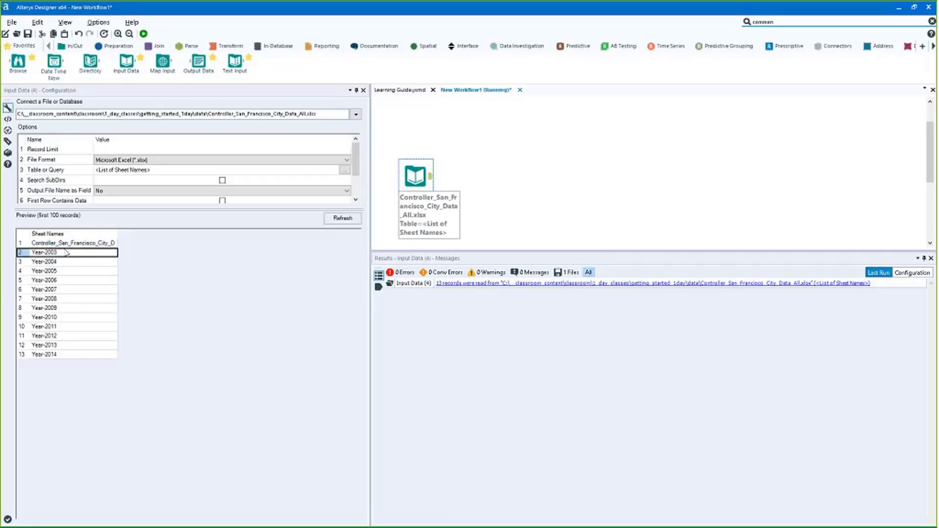
{"action": "key", "text": "ctrl+a"}
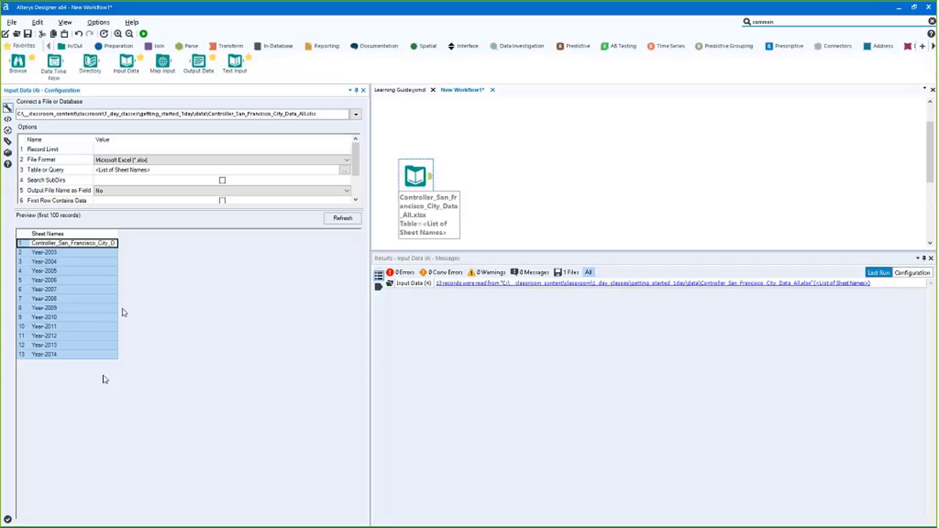
{"action": "left_click", "coordinate": [71, 254]}
{"action": "left_click_drag", "start_coordinate": [71, 254], "coordinate": [59, 342]}
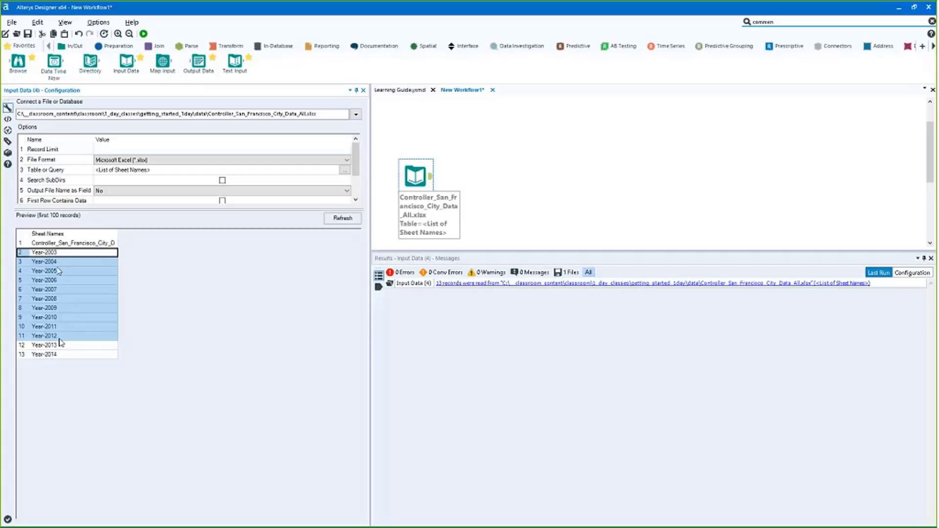
Review the Sheet Names preview, highlighting Year-2003 through Year-2014, and show the Preparation tools
{"action": "left_click", "coordinate": [69, 234]}
{"action": "left_click", "coordinate": [68, 243]}
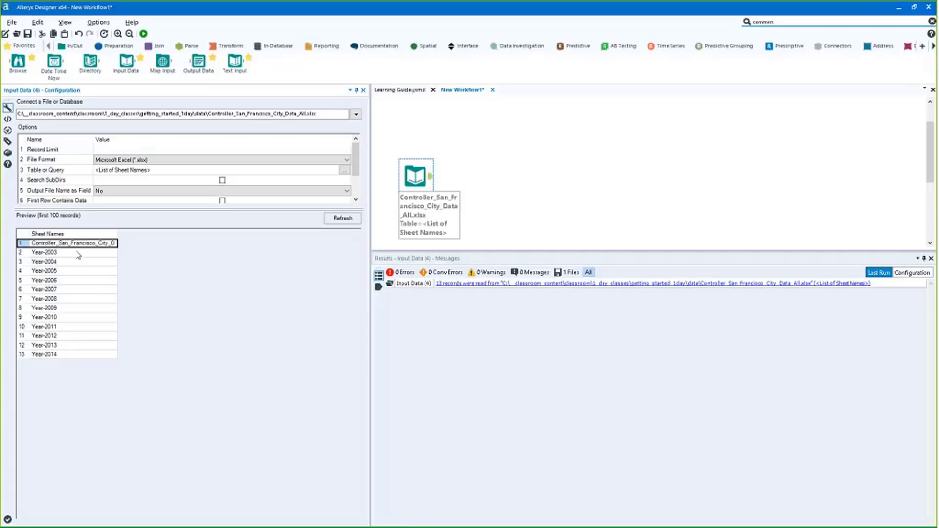
{"action": "left_click", "coordinate": [77, 254]}
{"action": "left_click_drag", "start_coordinate": [78, 255], "coordinate": [84, 335]}
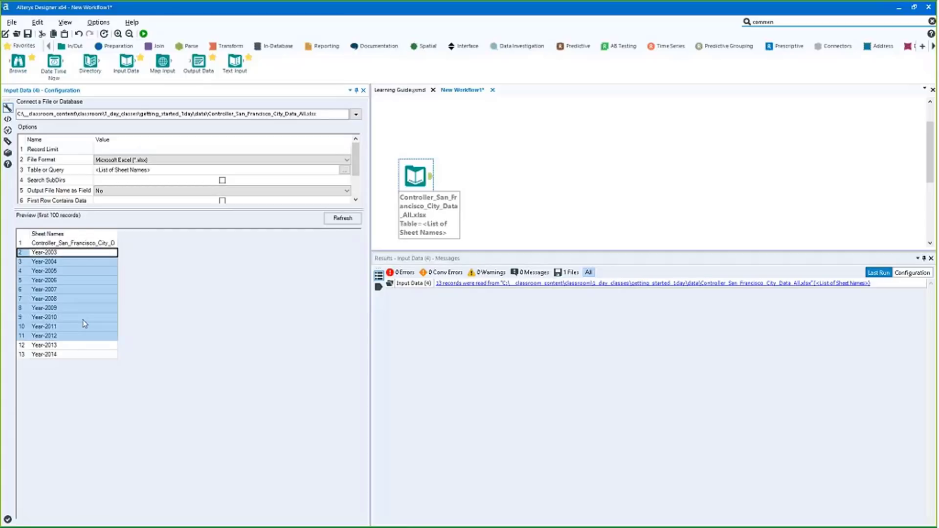
{"action": "left_click", "coordinate": [62, 243]}
{"action": "left_click_drag", "start_coordinate": [59, 253], "coordinate": [59, 355]}
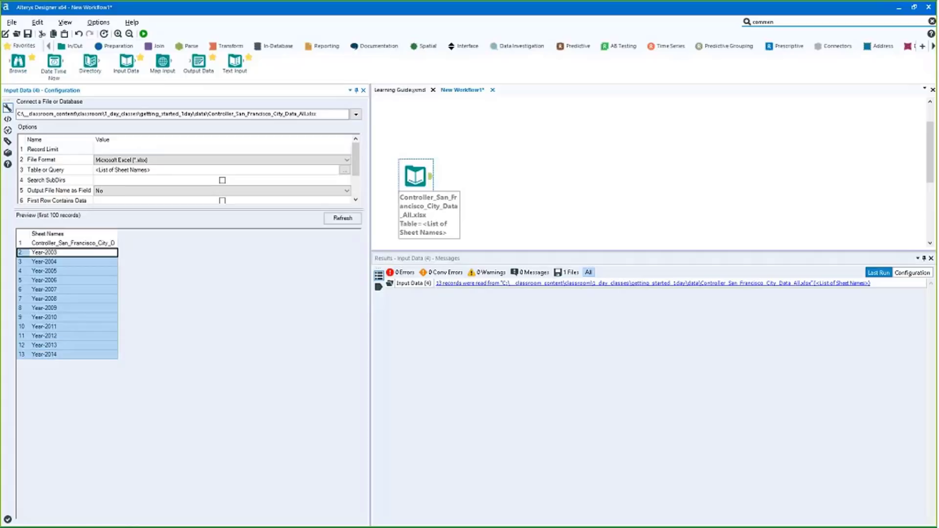
{"action": "left_click", "coordinate": [113, 46]}
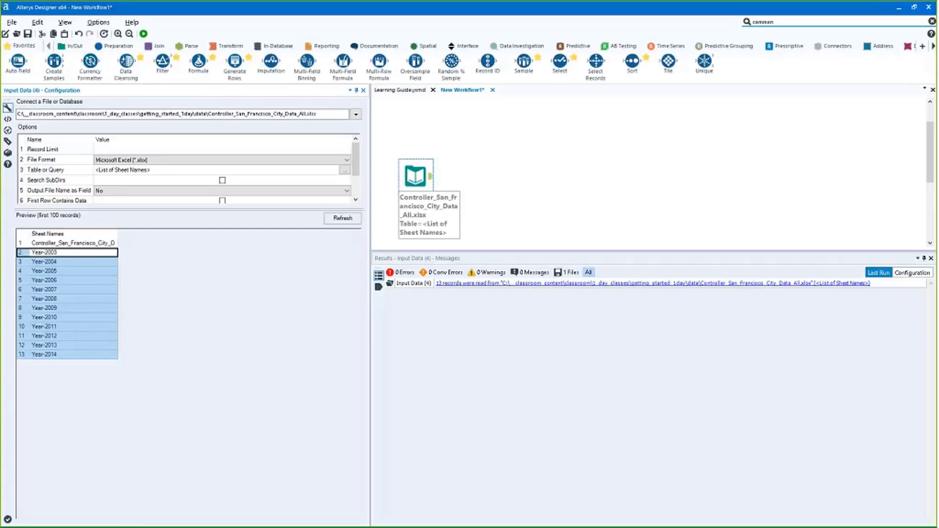
Add a Sample tool set to Skip 1st N rows with N=1, run, and check the 12 year sheets
{"action": "left_click_drag", "start_coordinate": [523, 62], "coordinate": [465, 176]}
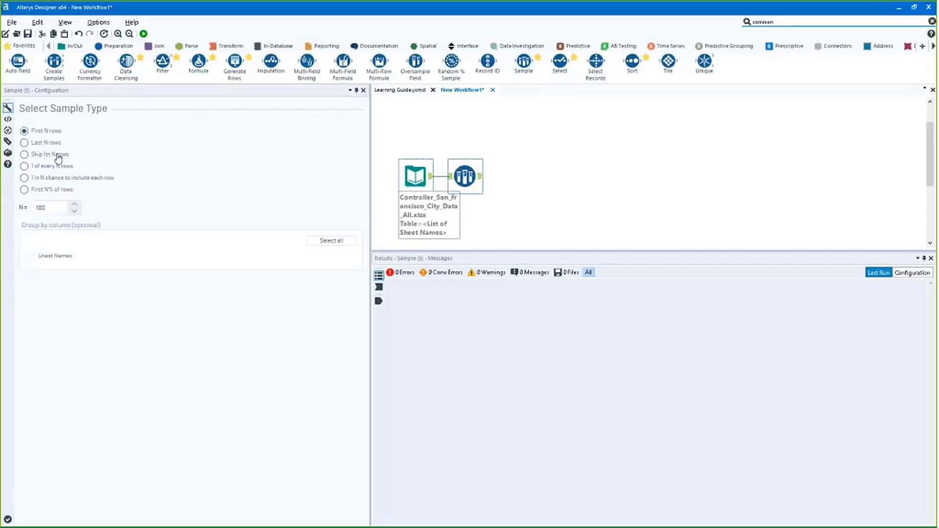
{"action": "left_click", "coordinate": [57, 156]}
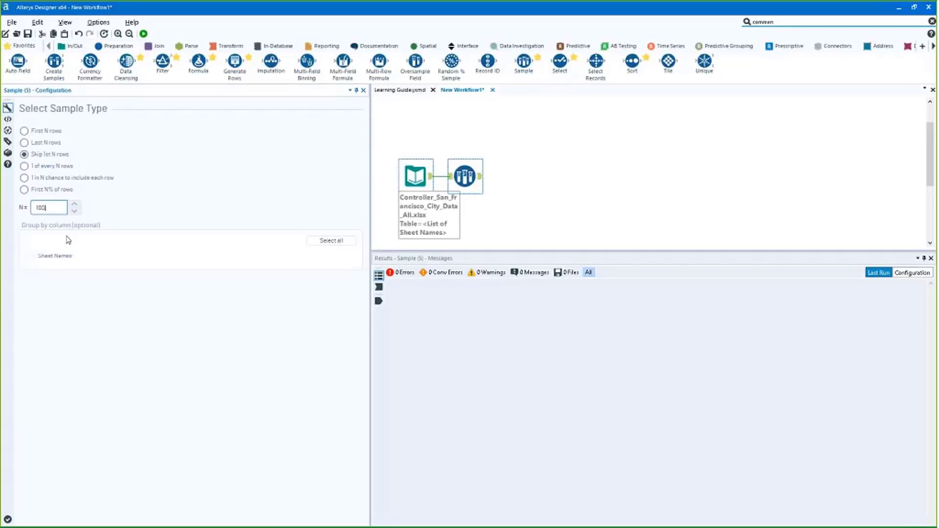
{"action": "key", "text": "BackSpace"}
{"action": "key", "text": "BackSpace"}
{"action": "left_click", "coordinate": [143, 33]}
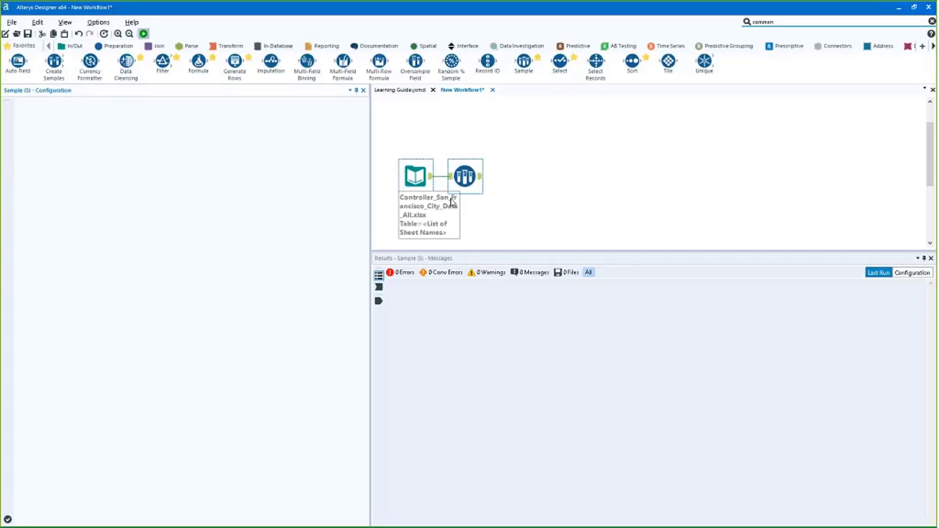
{"action": "left_click", "coordinate": [482, 179]}
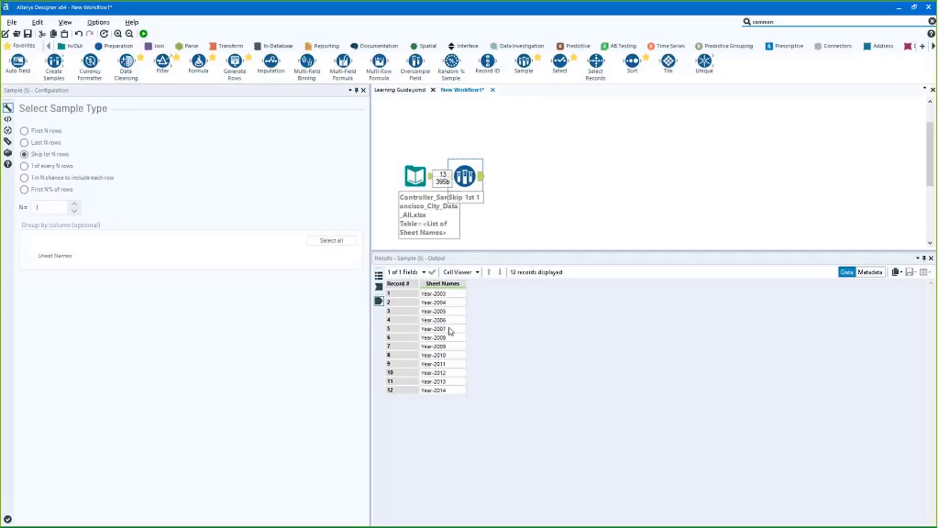
{"action": "left_click_drag", "start_coordinate": [443, 294], "coordinate": [442, 393]}
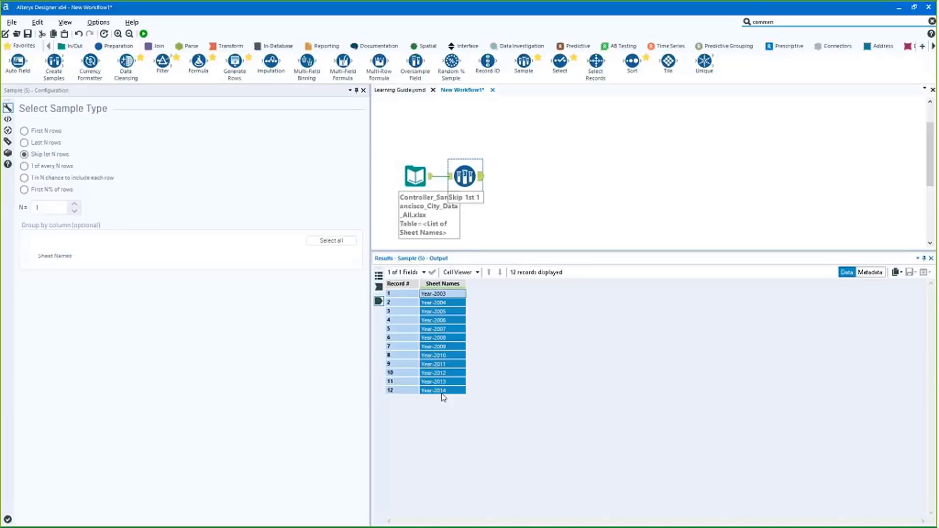
Search 'dynami' and place a Dynamic Input tool after the Sample tool
{"action": "left_click", "coordinate": [807, 22]}
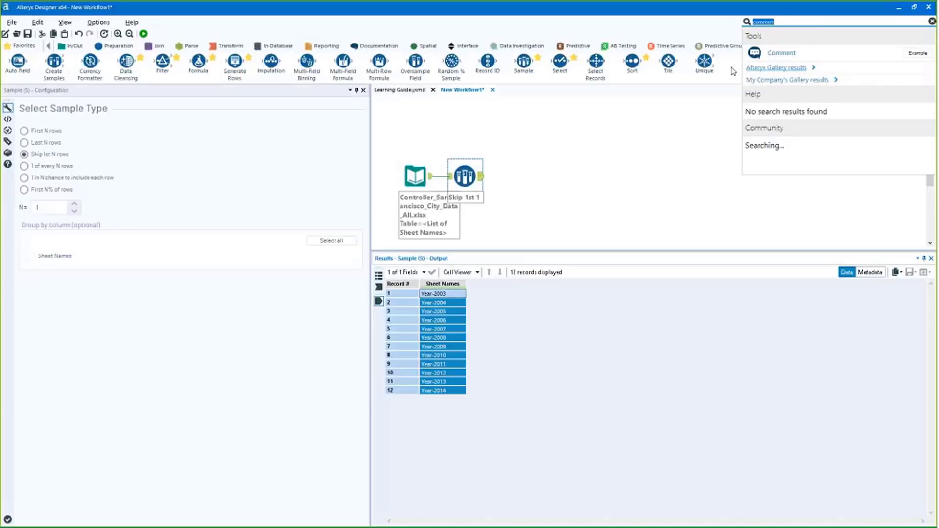
{"action": "type", "text": "dynami"}
{"action": "left_click_drag", "start_coordinate": [806, 62], "coordinate": [522, 178]}
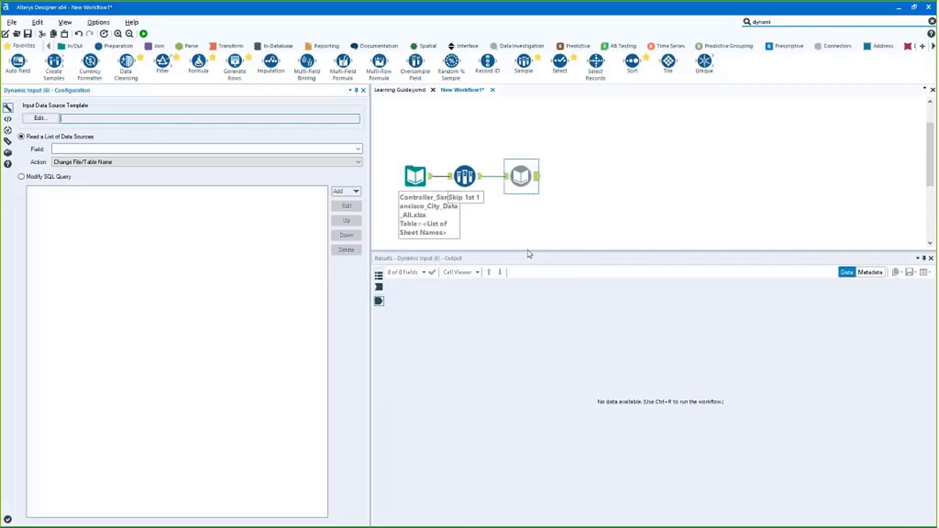
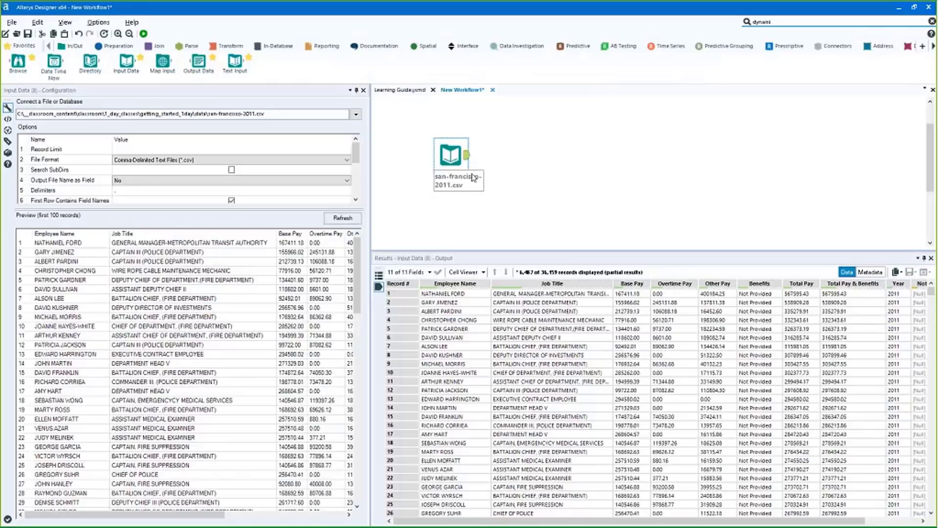
Inspect the results metadata, noting that all eleven string fields have size 254
{"action": "left_click_drag", "start_coordinate": [468, 302], "coordinate": [798, 493]}
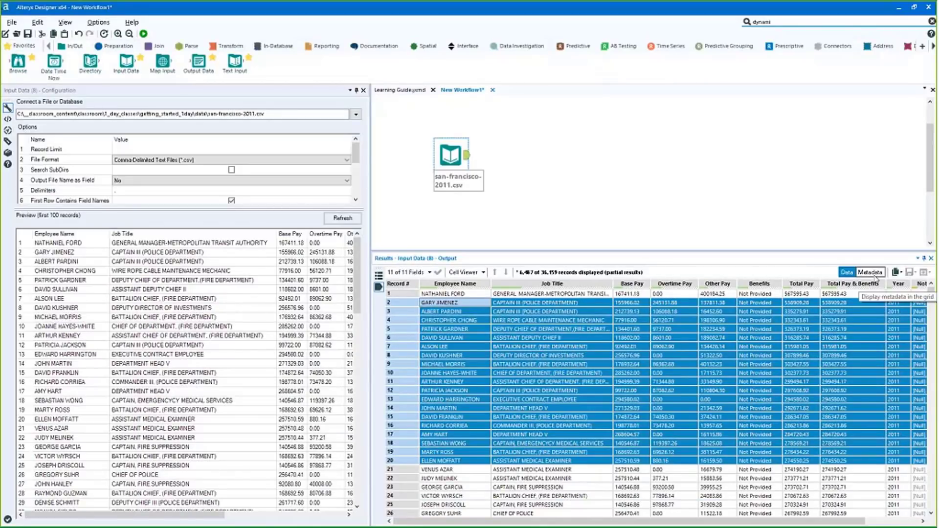
{"action": "left_click", "coordinate": [873, 273]}
{"action": "left_click_drag", "start_coordinate": [491, 365], "coordinate": [455, 330]}
{"action": "left_click_drag", "start_coordinate": [437, 295], "coordinate": [450, 381]}
{"action": "left_click_drag", "start_coordinate": [493, 294], "coordinate": [497, 356]}
{"action": "left_click_drag", "start_coordinate": [523, 294], "coordinate": [523, 373]}
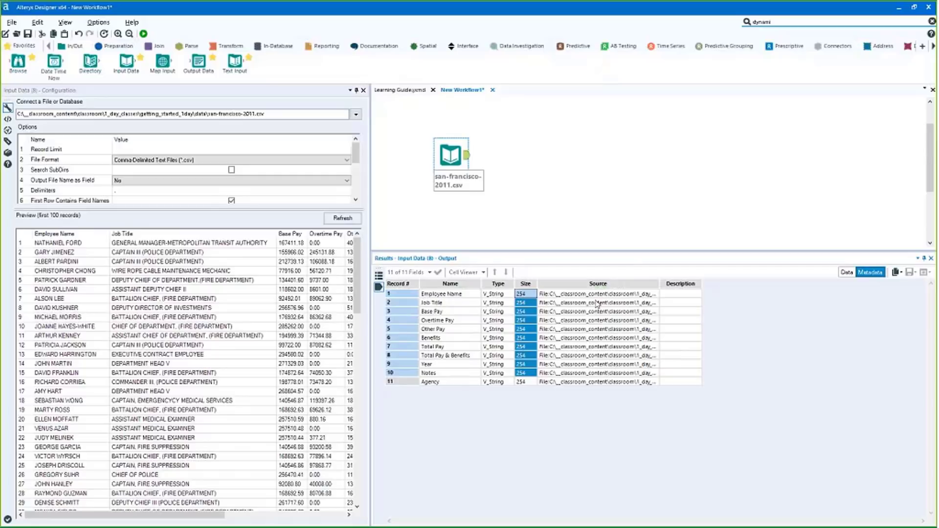
{"action": "left_click_drag", "start_coordinate": [522, 303], "coordinate": [525, 374]}
{"action": "left_click_drag", "start_coordinate": [523, 294], "coordinate": [534, 360]}
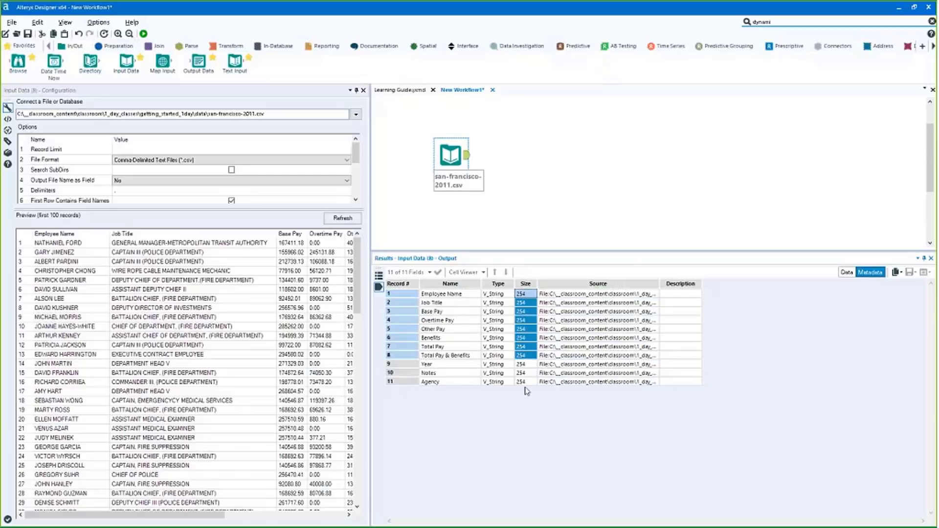
Set the Input Data Field Length to 1000 and rerun the workflow
{"action": "scroll", "coordinate": [152, 185], "scroll_direction": "down", "scroll_amount": 1}
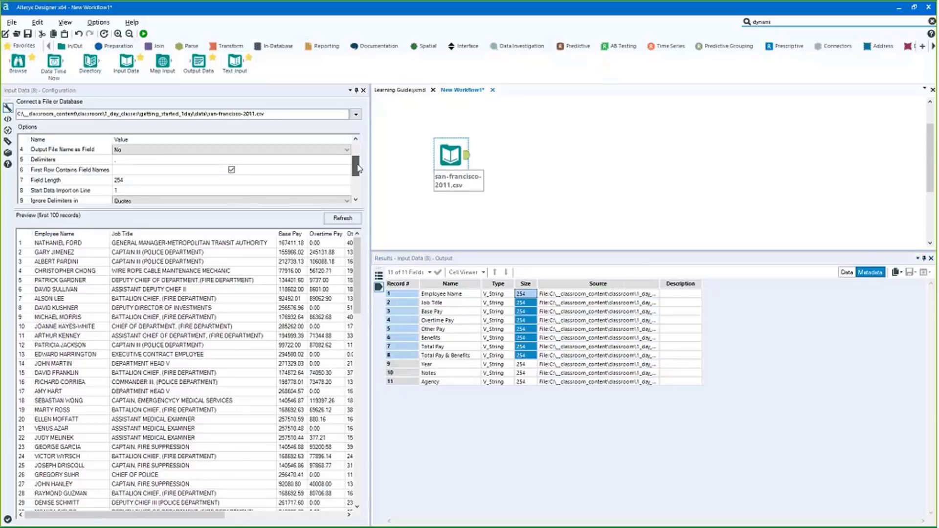
{"action": "left_click", "coordinate": [151, 181]}
{"action": "type", "text": "1000"}
{"action": "left_click", "coordinate": [152, 46]}
{"action": "left_click", "coordinate": [143, 34]}
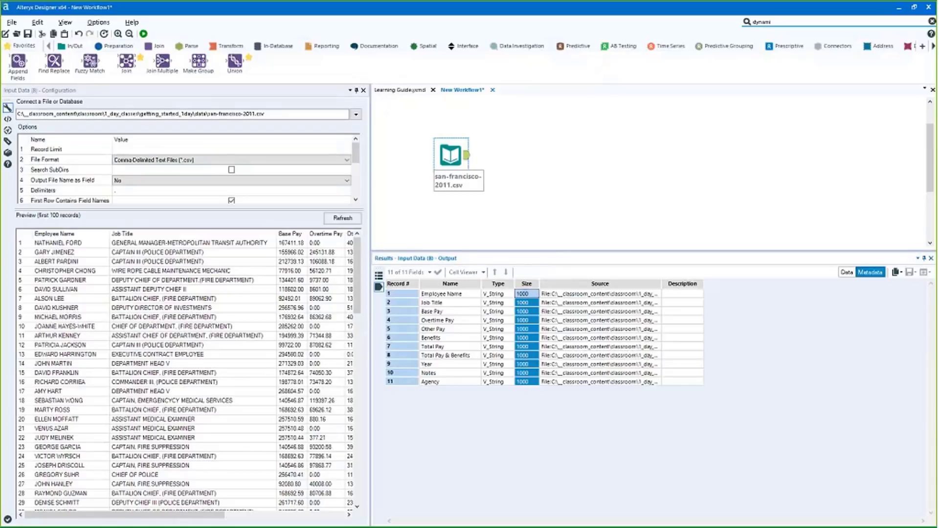
Point out that Base Pay is typed V_String in the metadata
{"action": "left_click", "coordinate": [472, 311]}
{"action": "mouse_move", "coordinate": [472, 311]}
{"action": "left_mouse_down"}
{"action": "mouse_move", "coordinate": [488, 314]}
{"action": "mouse_move", "coordinate": [465, 314]}
{"action": "mouse_move", "coordinate": [489, 313]}
{"action": "left_mouse_up"}
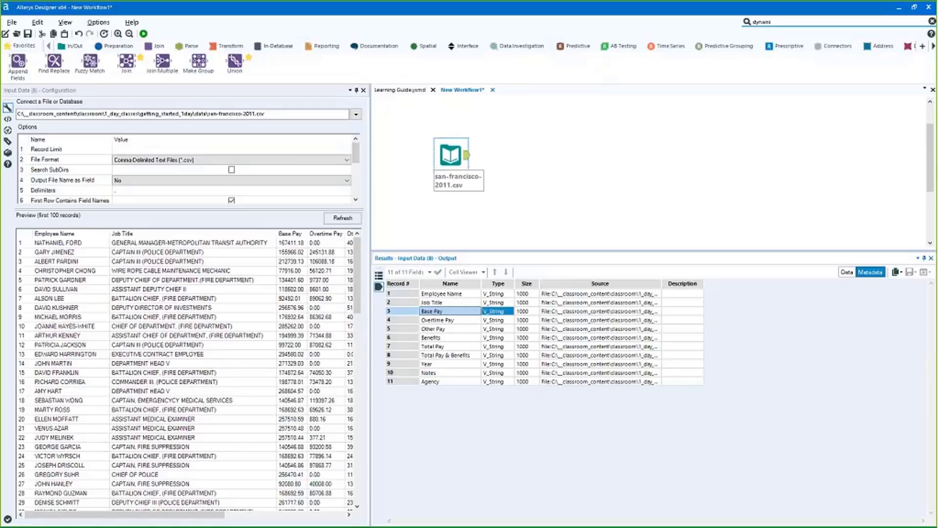
{"action": "left_click", "coordinate": [501, 313]}
Add a Summarize step after the salary input and pick the Total Pay & Benefits field
{"action": "left_click", "coordinate": [228, 45]}
{"action": "left_click_drag", "start_coordinate": [163, 61], "coordinate": [521, 156]}
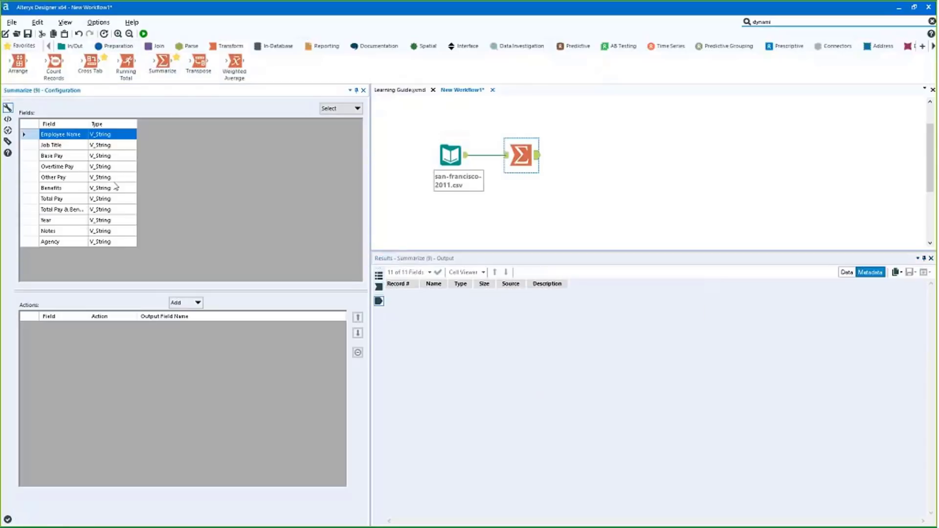
{"action": "left_click", "coordinate": [66, 208]}
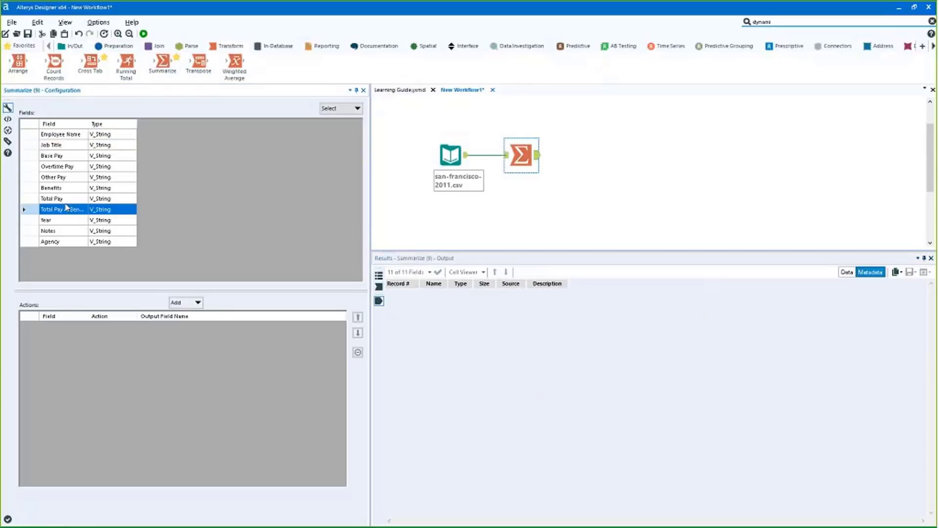
{"action": "left_click", "coordinate": [185, 302]}
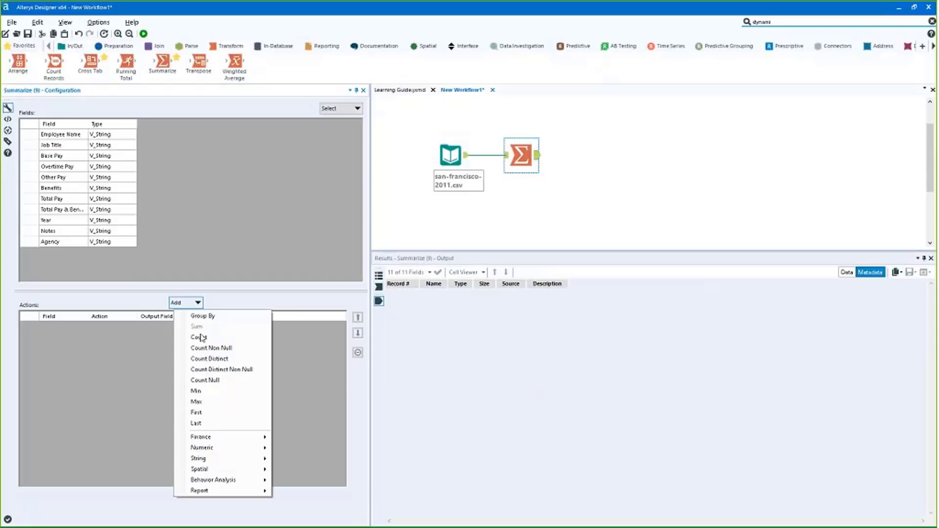
{"action": "mouse_move", "coordinate": [230, 453]}
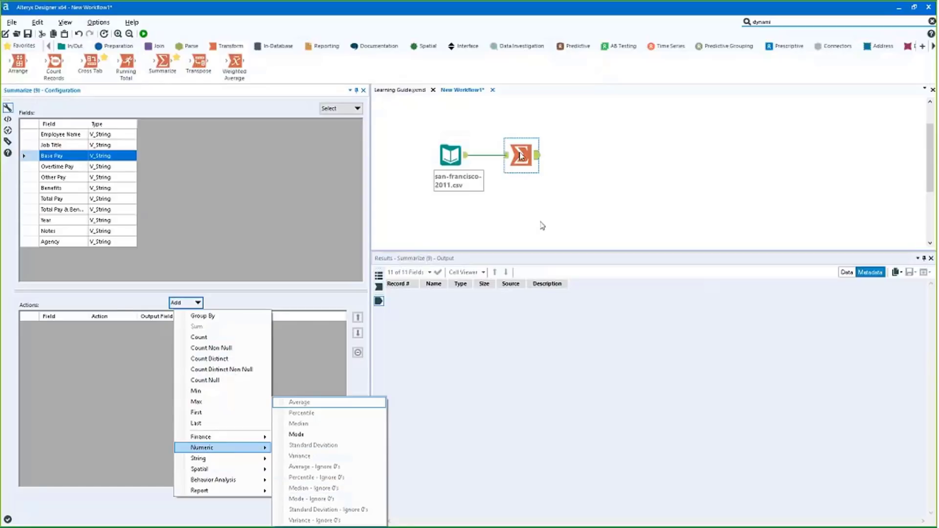
{"action": "left_click_drag", "start_coordinate": [520, 153], "coordinate": [541, 138]}
Add a Browse step fed by the salary input and run the workflow with Ctrl+R
{"action": "left_click", "coordinate": [109, 48]}
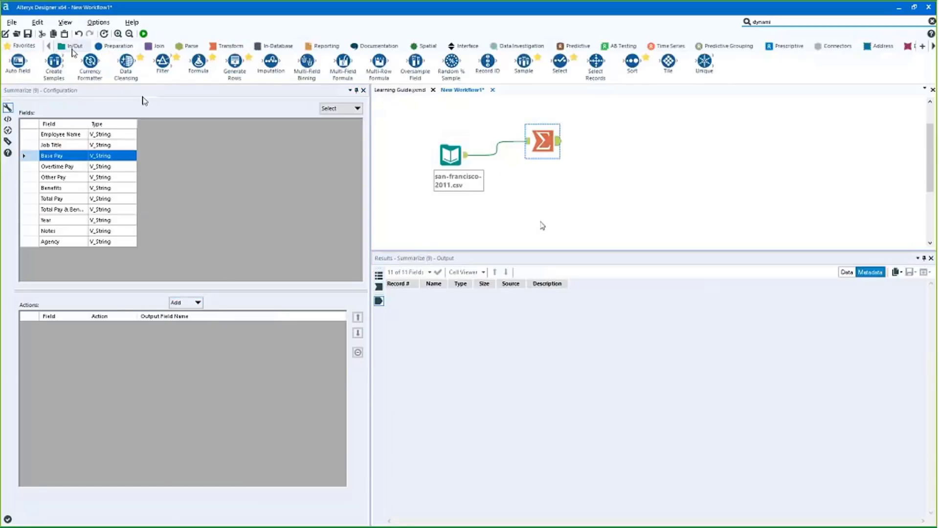
{"action": "left_click", "coordinate": [74, 46]}
{"action": "left_click_drag", "start_coordinate": [18, 61], "coordinate": [531, 181]}
{"action": "key", "text": "ctrl+r"}
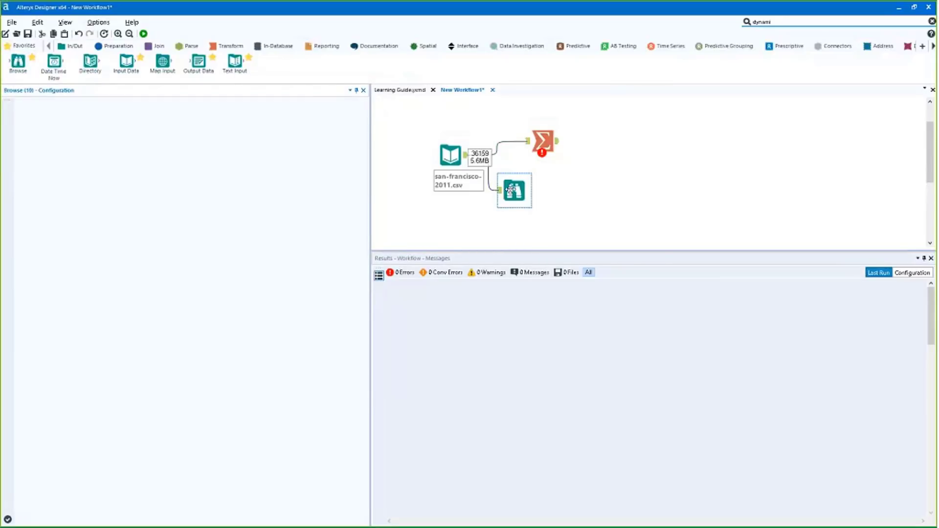
Profile the Base Pay and Job Title columns in the Browse records
{"action": "left_click", "coordinate": [515, 192]}
{"action": "left_click_drag", "start_coordinate": [517, 195], "coordinate": [524, 209]}
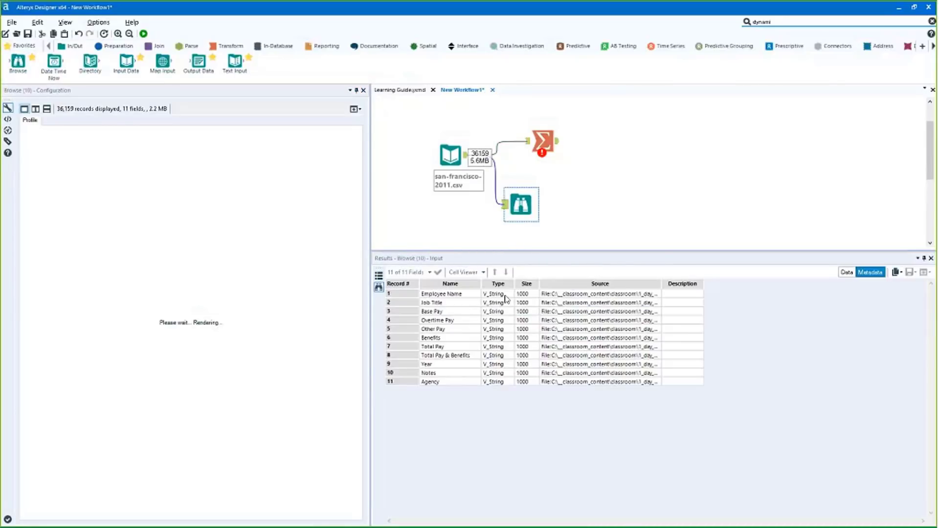
{"action": "left_click", "coordinate": [847, 272]}
{"action": "left_click", "coordinate": [535, 311]}
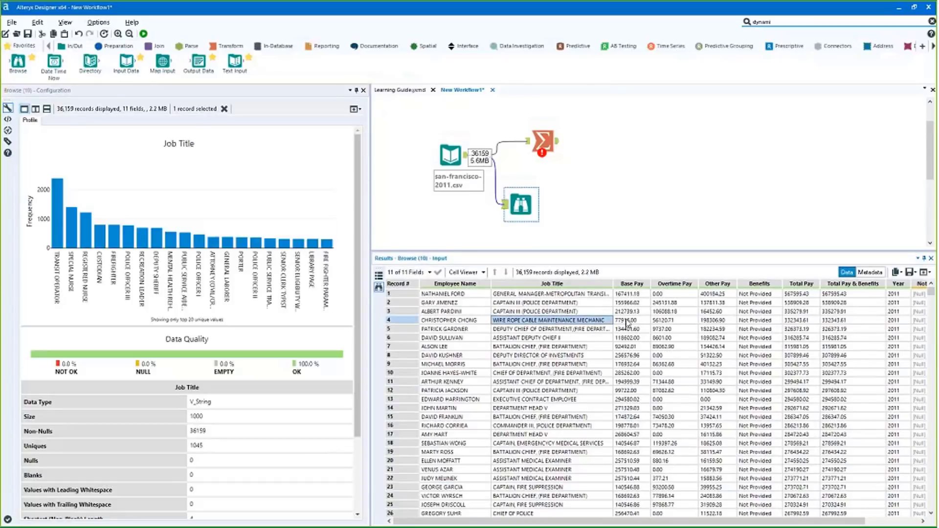
{"action": "left_click", "coordinate": [631, 311]}
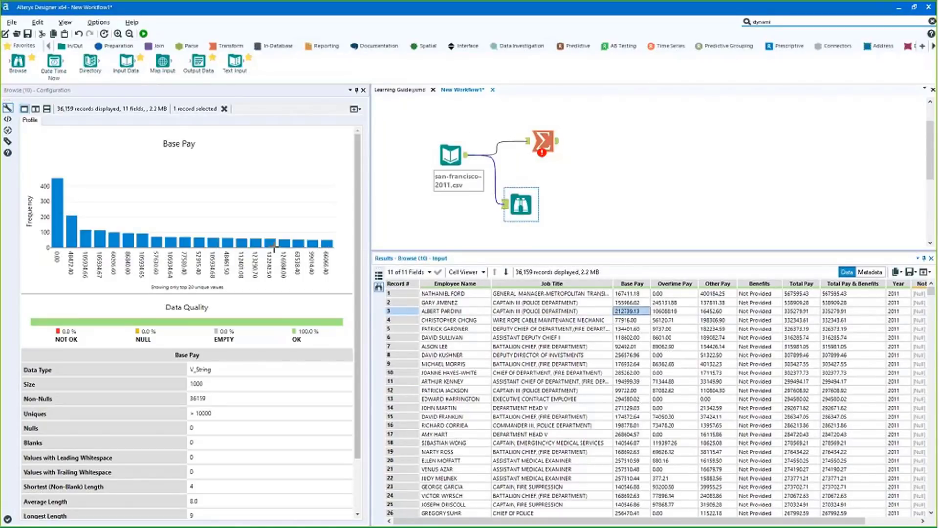
{"action": "left_click", "coordinate": [209, 407]}
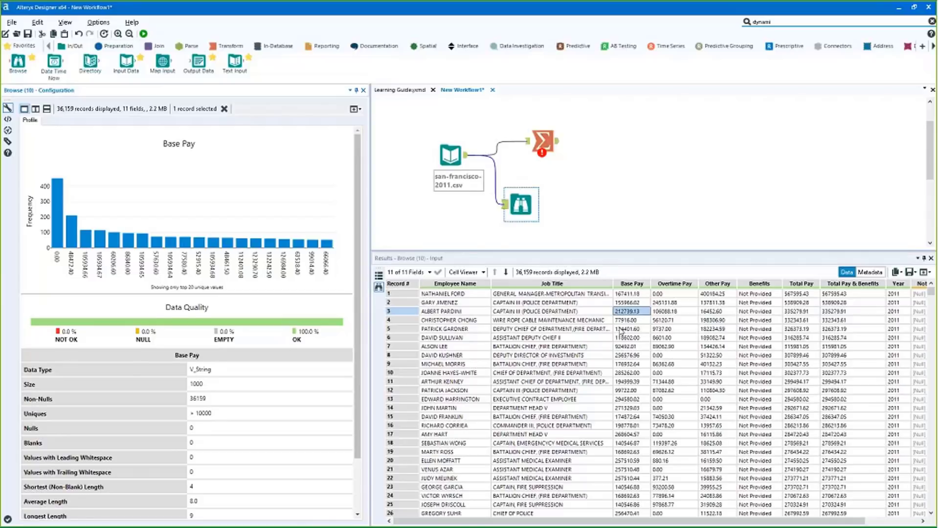
{"action": "left_click", "coordinate": [552, 320]}
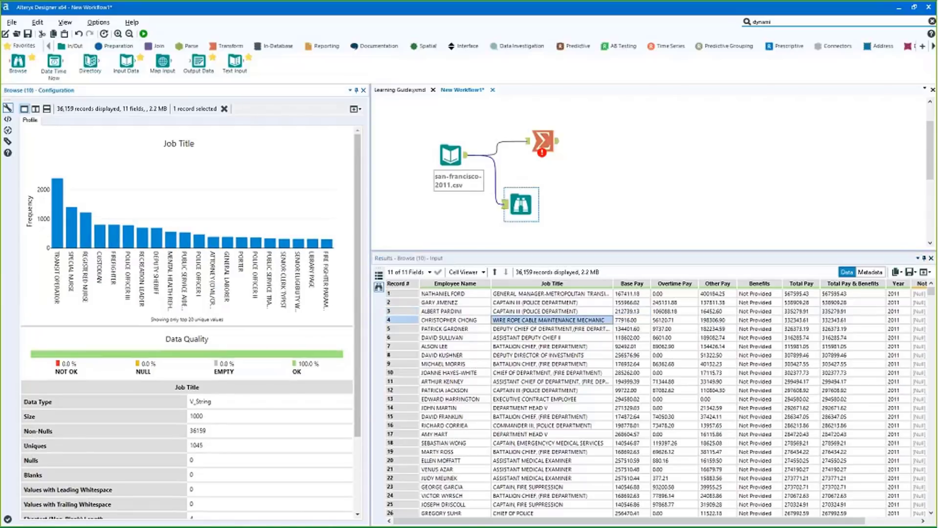
Spread the Browse and Summarize steps further apart on the canvas
{"action": "left_click_drag", "start_coordinate": [521, 207], "coordinate": [521, 215]}
{"action": "left_click_drag", "start_coordinate": [543, 143], "coordinate": [591, 136]}
{"action": "left_click_drag", "start_coordinate": [527, 211], "coordinate": [541, 232]}
{"action": "left_click_drag", "start_coordinate": [591, 136], "coordinate": [613, 145]}
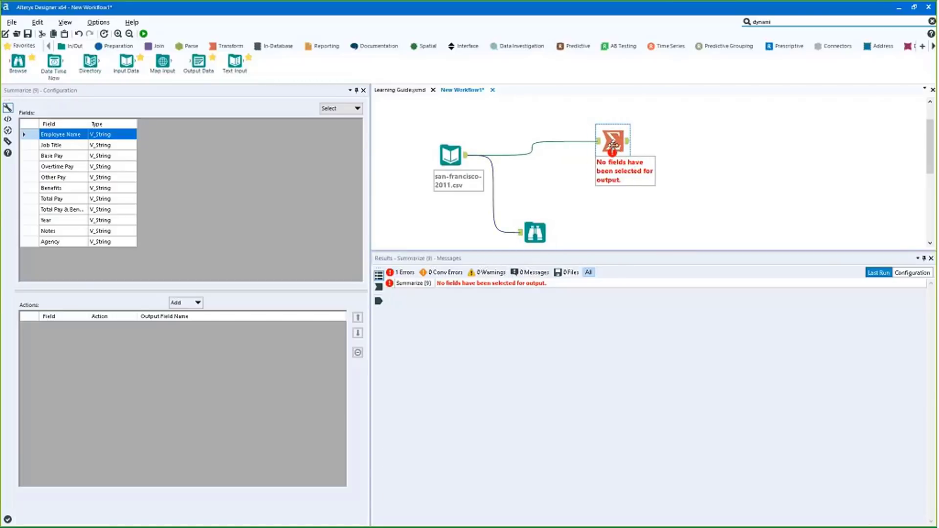
Insert Auto Field before Summarize, keeping Employee Name and every other field included
{"action": "left_click", "coordinate": [118, 46]}
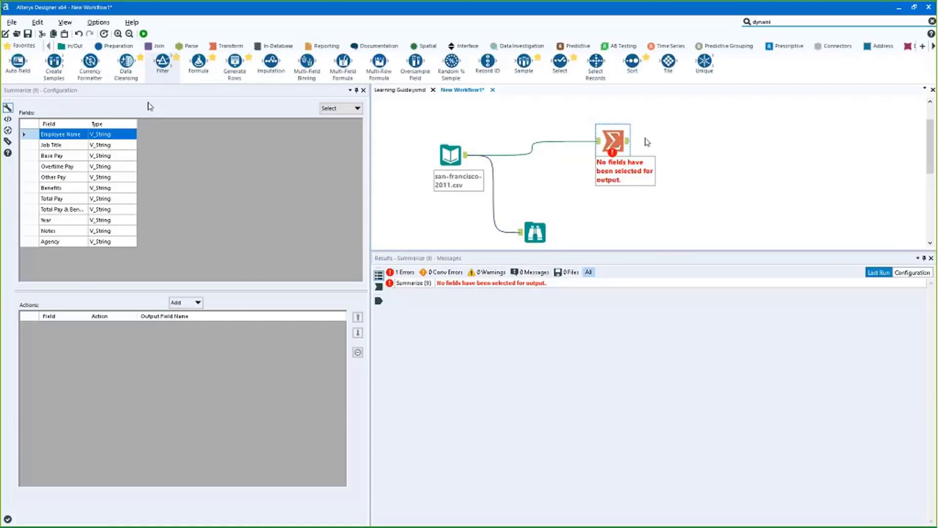
{"action": "left_click_drag", "start_coordinate": [18, 61], "coordinate": [512, 182]}
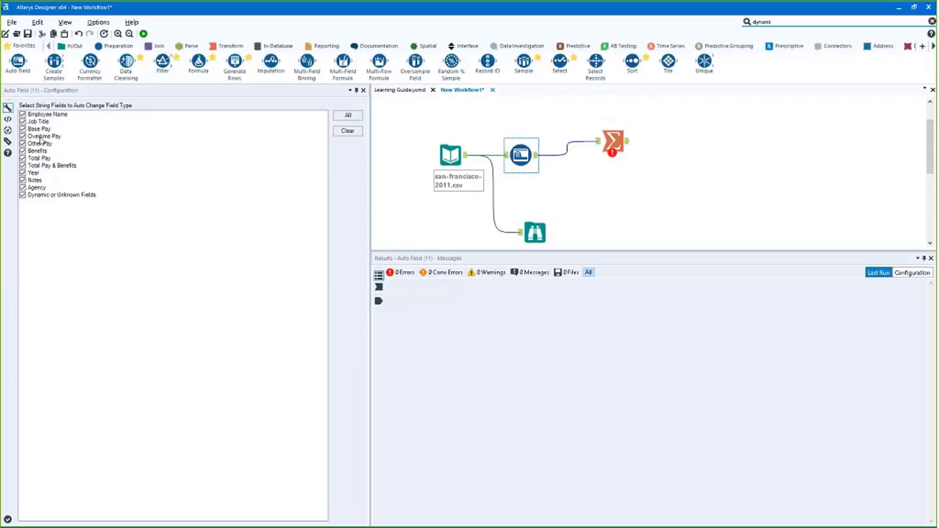
{"action": "left_click", "coordinate": [39, 129]}
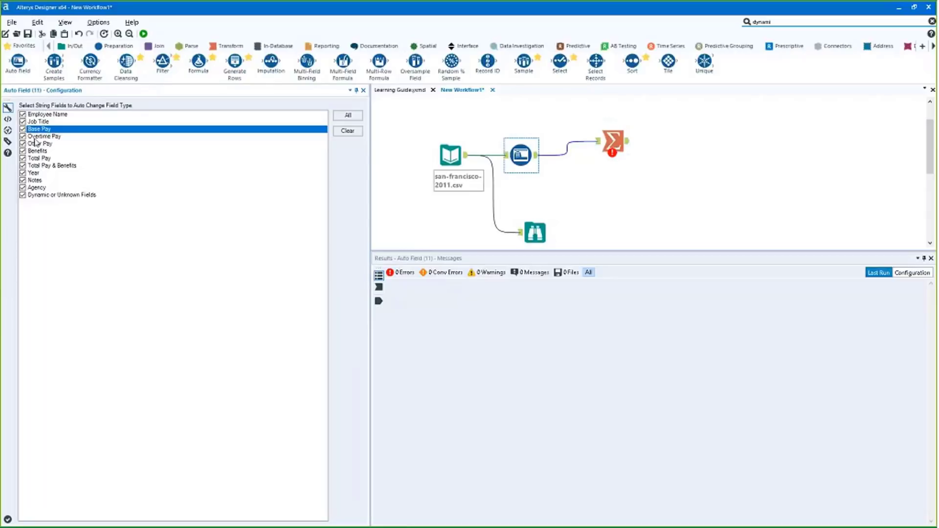
{"action": "left_click", "coordinate": [25, 114]}
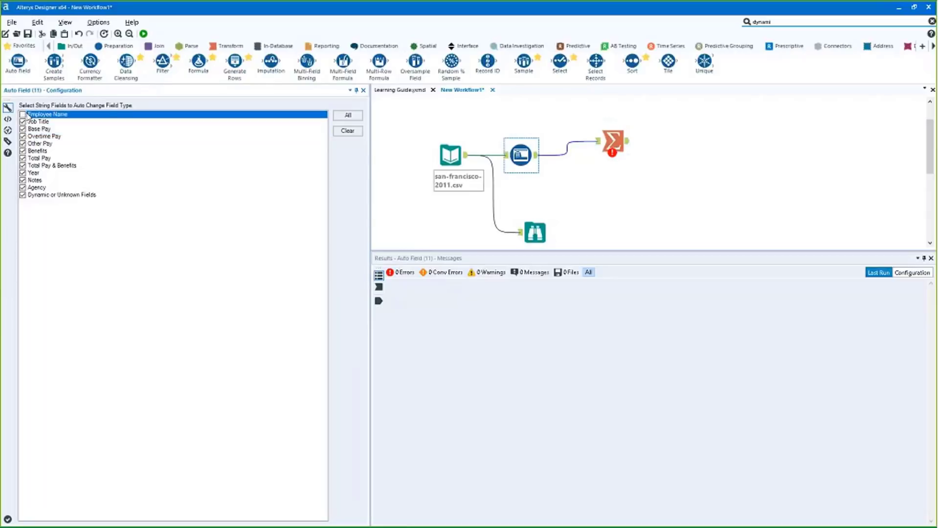
{"action": "left_click", "coordinate": [22, 115]}
Rerun and inspect Auto Field's types: Employee Name size 30, pay fields, Benefits as String
{"action": "left_click", "coordinate": [143, 34]}
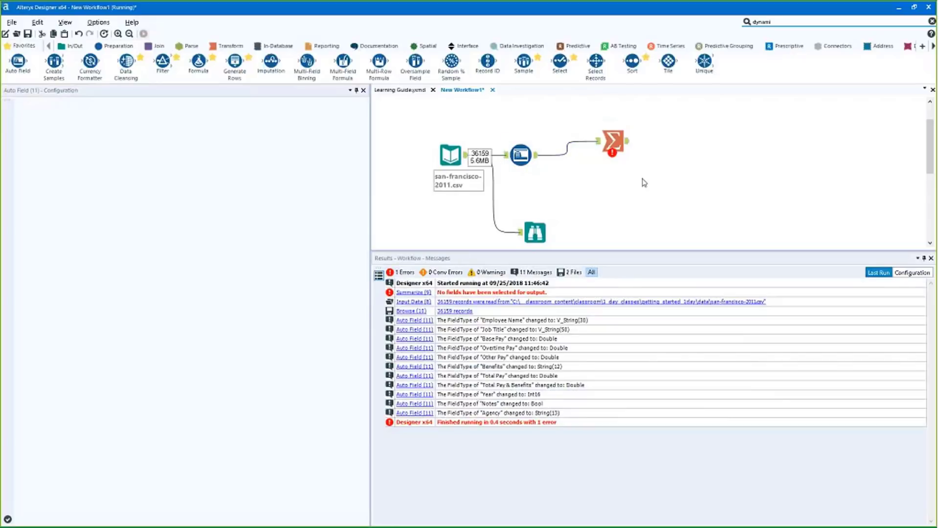
{"action": "left_click", "coordinate": [521, 155]}
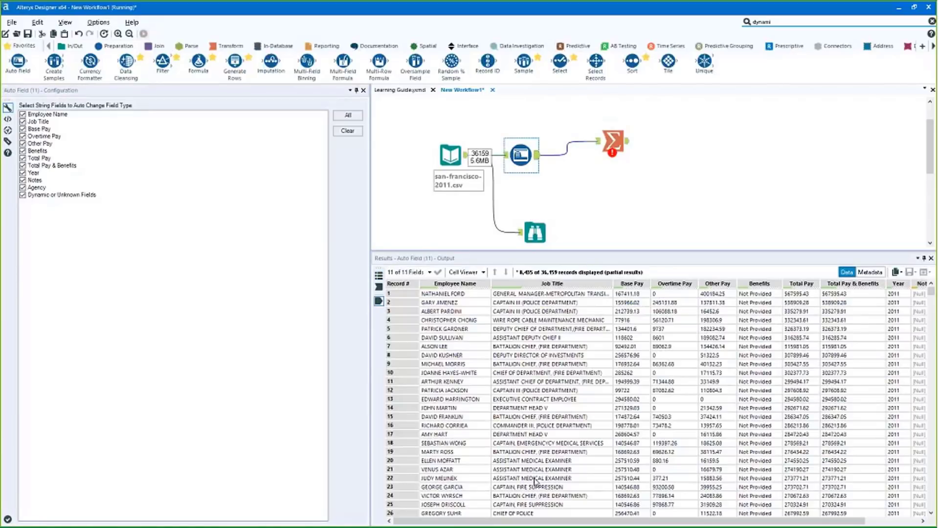
{"action": "left_click", "coordinate": [871, 272]}
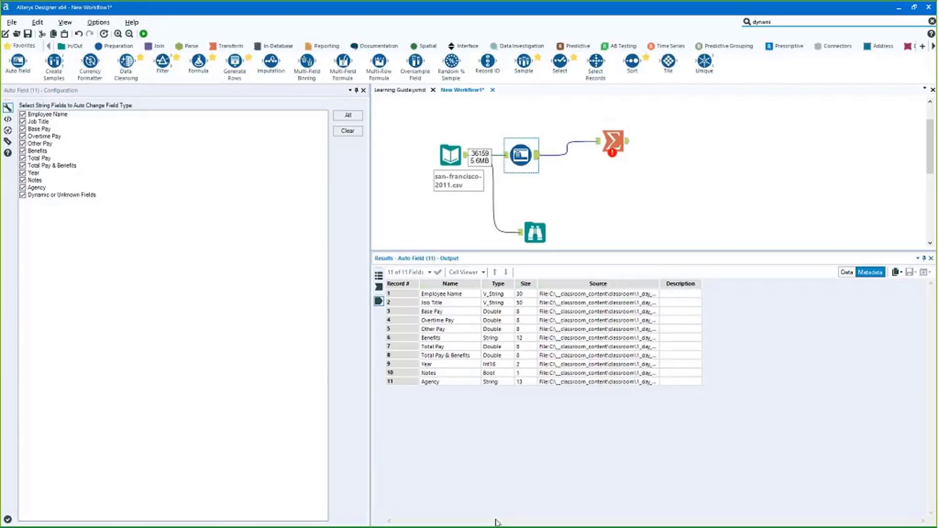
{"action": "left_click_drag", "start_coordinate": [497, 294], "coordinate": [450, 302]}
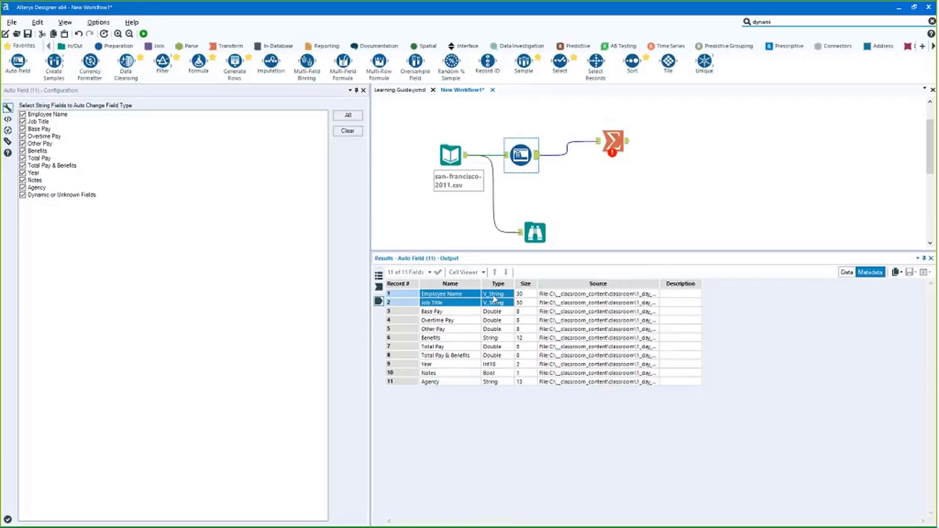
{"action": "left_click", "coordinate": [465, 296]}
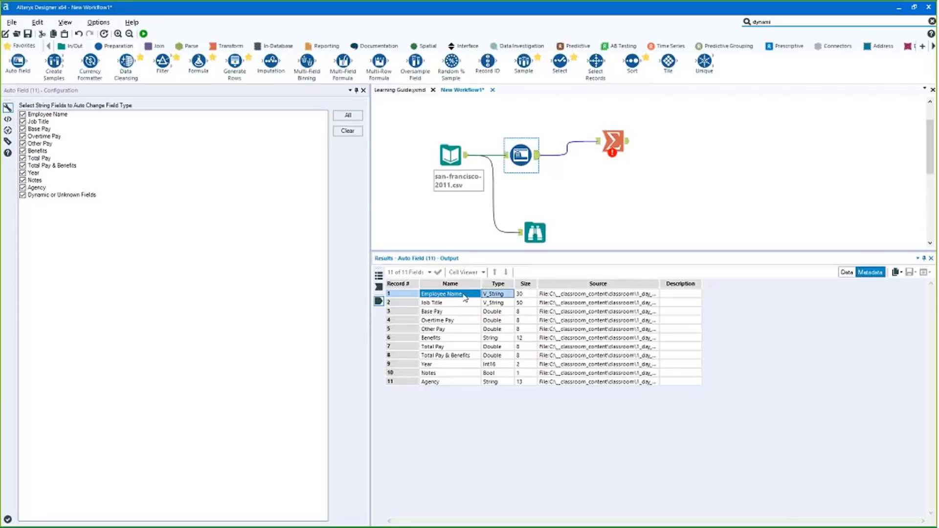
{"action": "key", "text": "Right"}
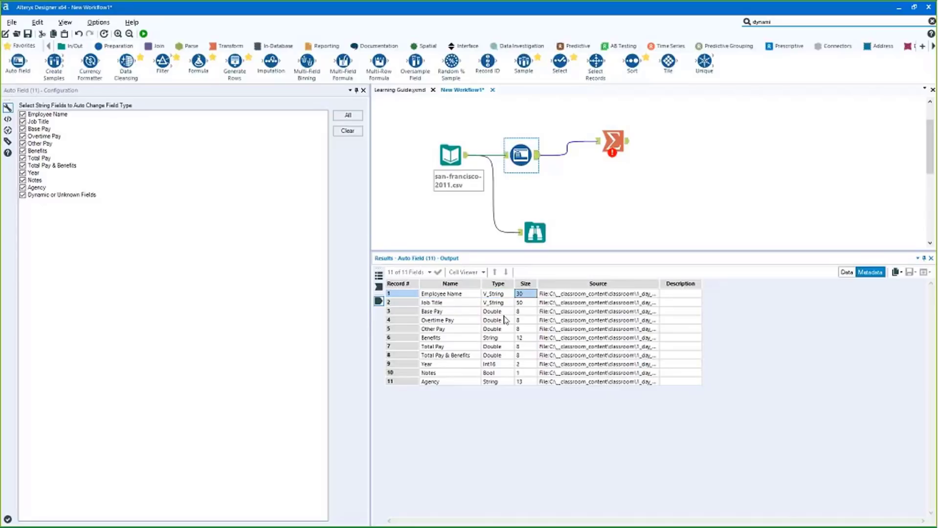
{"action": "left_click", "coordinate": [442, 303]}
{"action": "left_click_drag", "start_coordinate": [442, 303], "coordinate": [499, 305]}
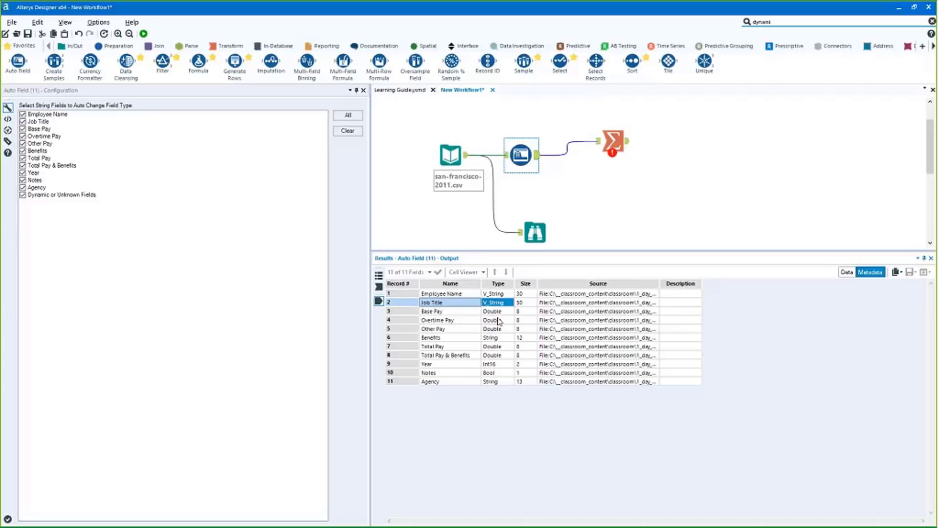
{"action": "left_click_drag", "start_coordinate": [430, 311], "coordinate": [487, 337]}
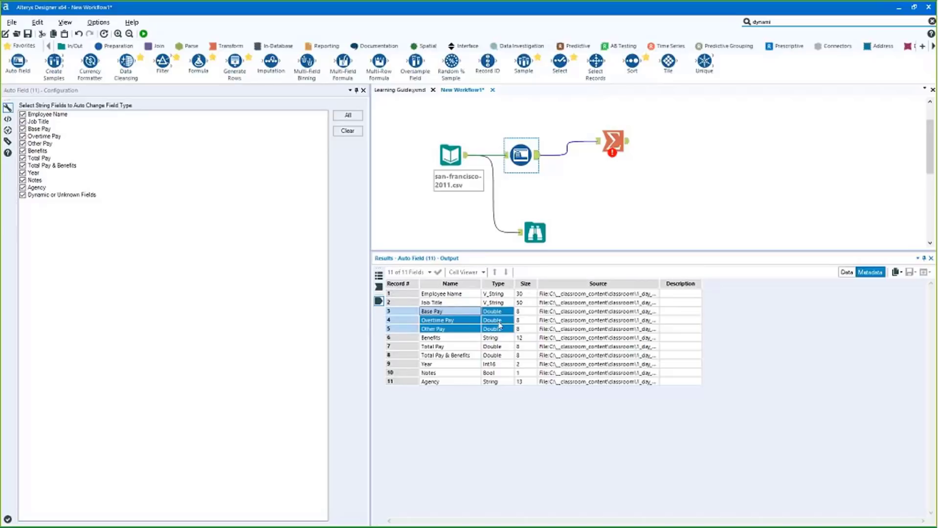
{"action": "left_click", "coordinate": [500, 337]}
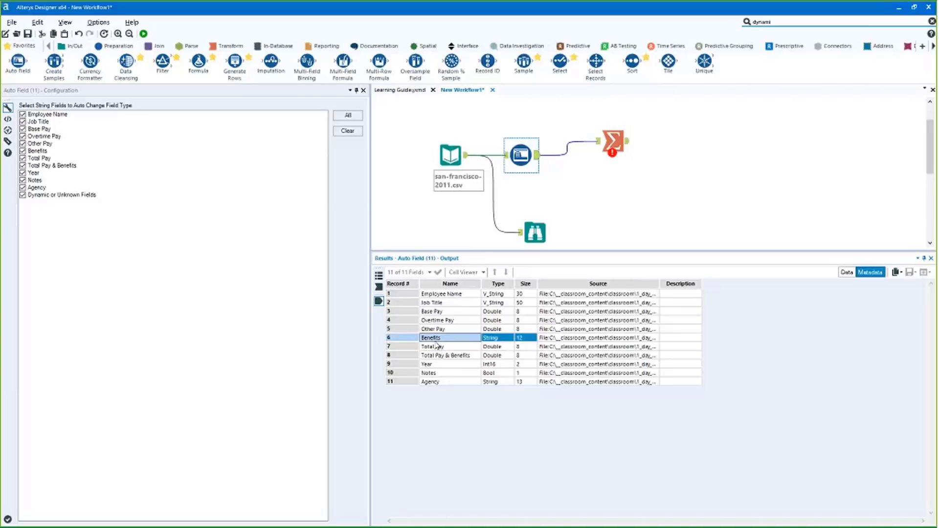
{"action": "left_click", "coordinate": [491, 337]}
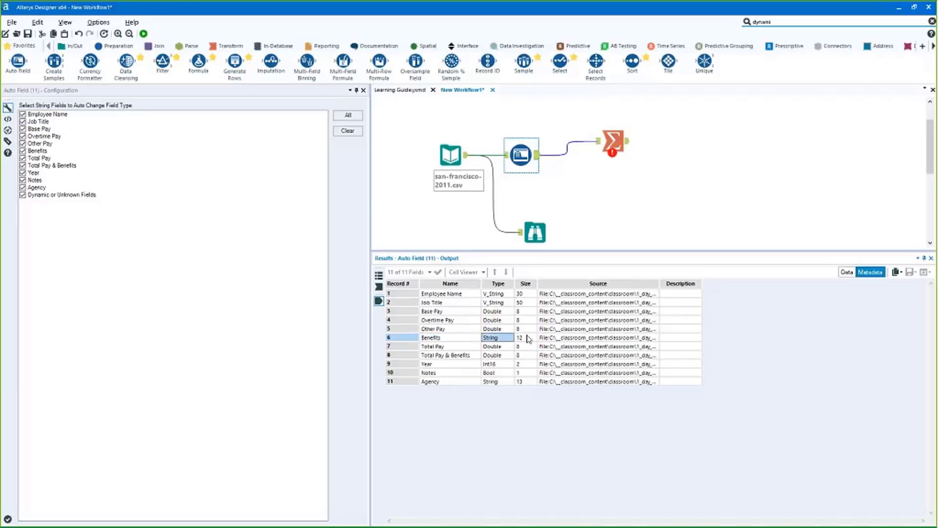
Check the Benefits values in Auto Field's output records
{"action": "left_click", "coordinate": [846, 273]}
{"action": "left_click_drag", "start_coordinate": [755, 293], "coordinate": [758, 496]}
{"action": "scroll", "coordinate": [765, 427], "scroll_direction": "down", "scroll_amount": 20}
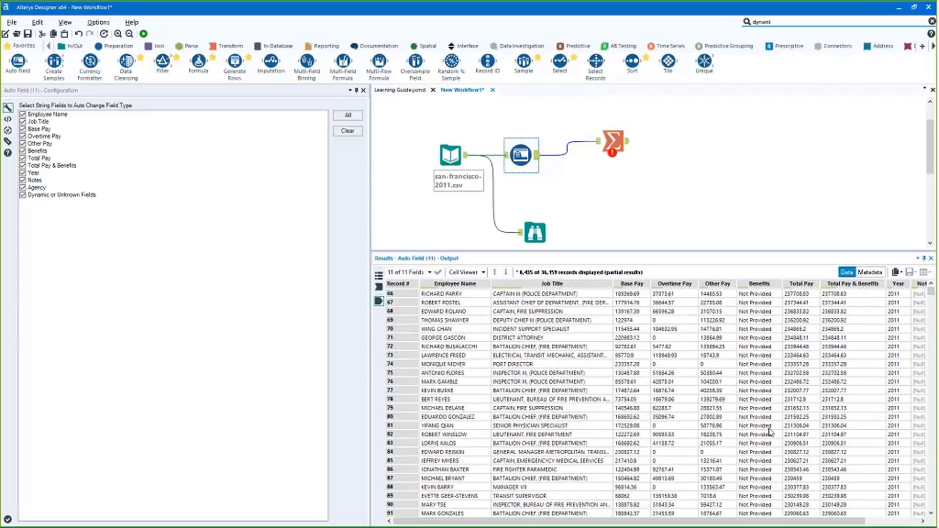
{"action": "scroll", "coordinate": [767, 457], "scroll_direction": "down", "scroll_amount": 20}
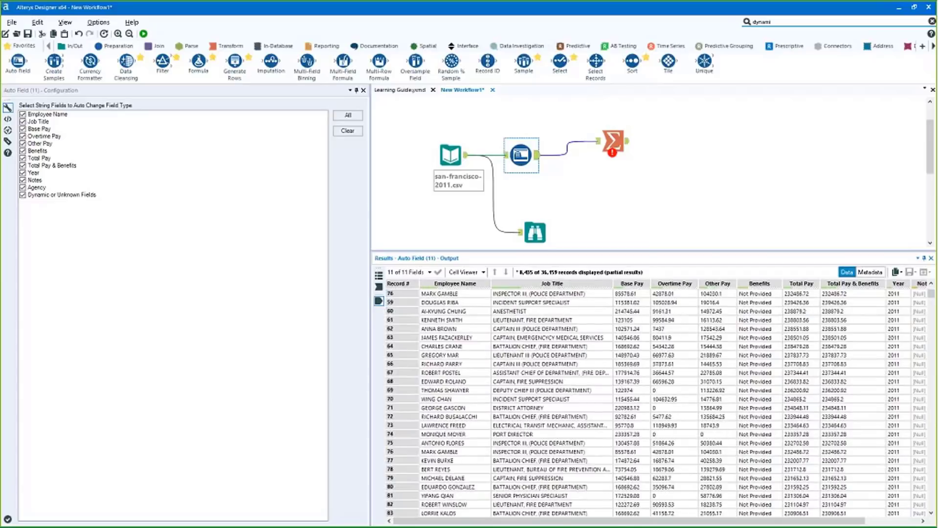
Review the Year Int16 and Notes Bool (size 1) types in the metadata
{"action": "left_click", "coordinate": [870, 272]}
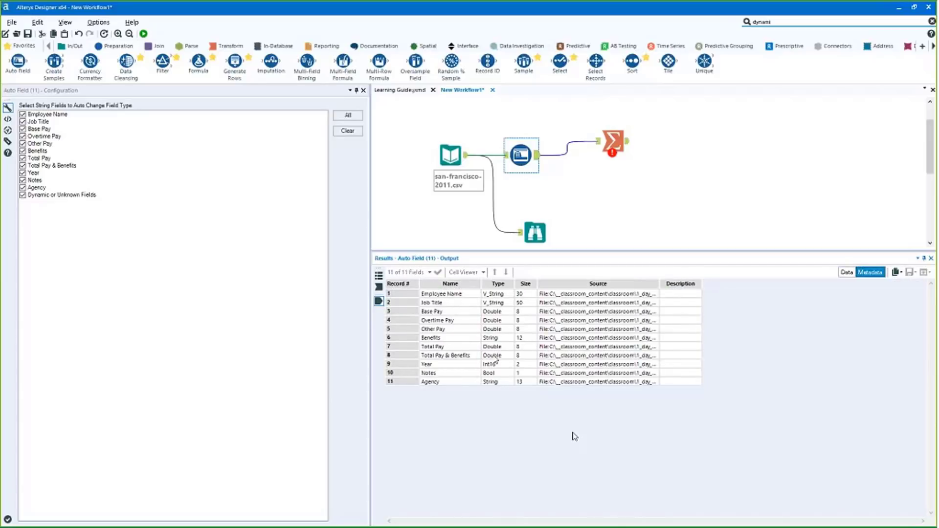
{"action": "left_click_drag", "start_coordinate": [497, 364], "coordinate": [497, 373]}
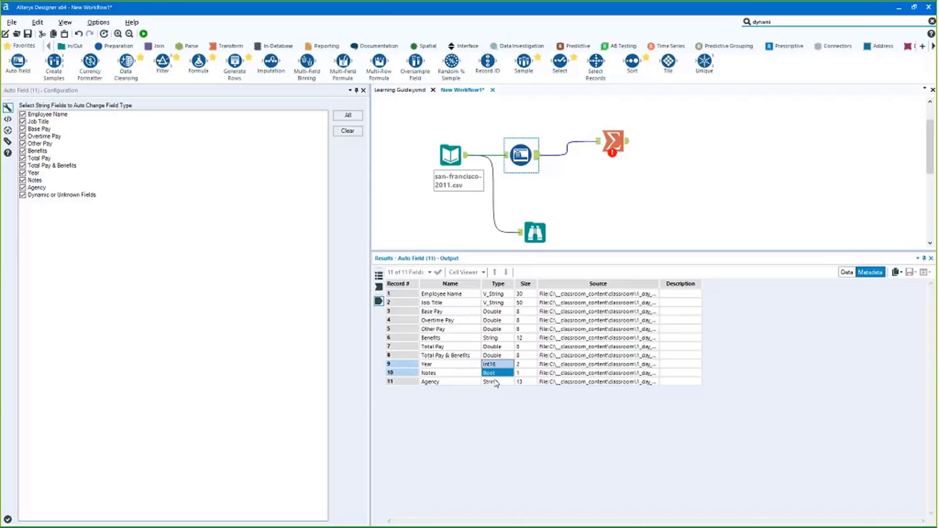
{"action": "left_click", "coordinate": [496, 373]}
{"action": "left_click_drag", "start_coordinate": [492, 338], "coordinate": [492, 371]}
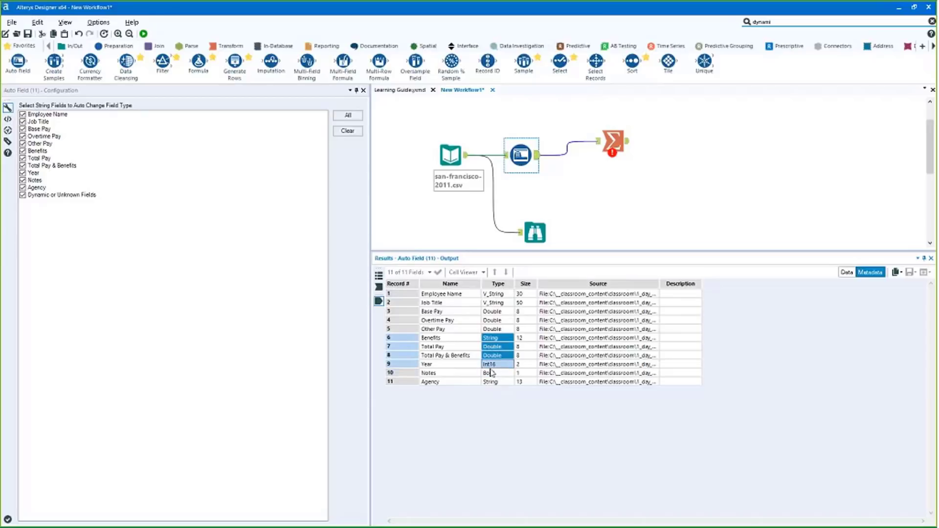
{"action": "left_click_drag", "start_coordinate": [490, 373], "coordinate": [499, 381]}
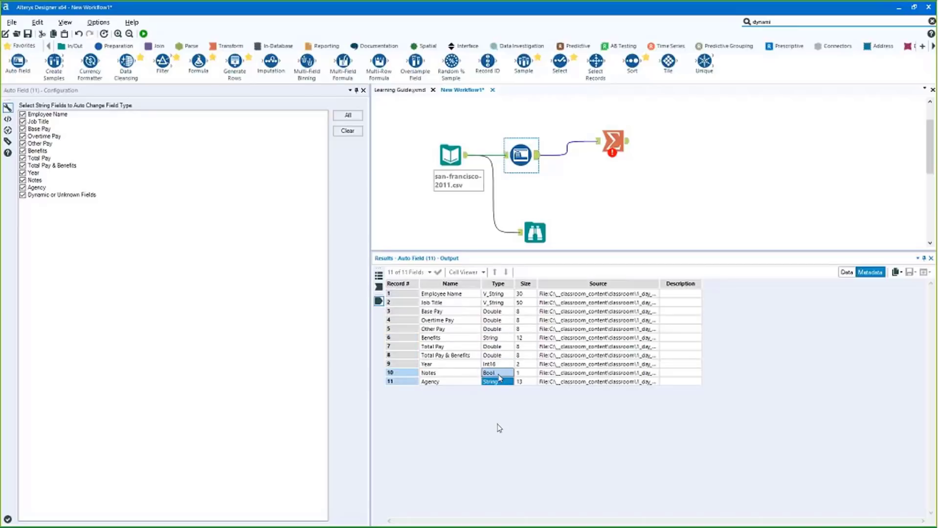
{"action": "left_click", "coordinate": [498, 375]}
{"action": "left_click", "coordinate": [521, 374]}
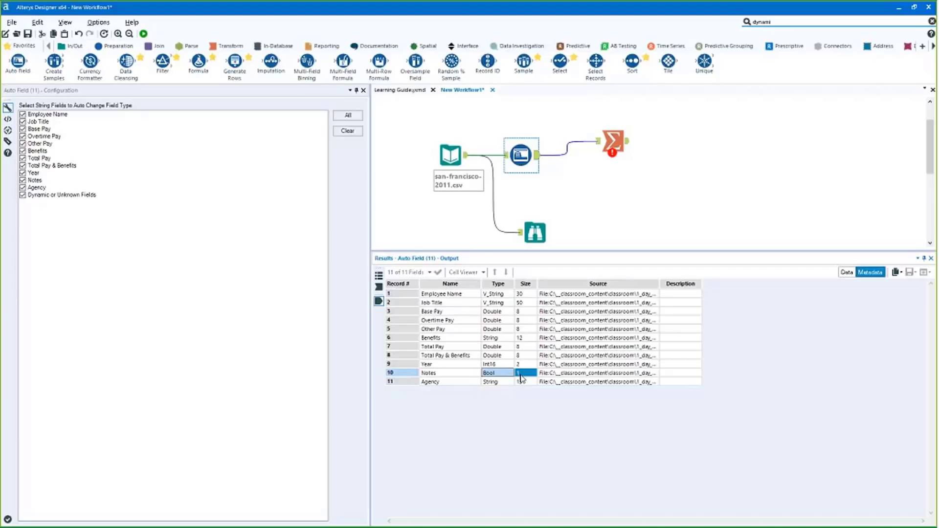
Return to Auto Field's output records and clear the cell selection
{"action": "left_click", "coordinate": [846, 273]}
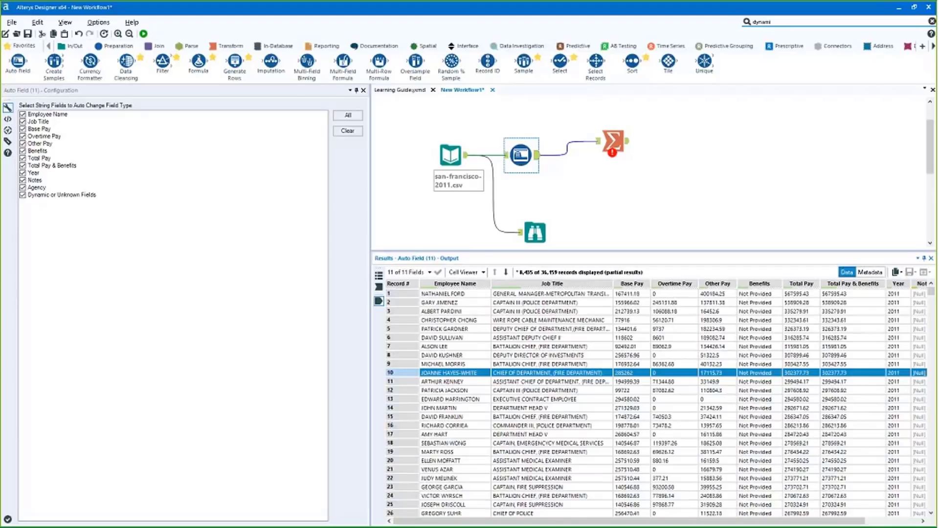
{"action": "left_click_drag", "start_coordinate": [685, 521], "coordinate": [739, 522]}
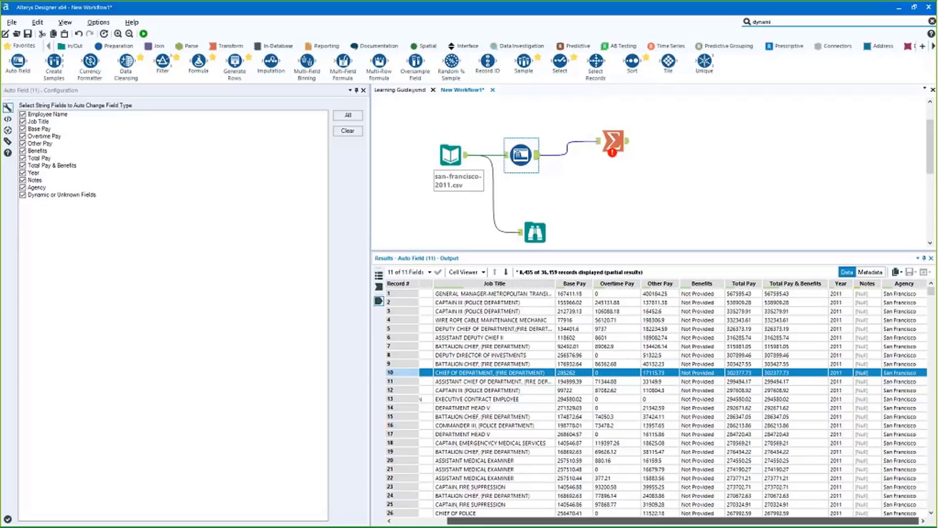
{"action": "scroll", "coordinate": [870, 482], "scroll_direction": "down", "scroll_amount": 20}
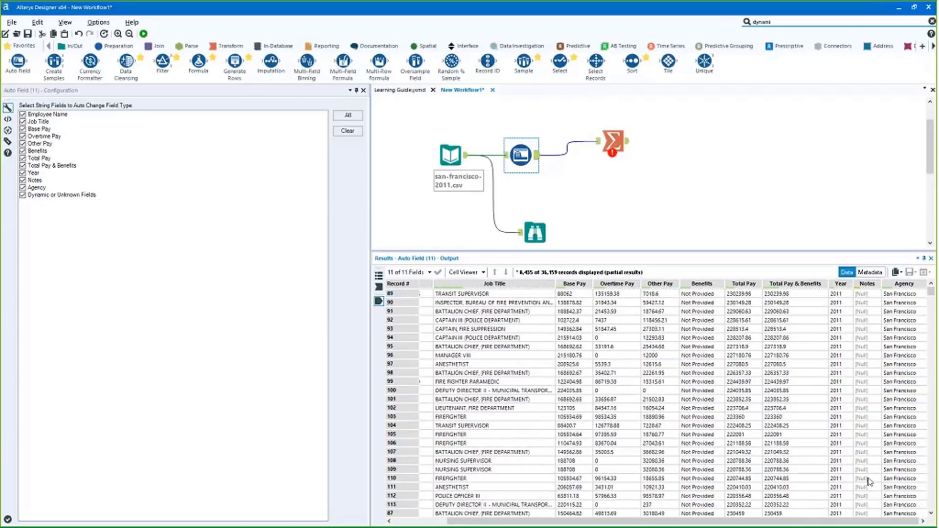
{"action": "left_click_drag", "start_coordinate": [869, 481], "coordinate": [839, 321]}
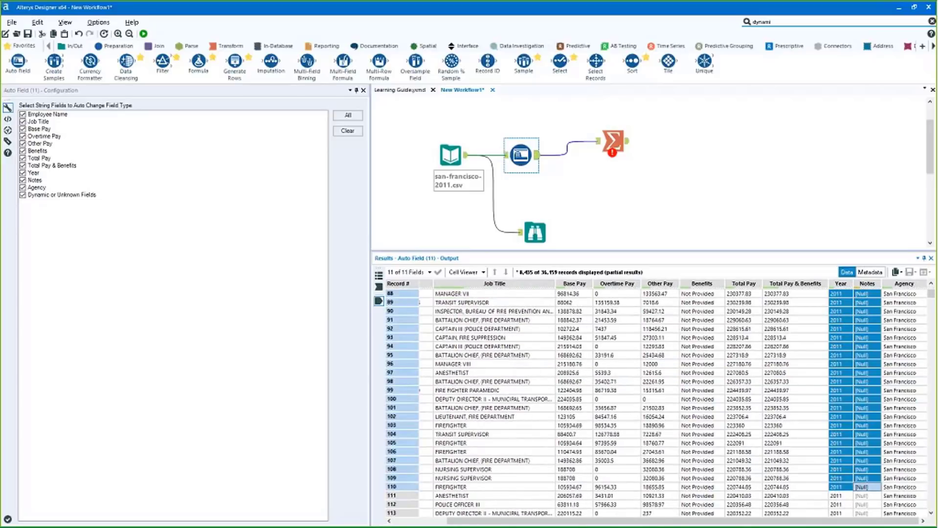
{"action": "left_click", "coordinate": [538, 157]}
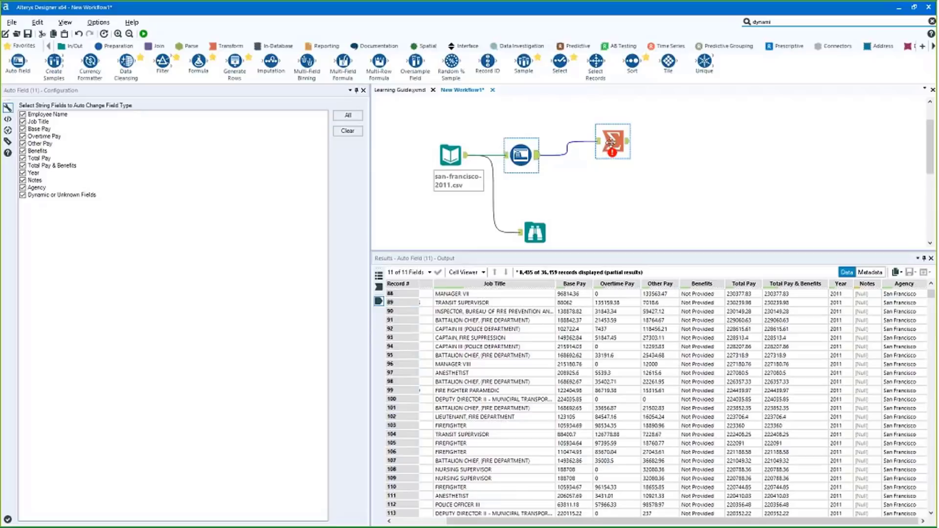
Have Summarize compute the Sum of Base Pay and run the workflow
{"action": "left_click_drag", "start_coordinate": [609, 142], "coordinate": [569, 153]}
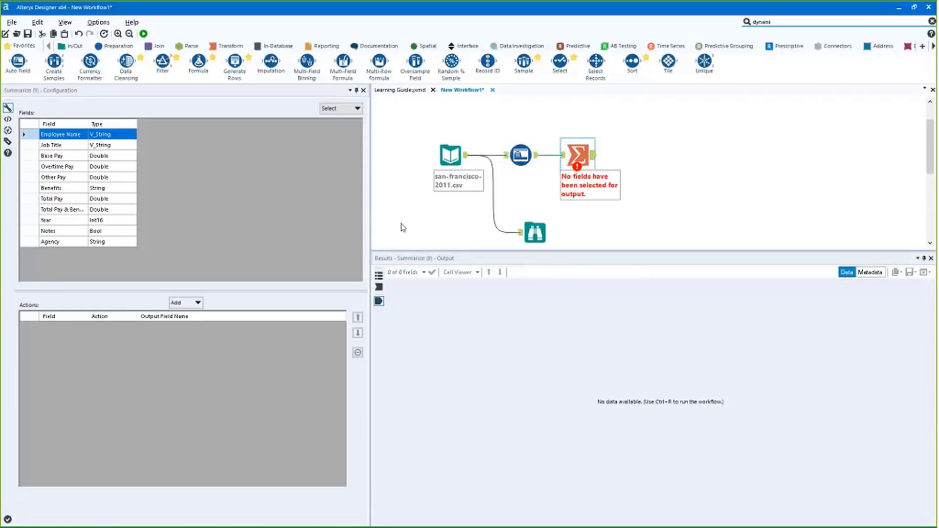
{"action": "left_click", "coordinate": [52, 156]}
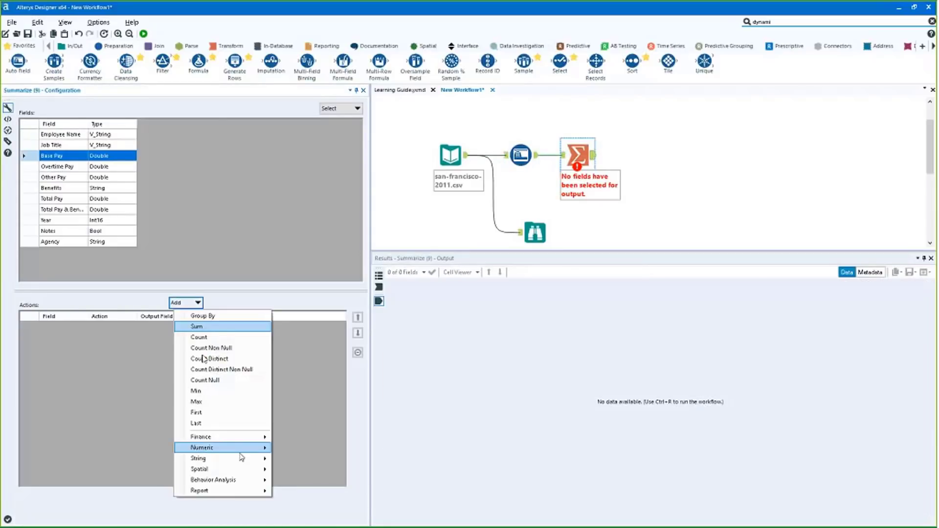
{"action": "mouse_move", "coordinate": [240, 452]}
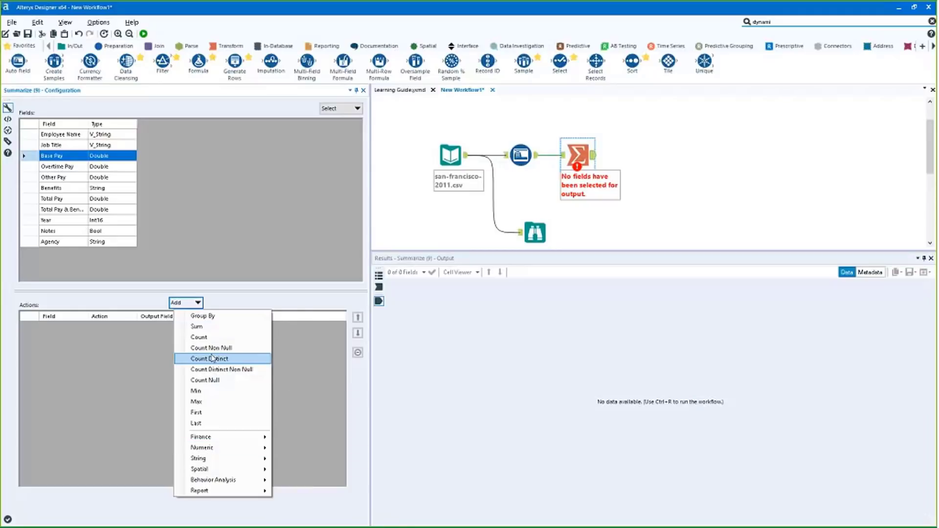
{"action": "left_click", "coordinate": [196, 326]}
{"action": "key", "text": "ctrl+r"}
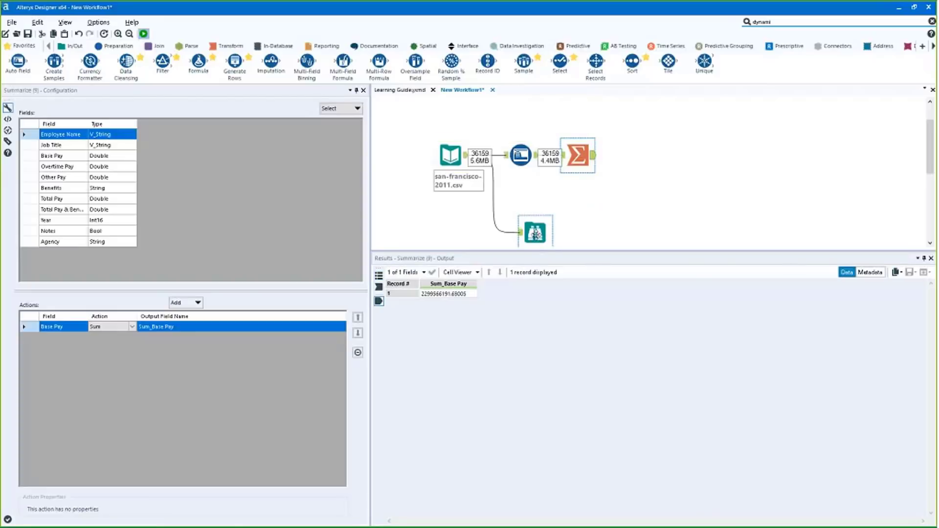
Rewire Browse to take Auto Field's output instead of the input, then rerun
{"action": "left_click", "coordinate": [609, 231]}
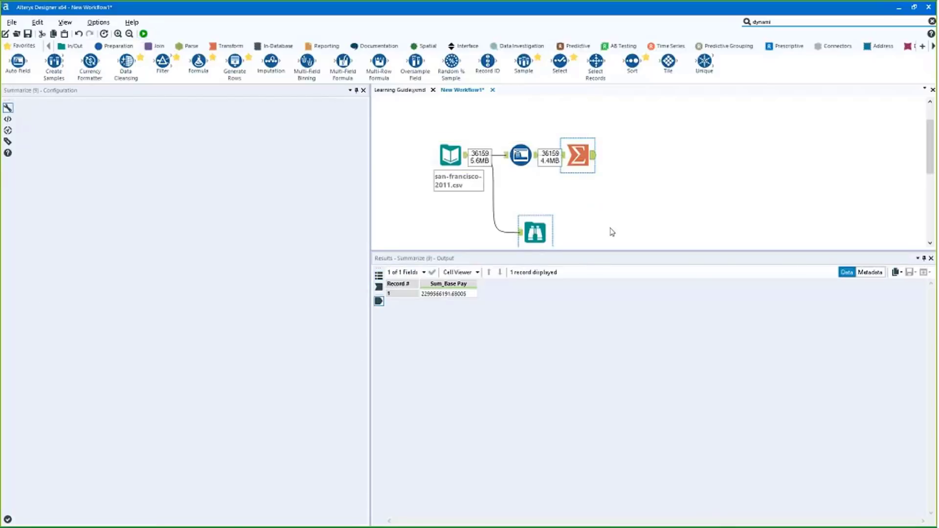
{"action": "left_click_drag", "start_coordinate": [535, 232], "coordinate": [626, 205]}
{"action": "left_click", "coordinate": [553, 166]}
{"action": "key", "text": "Delete"}
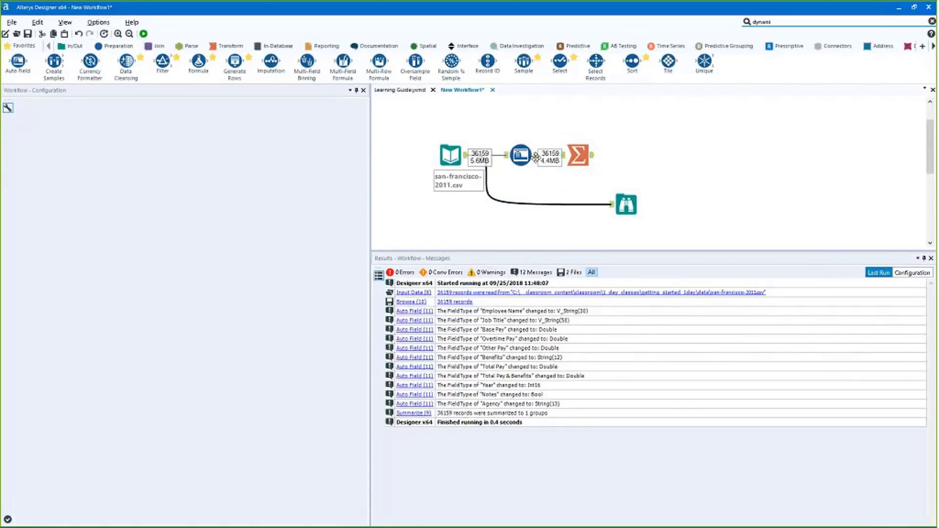
{"action": "left_click_drag", "start_coordinate": [538, 157], "coordinate": [611, 204]}
{"action": "key", "text": "ctrl+r"}
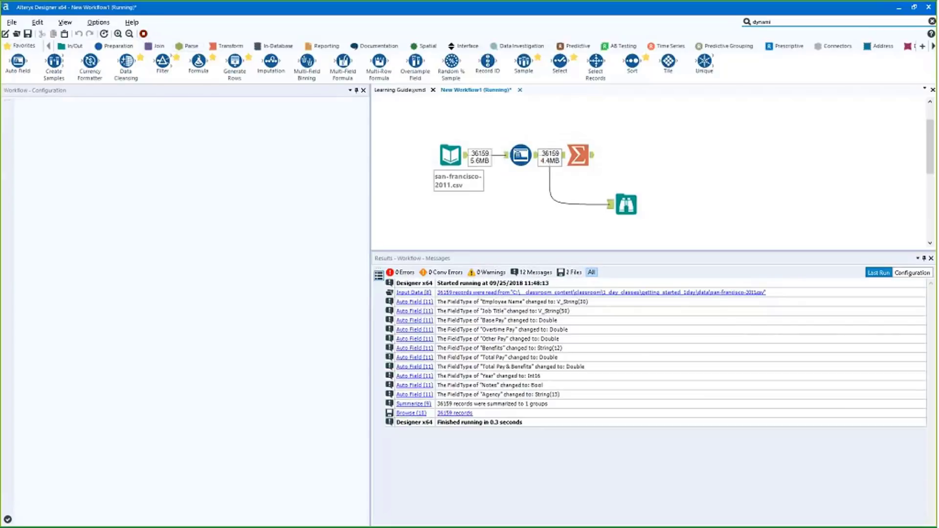
{"action": "left_click", "coordinate": [626, 205]}
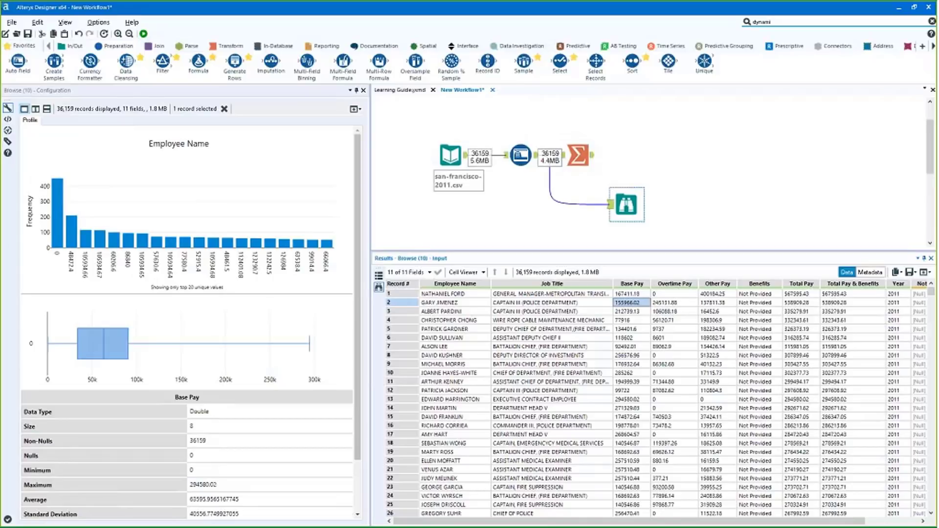
Zoom the Base Pay box plot to about 41k–127k, then insert a Select step before Browse
{"action": "left_click", "coordinate": [532, 157]}
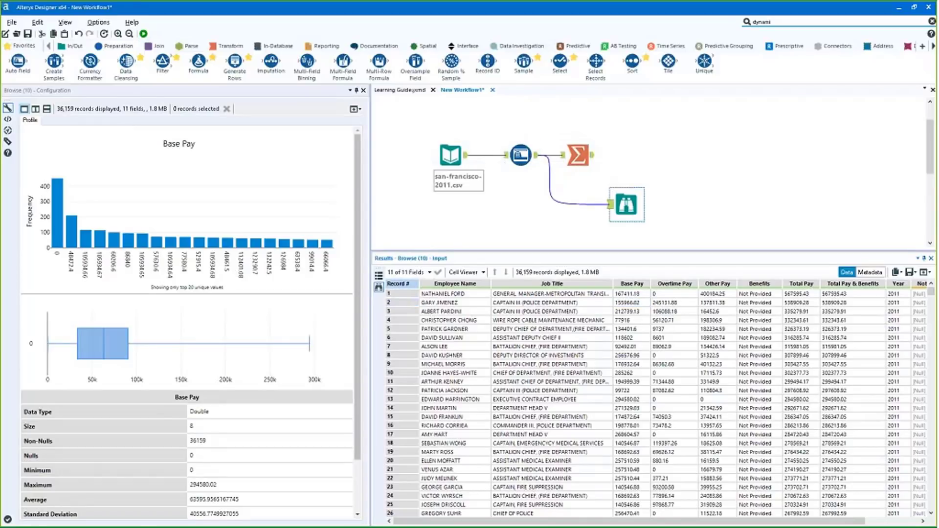
{"action": "scroll", "coordinate": [296, 457], "scroll_direction": "down", "scroll_amount": 2}
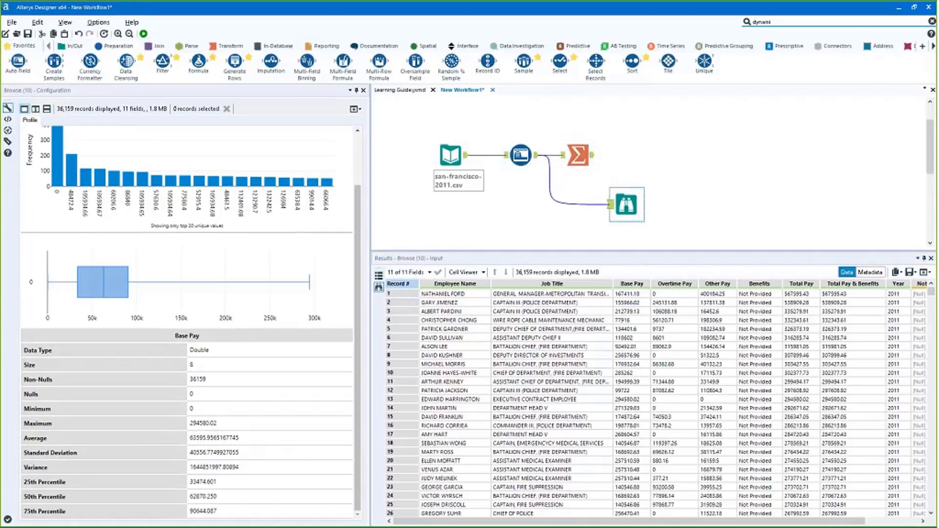
{"action": "left_click", "coordinate": [200, 411]}
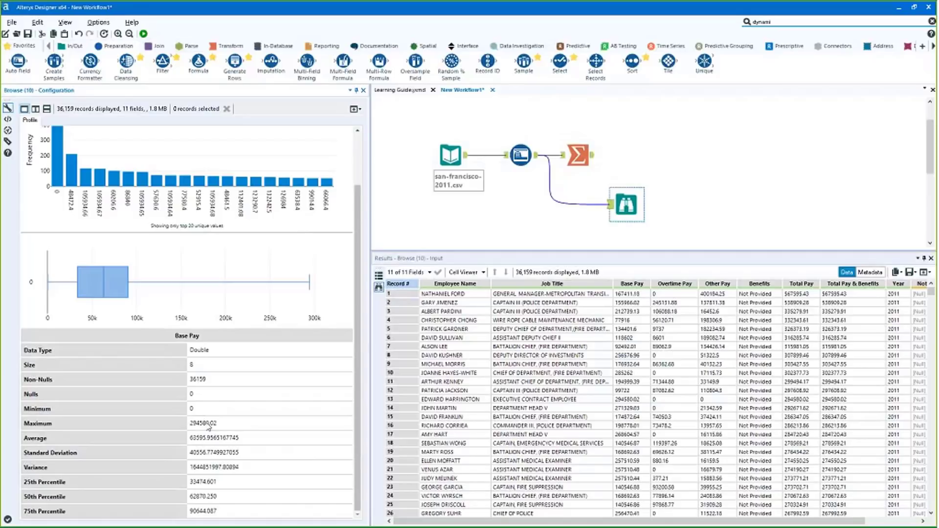
{"action": "scroll", "coordinate": [220, 481], "scroll_direction": "up", "scroll_amount": 1}
{"action": "scroll", "coordinate": [220, 481], "scroll_direction": "up", "scroll_amount": 1}
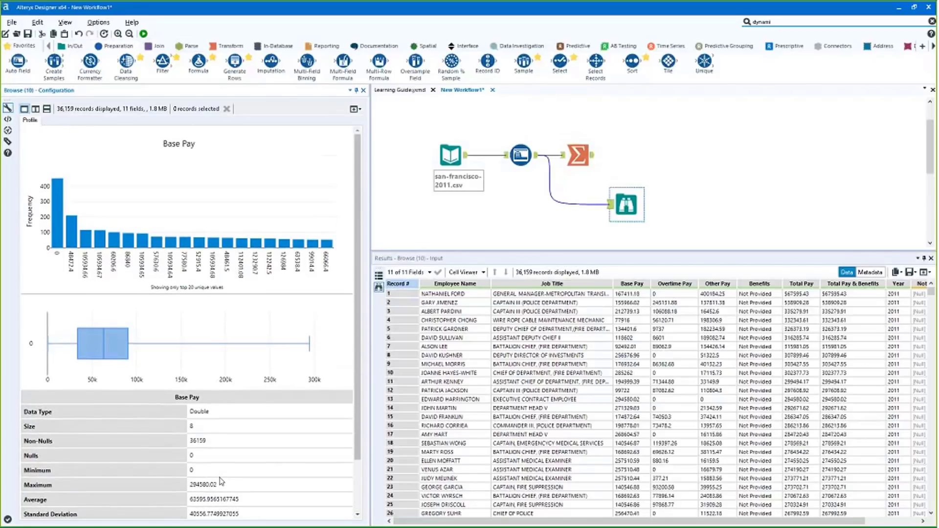
{"action": "mouse_move", "coordinate": [74, 346]}
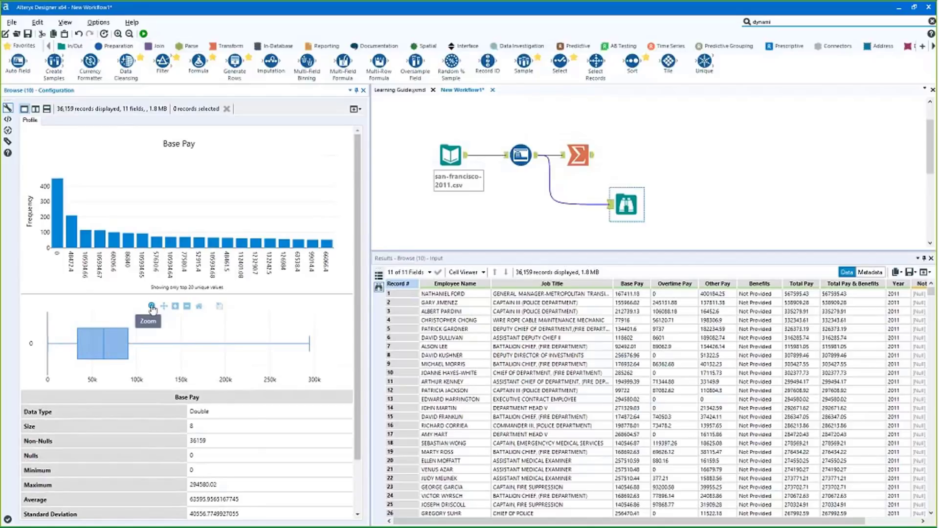
{"action": "left_click_drag", "start_coordinate": [161, 359], "coordinate": [84, 317]}
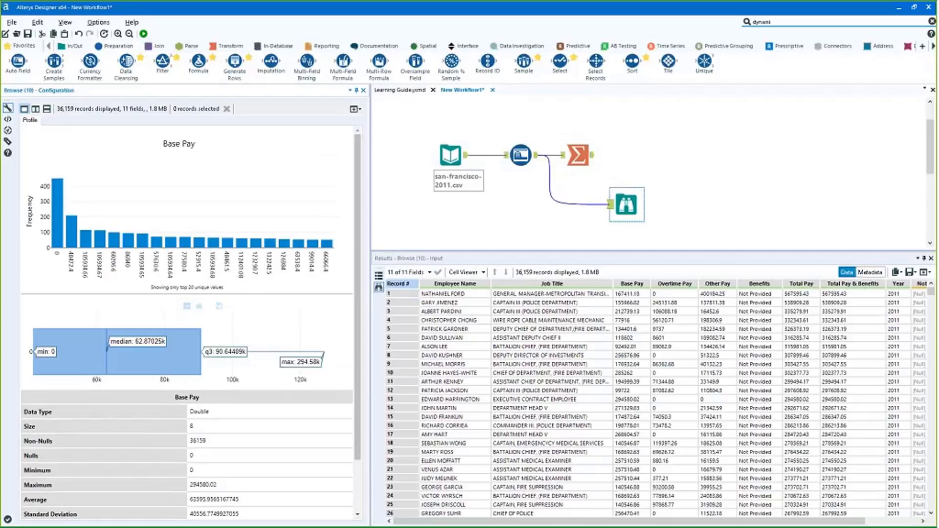
{"action": "left_click_drag", "start_coordinate": [626, 204], "coordinate": [591, 205]}
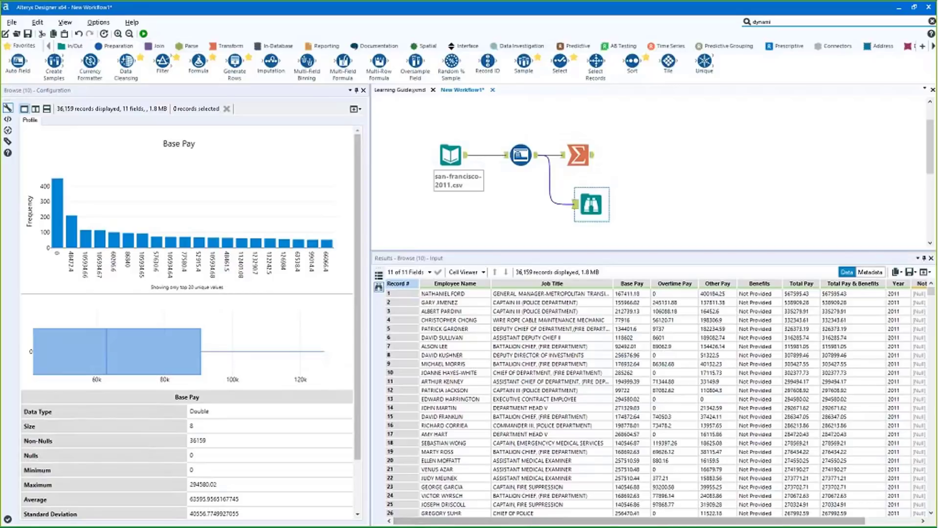
{"action": "left_click_drag", "start_coordinate": [560, 61], "coordinate": [562, 197]}
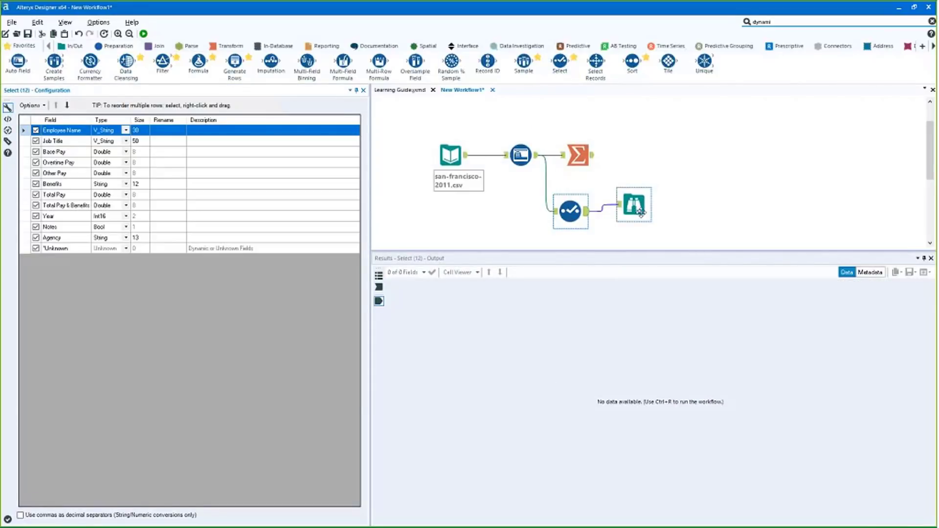
Change Benefits to V_String in the Select step and bring up the field-list Options menu
{"action": "left_click_drag", "start_coordinate": [641, 212], "coordinate": [668, 219]}
{"action": "left_click", "coordinate": [573, 213]}
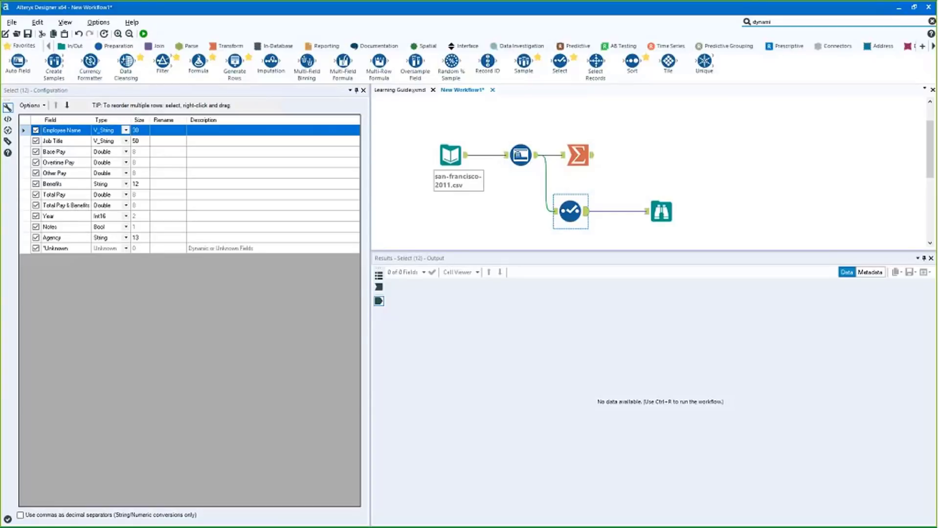
{"action": "left_click", "coordinate": [126, 184]}
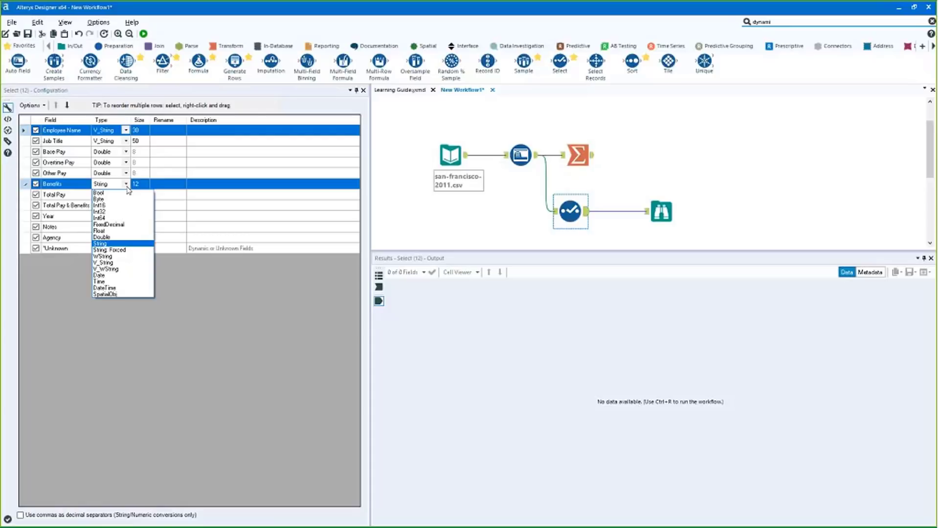
{"action": "key", "text": "Down"}
{"action": "key", "text": "Down"}
{"action": "key", "text": "Down"}
{"action": "key", "text": "Return"}
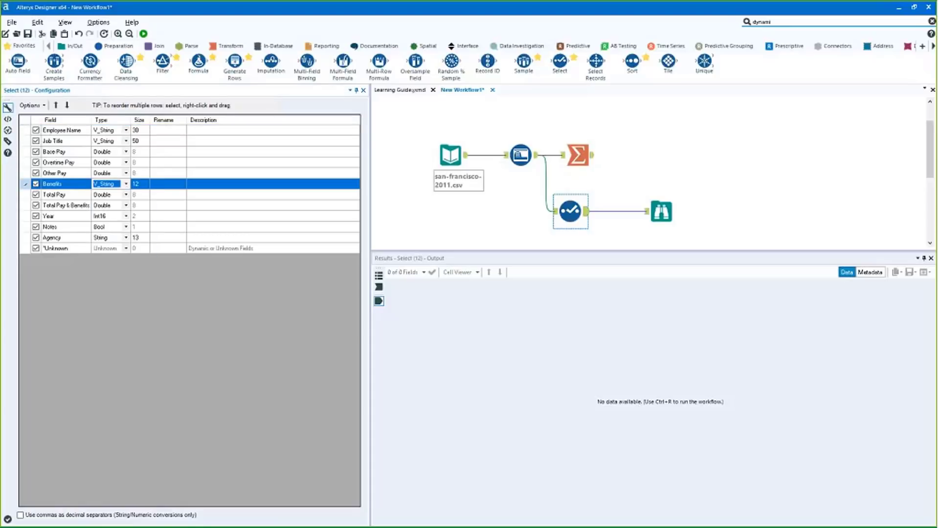
{"action": "left_click", "coordinate": [168, 173]}
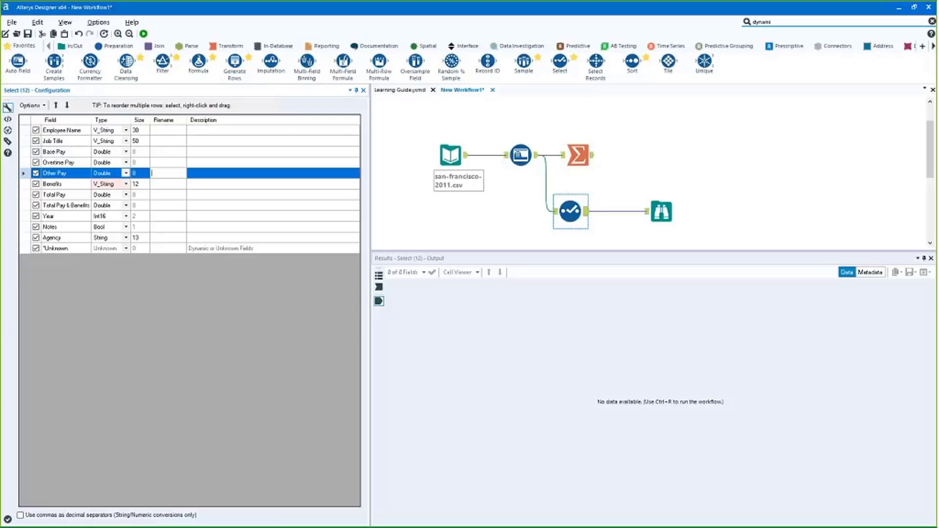
{"action": "left_click", "coordinate": [31, 105]}
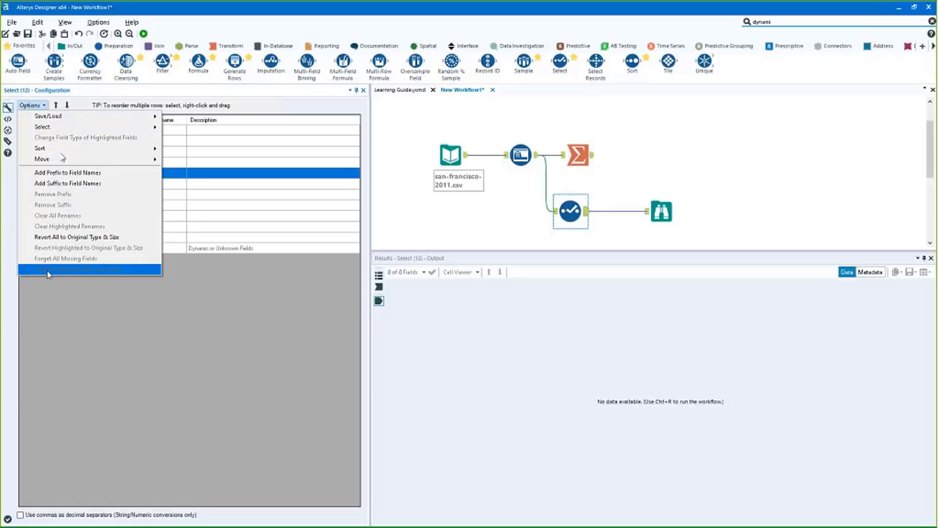
Move Overtime Pay to second place and Total Pay below Year in the Select list
{"action": "mouse_move", "coordinate": [72, 156]}
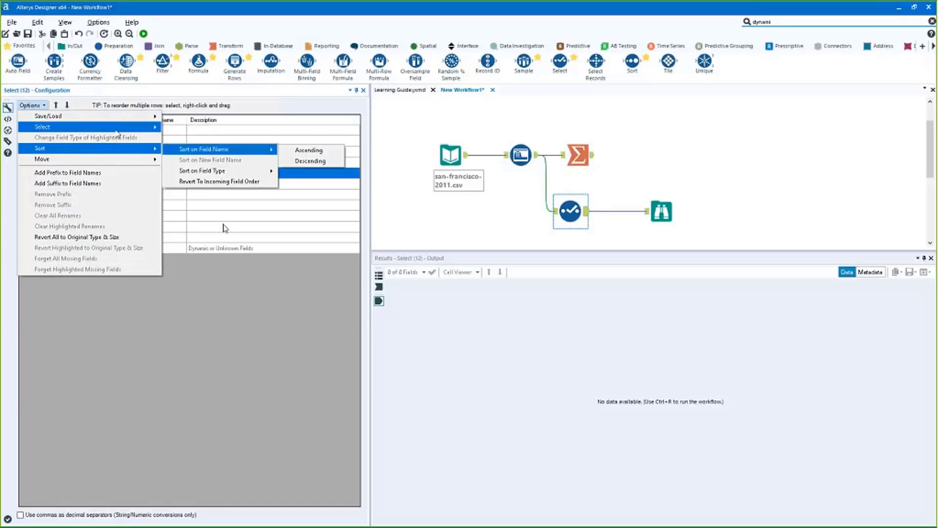
{"action": "left_click", "coordinate": [295, 397]}
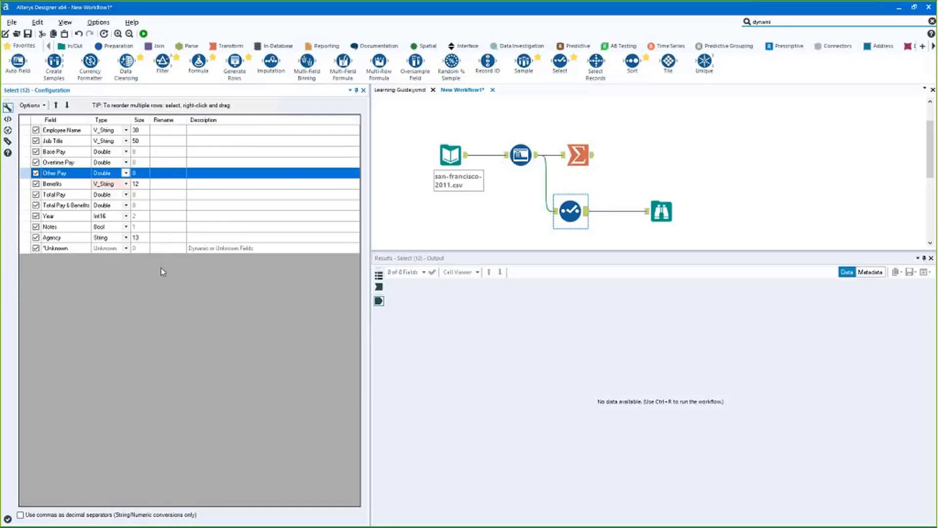
{"action": "key", "text": "Up"}
{"action": "left_click_drag", "start_coordinate": [65, 163], "coordinate": [68, 142]}
{"action": "left_click_drag", "start_coordinate": [62, 226], "coordinate": [62, 225]}
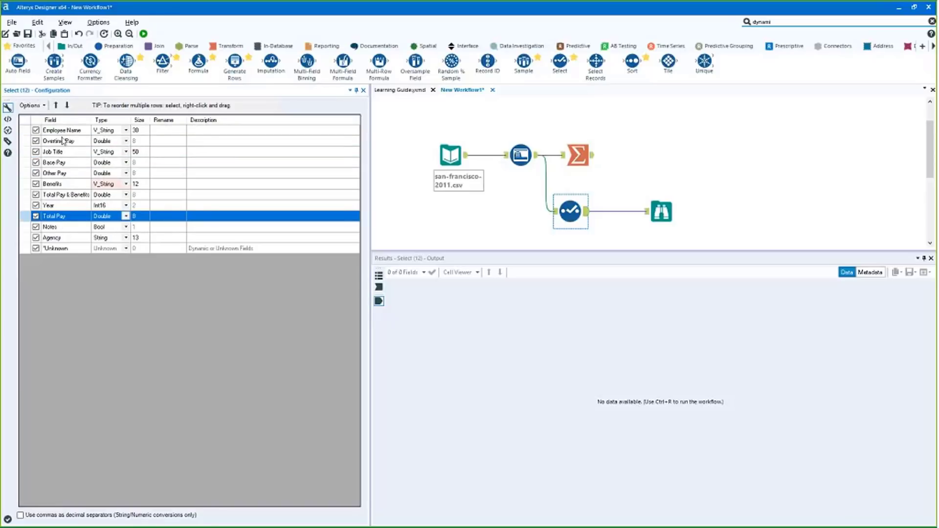
Sort the Select fields alphabetically by name, then move Benefits below Job Title and Year higher
{"action": "left_click", "coordinate": [31, 105]}
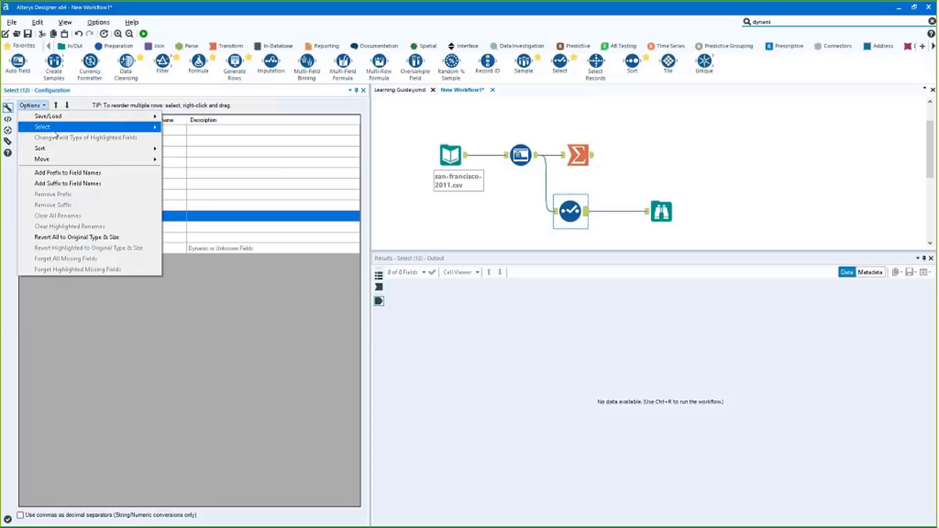
{"action": "mouse_move", "coordinate": [142, 148]}
{"action": "left_click", "coordinate": [299, 150]}
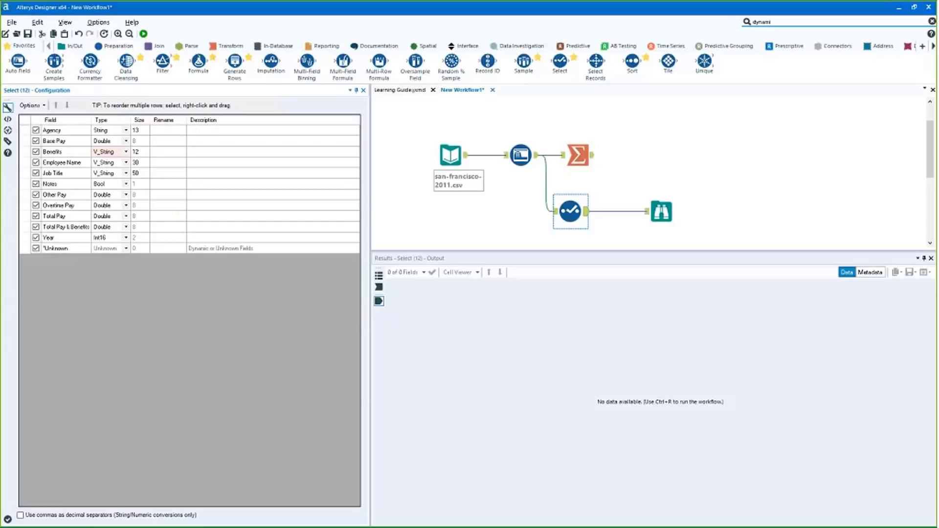
{"action": "left_click_drag", "start_coordinate": [52, 152], "coordinate": [59, 163]}
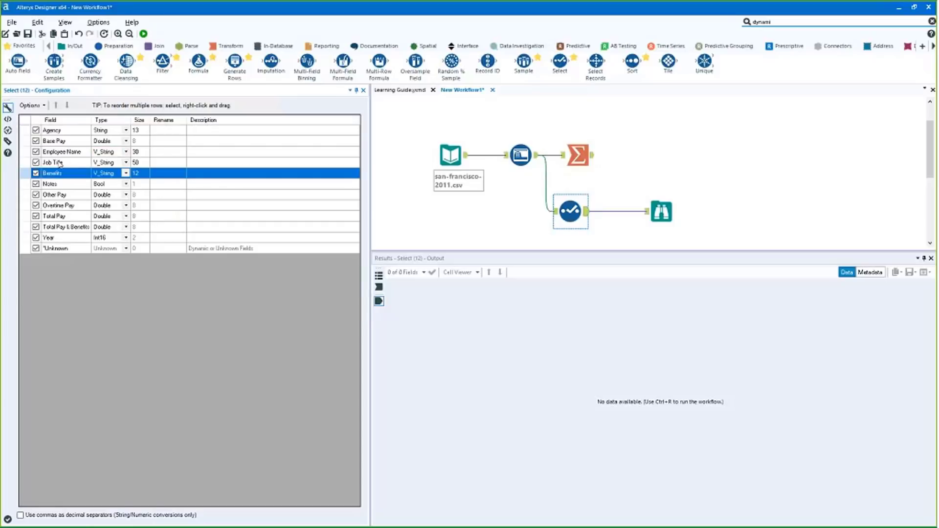
{"action": "left_click_drag", "start_coordinate": [54, 237], "coordinate": [58, 152]}
{"action": "left_click", "coordinate": [58, 216], "text": "ctrl"}
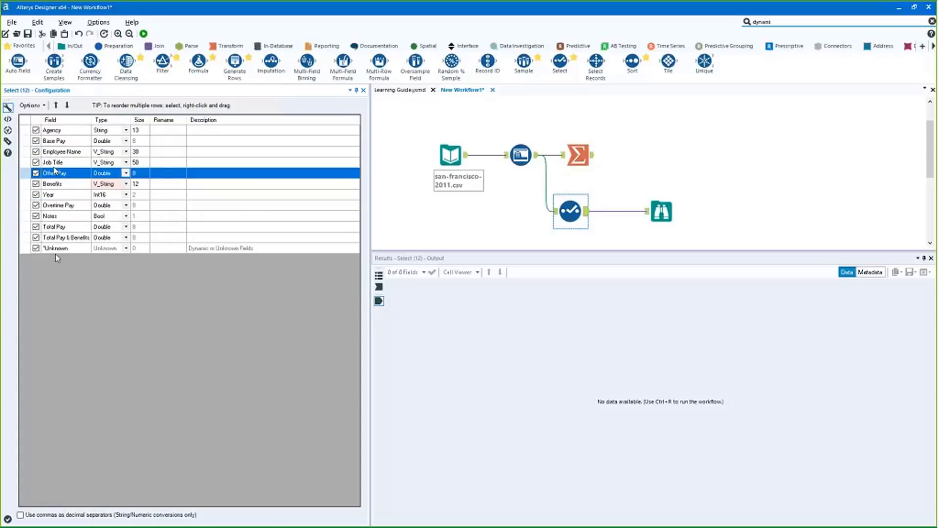
Run the workflow and select every tool on the canvas
{"action": "left_click", "coordinate": [33, 105]}
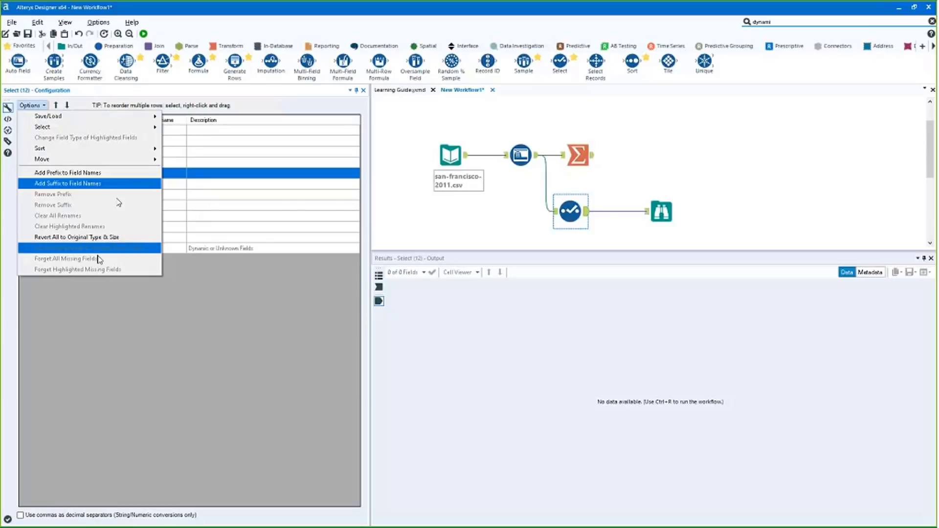
{"action": "key", "text": "ctrl+r"}
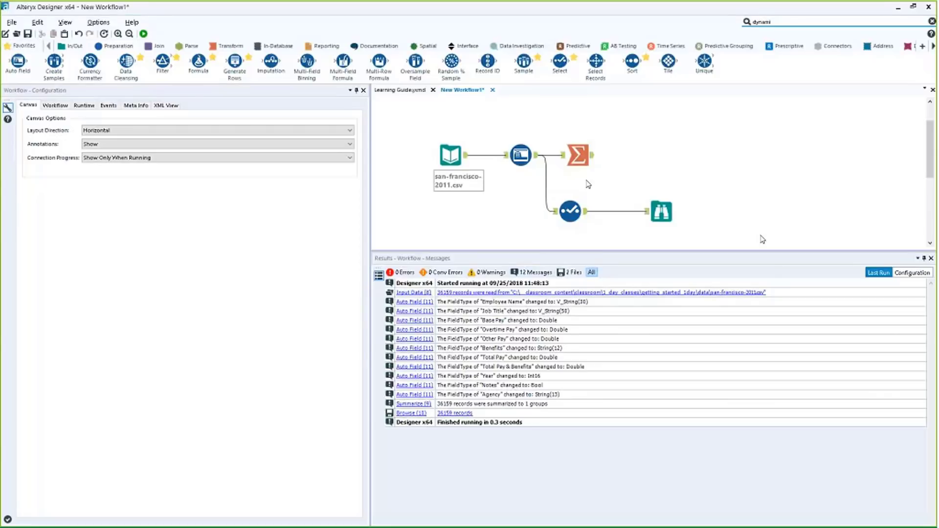
{"action": "left_click_drag", "start_coordinate": [762, 240], "coordinate": [375, 122]}
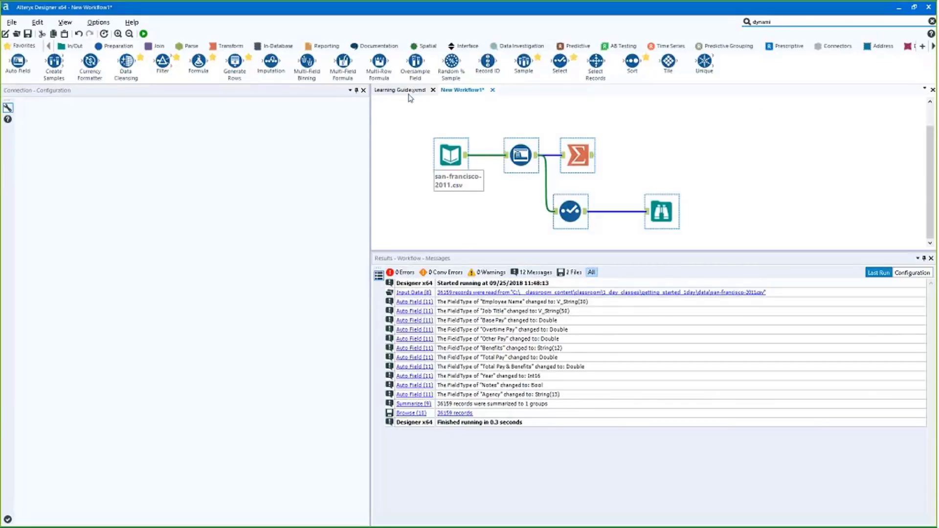
Replace all tools with an Input Data reading the xlsx Year-2003 sheet, followed by a Sample step
{"action": "key", "text": "Delete"}
{"action": "left_click", "coordinate": [71, 45]}
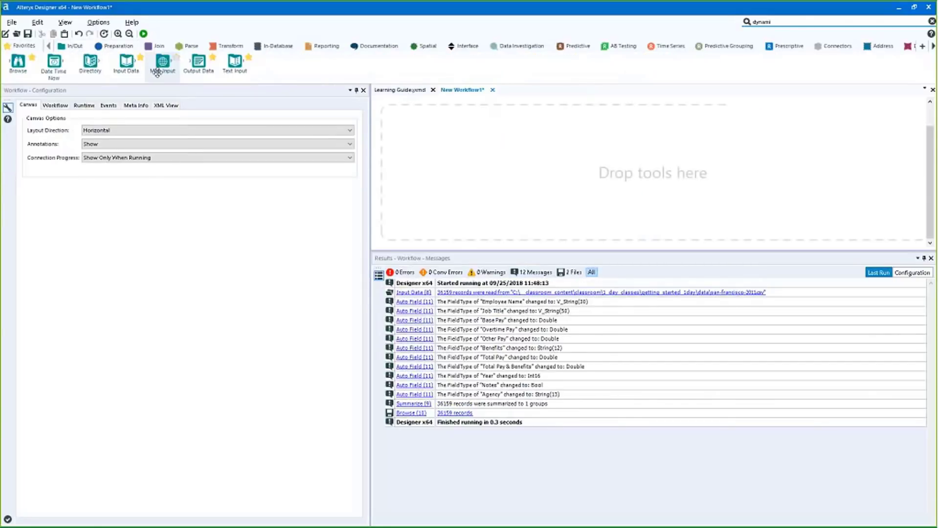
{"action": "left_click_drag", "start_coordinate": [126, 61], "coordinate": [416, 156]}
{"action": "left_click", "coordinate": [356, 114]}
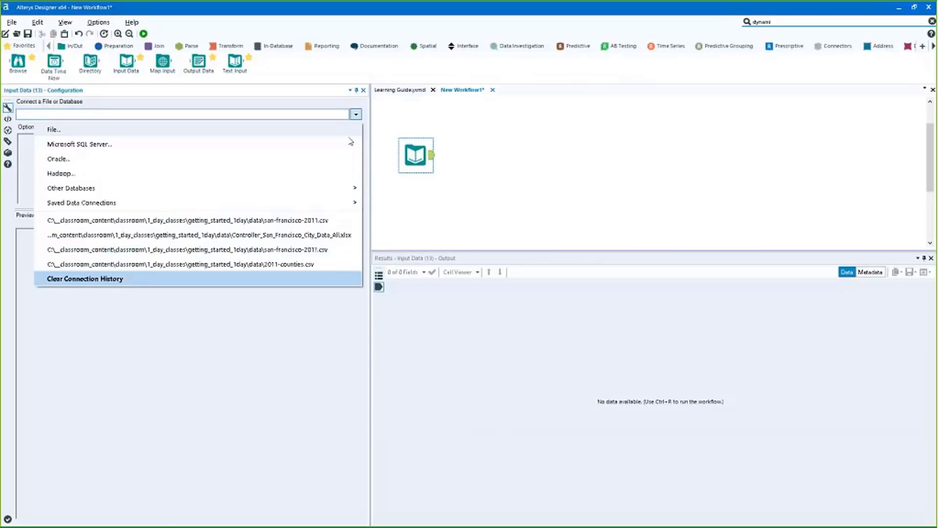
{"action": "left_click", "coordinate": [199, 236]}
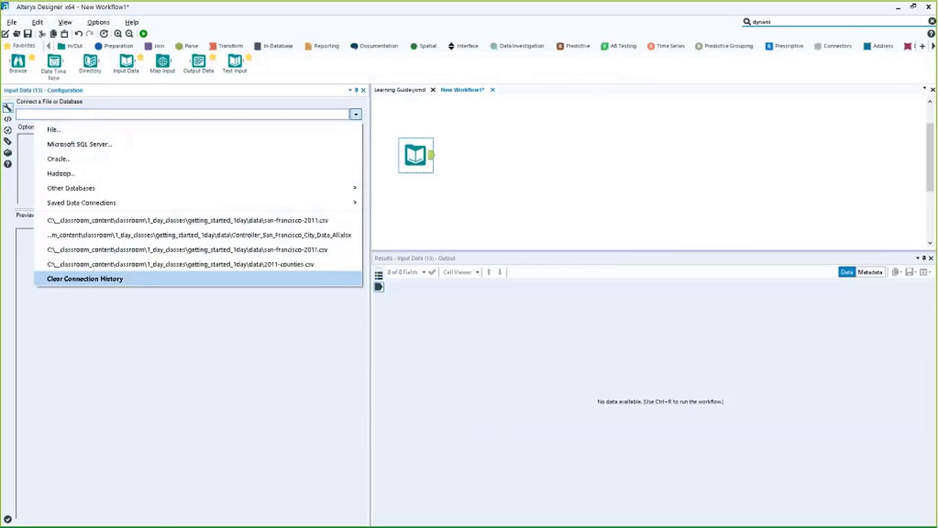
{"action": "left_click", "coordinate": [519, 234]}
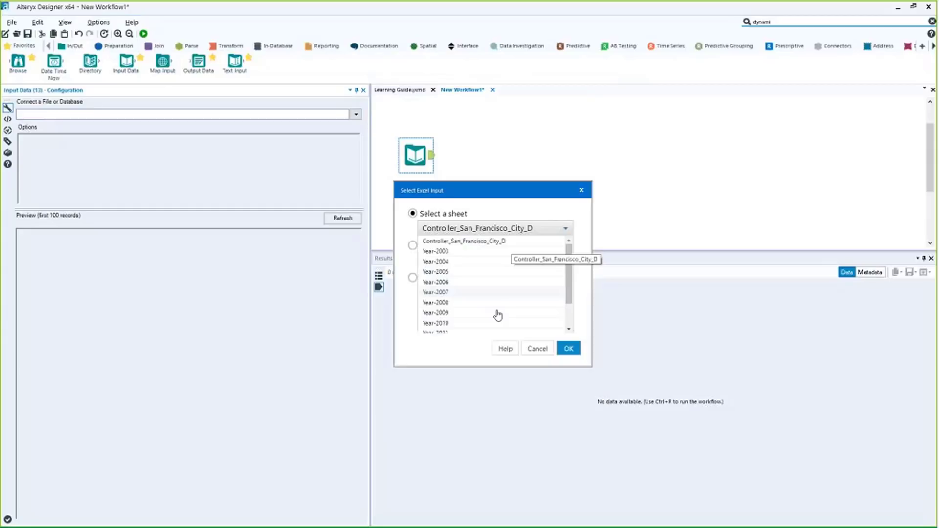
{"action": "left_click", "coordinate": [455, 251]}
{"action": "left_click", "coordinate": [567, 349]}
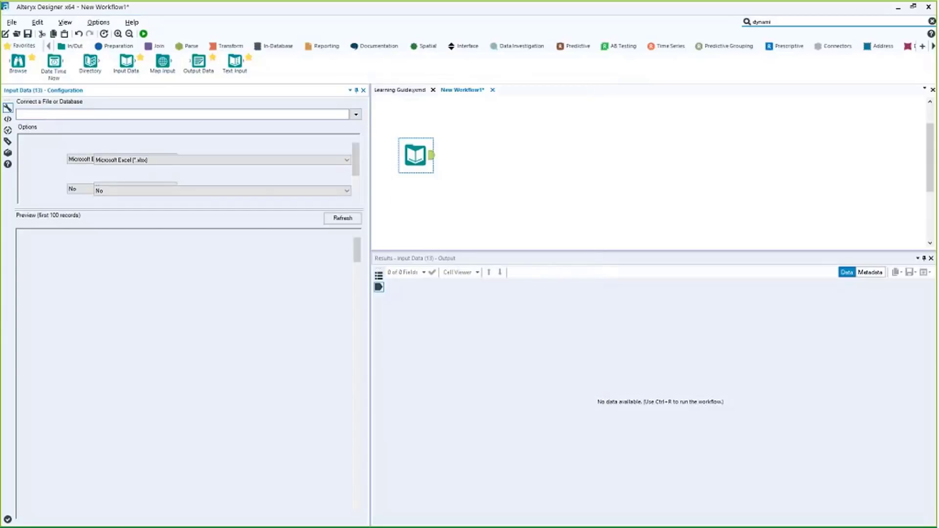
{"action": "left_click", "coordinate": [118, 46]}
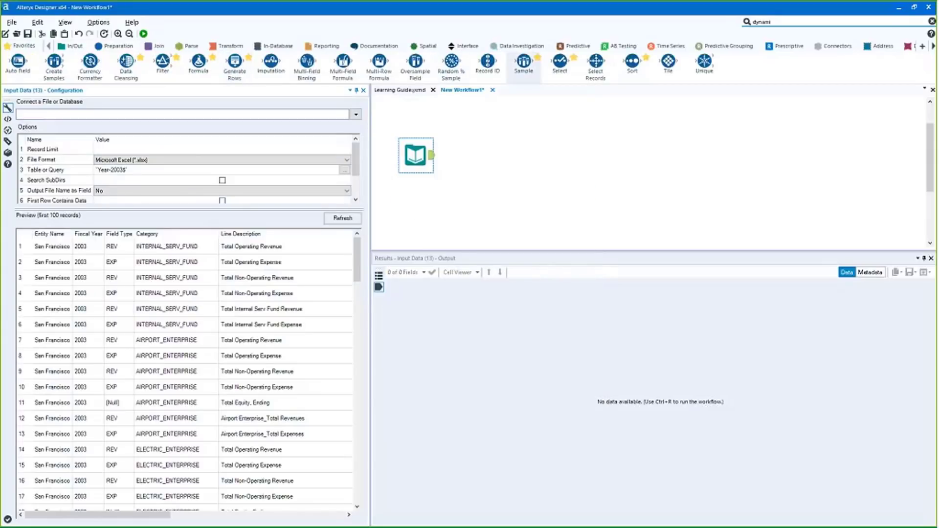
{"action": "double_click", "coordinate": [524, 62]}
Set the Sample tool to skip the first 1 row and run the workflow
{"action": "left_click", "coordinate": [43, 154]}
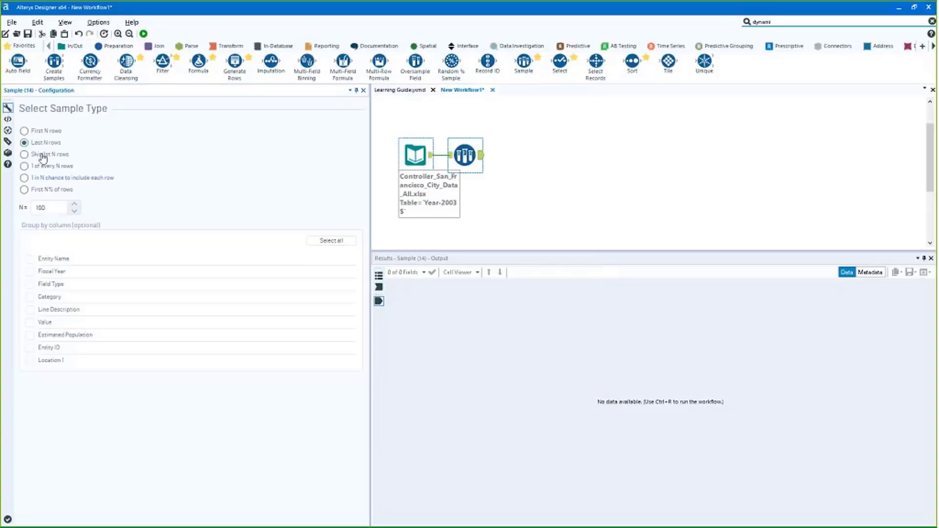
{"action": "left_click", "coordinate": [54, 208]}
{"action": "left_click", "coordinate": [578, 162]}
{"action": "key", "text": "ctrl+r"}
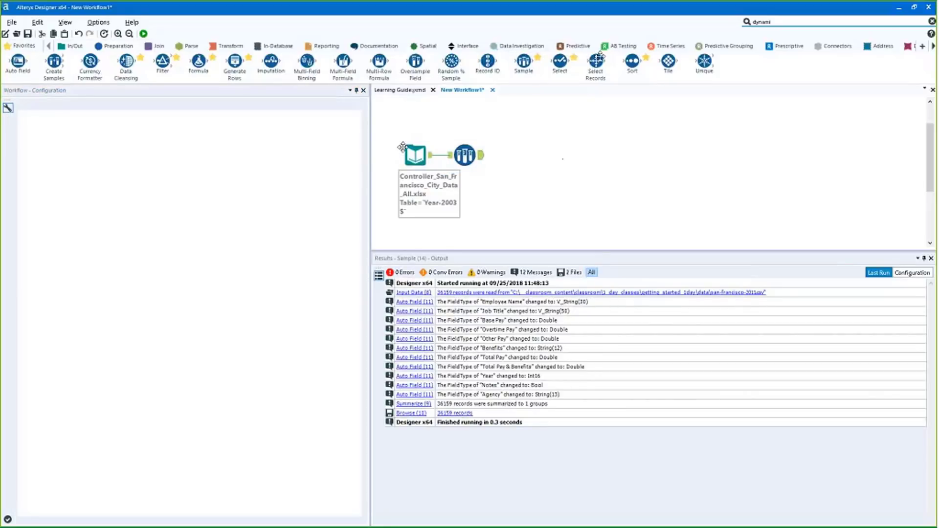
Place a Dynamic Input tool after the Sample step
{"action": "left_click", "coordinate": [73, 45]}
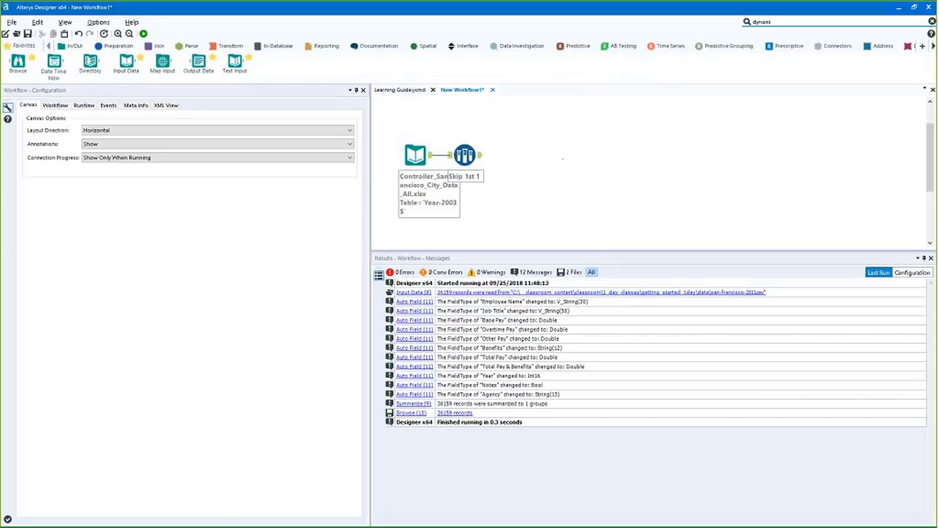
{"action": "left_click", "coordinate": [783, 22]}
{"action": "left_click_drag", "start_coordinate": [815, 52], "coordinate": [508, 165]}
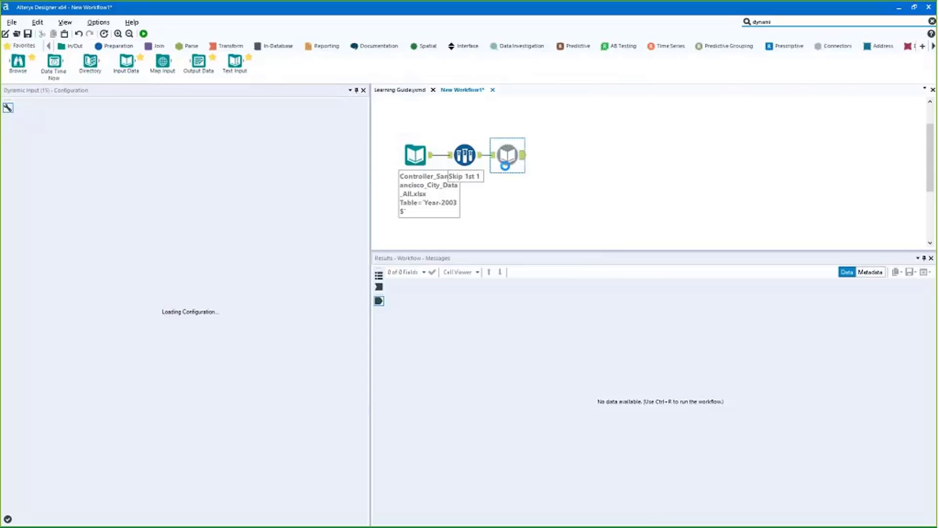
Base the Dynamic Input template on the recent xlsx workbook's Year-2003 sheet
{"action": "left_click", "coordinate": [40, 118]}
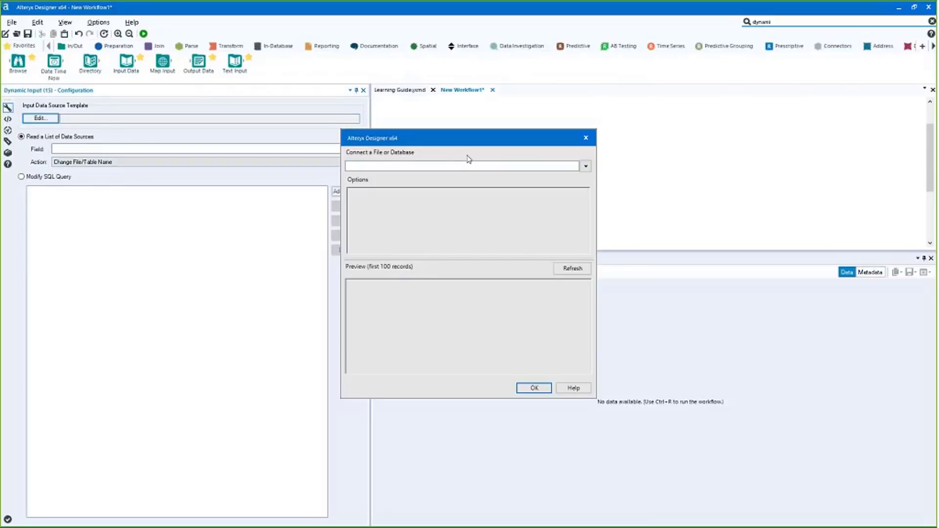
{"action": "left_click", "coordinate": [585, 166]}
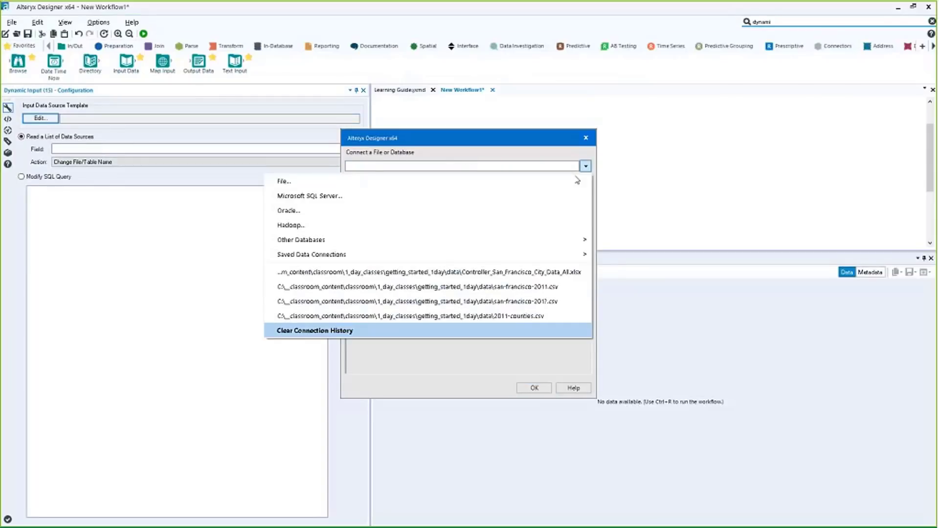
{"action": "left_click", "coordinate": [523, 272]}
{"action": "left_click", "coordinate": [494, 228]}
{"action": "left_click", "coordinate": [488, 251]}
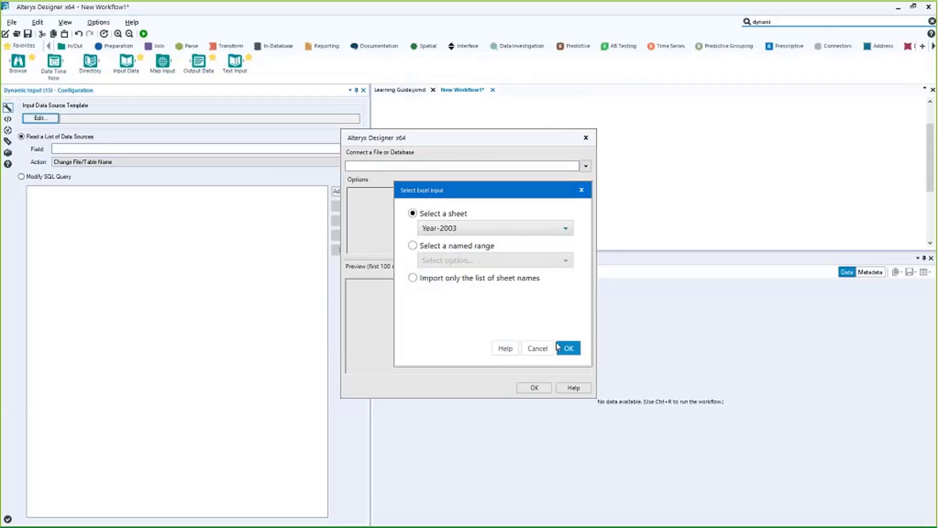
{"action": "left_click", "coordinate": [568, 348]}
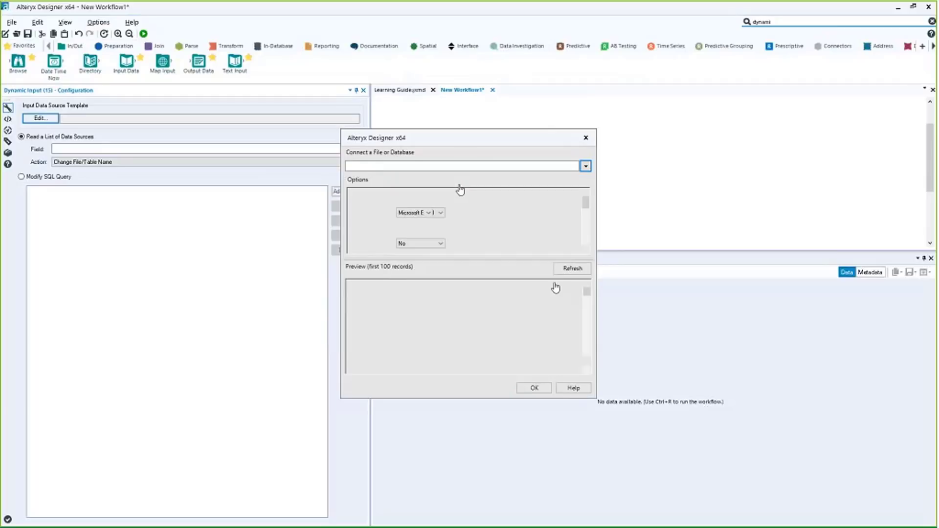
{"action": "left_click", "coordinate": [535, 388]}
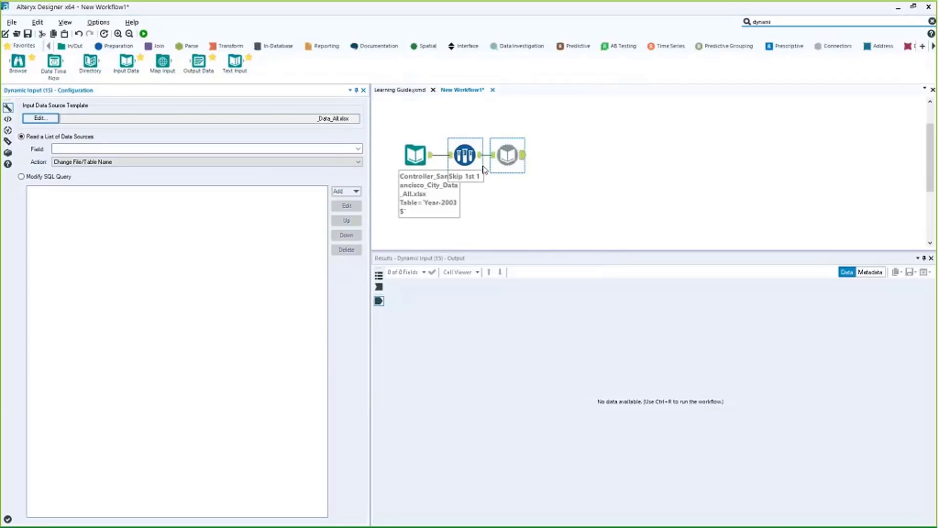
{"action": "left_click", "coordinate": [358, 148]}
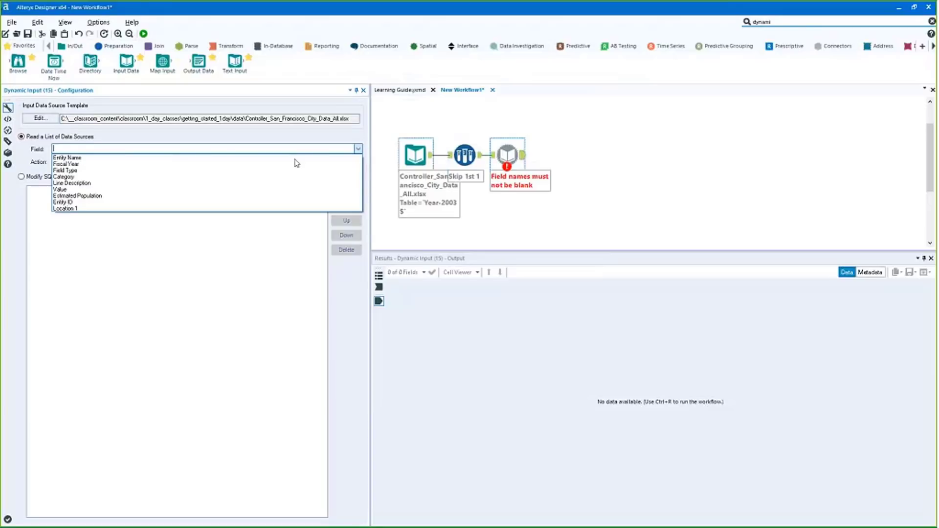
{"action": "left_click", "coordinate": [539, 191]}
Make the Input Data tool import only the list of sheet names, then rerun the workflow
{"action": "left_click", "coordinate": [424, 150]}
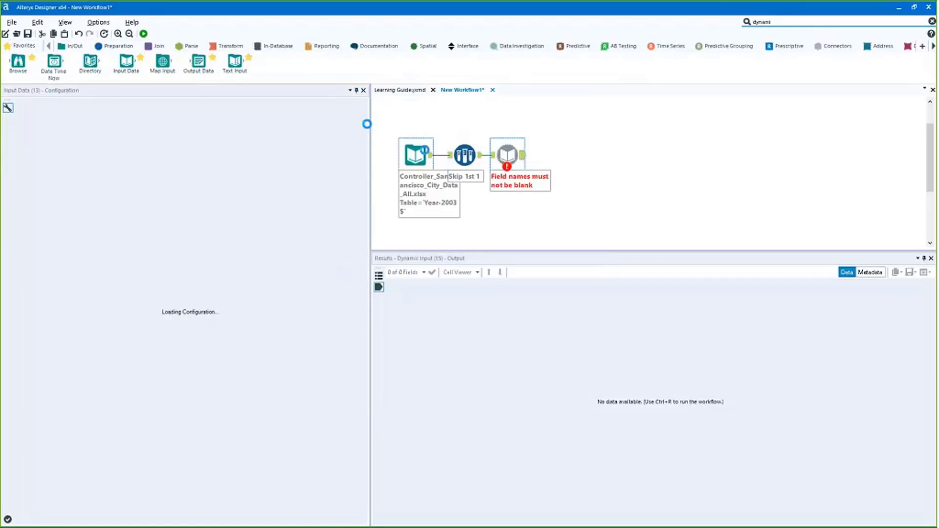
{"action": "left_click", "coordinate": [344, 170]}
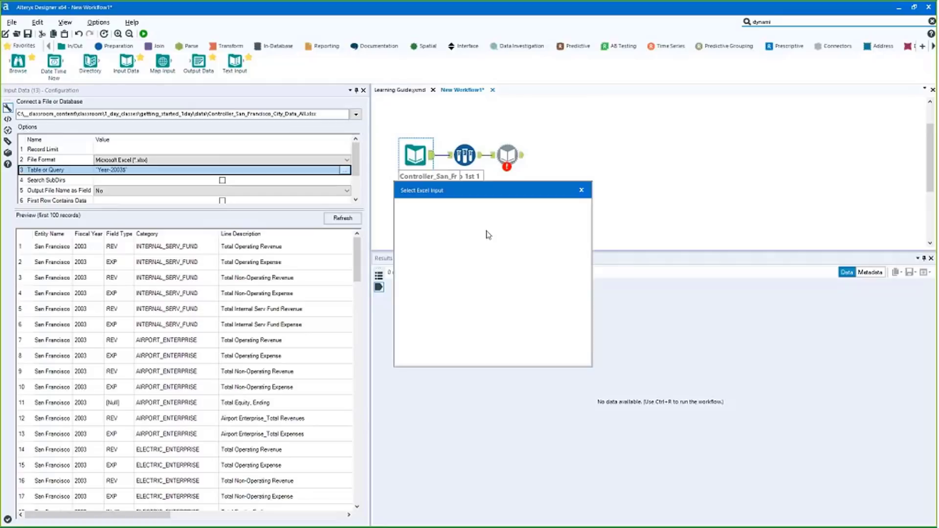
{"action": "left_click", "coordinate": [488, 231]}
{"action": "left_click", "coordinate": [413, 278]}
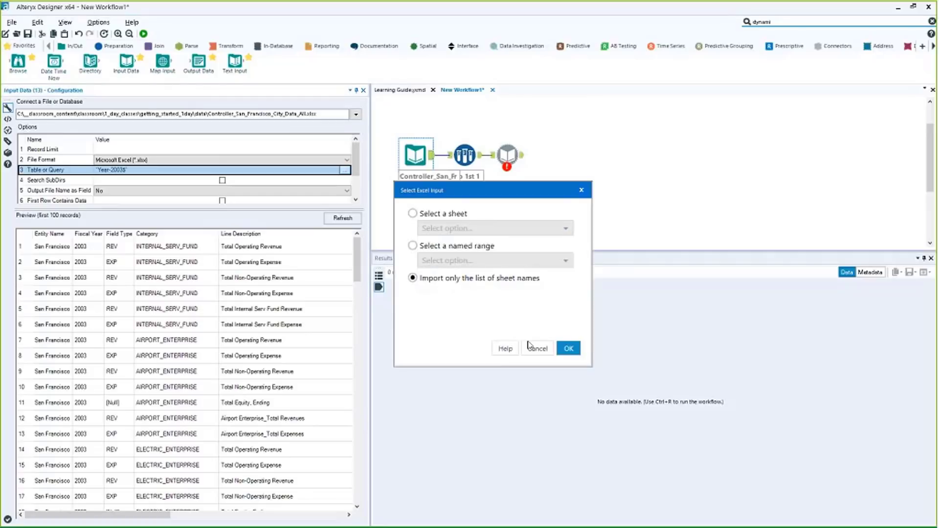
{"action": "left_click", "coordinate": [533, 347]}
{"action": "left_click", "coordinate": [507, 155]}
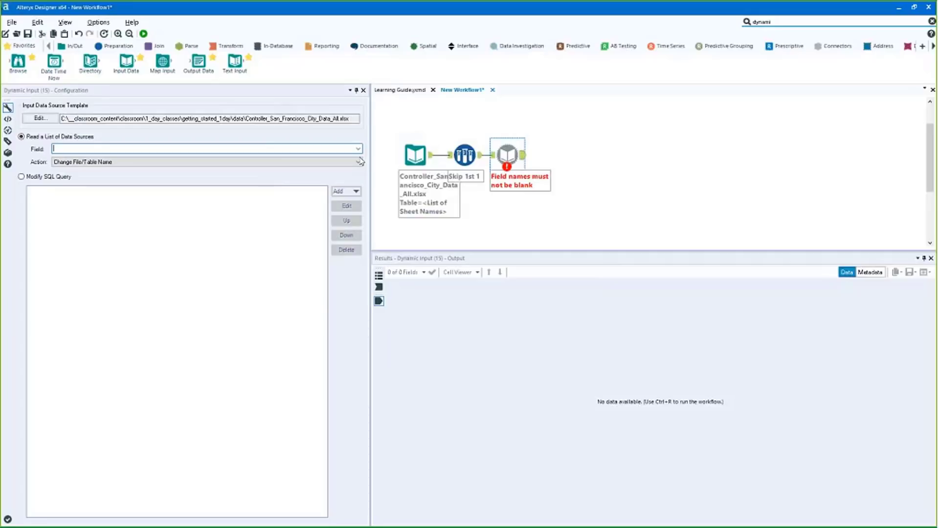
{"action": "key", "text": "ctrl+r"}
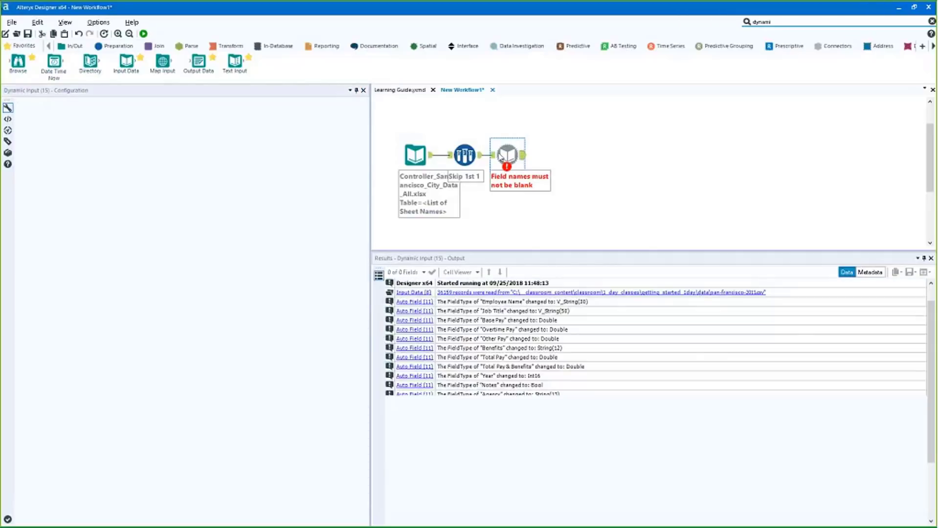
{"action": "left_click_drag", "start_coordinate": [501, 158], "coordinate": [522, 157]}
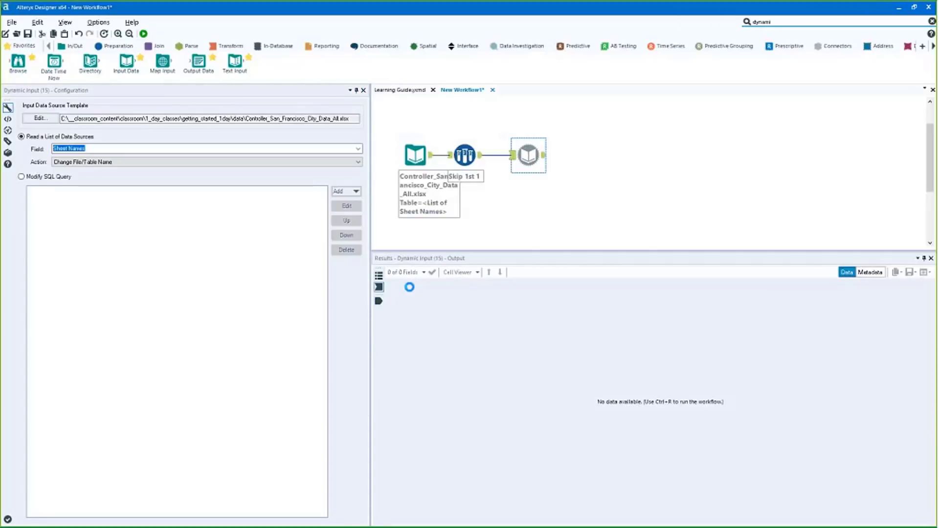
Add a Summarize tool that groups by Fiscal Year and sums Value into Sum_Value
{"action": "left_click", "coordinate": [228, 46]}
{"action": "left_click_drag", "start_coordinate": [203, 74], "coordinate": [567, 155]}
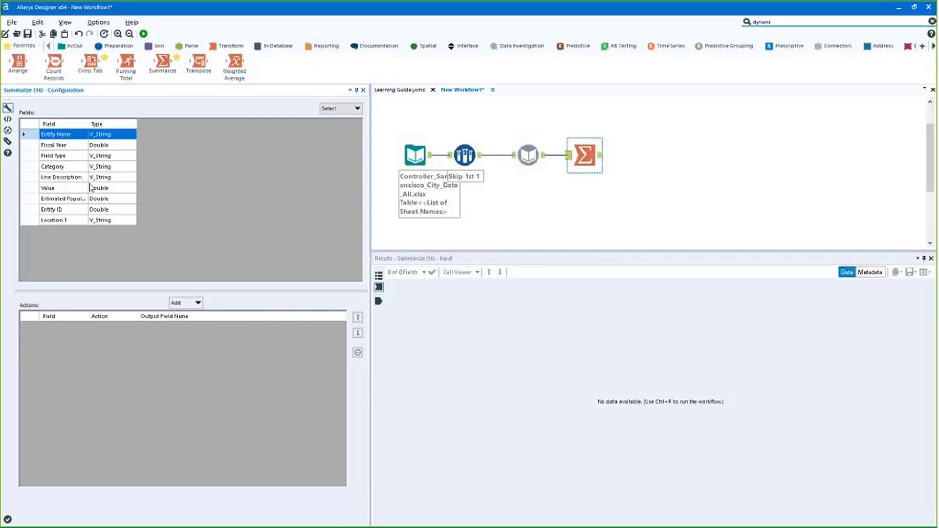
{"action": "left_click", "coordinate": [64, 145]}
{"action": "left_click", "coordinate": [190, 303]}
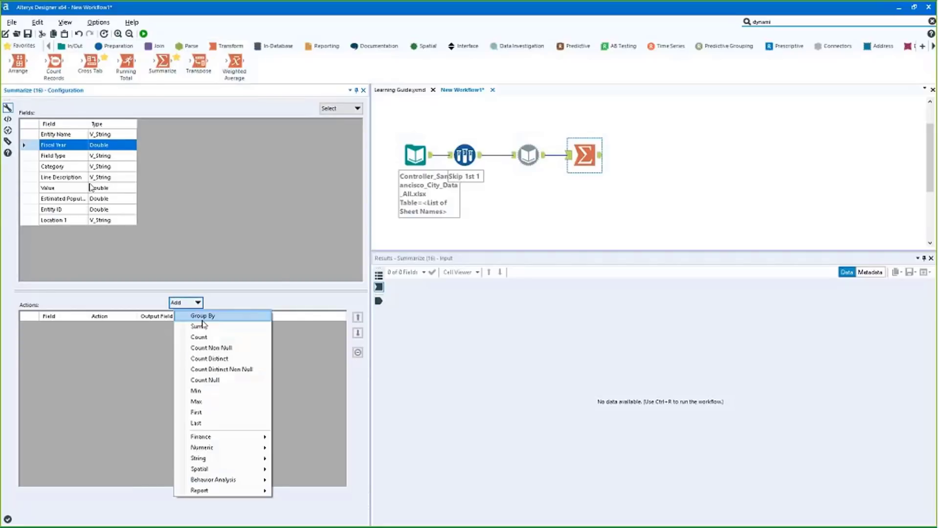
{"action": "left_click", "coordinate": [203, 320]}
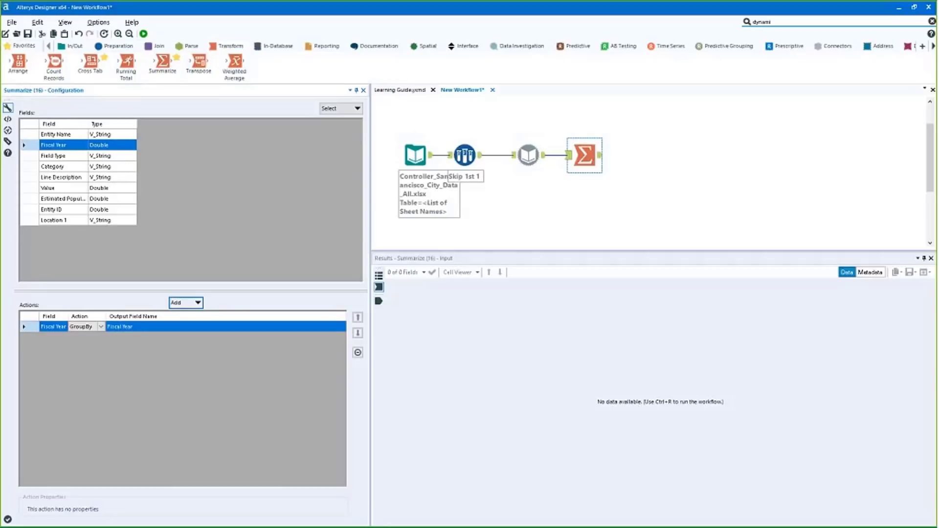
{"action": "left_click", "coordinate": [54, 155]}
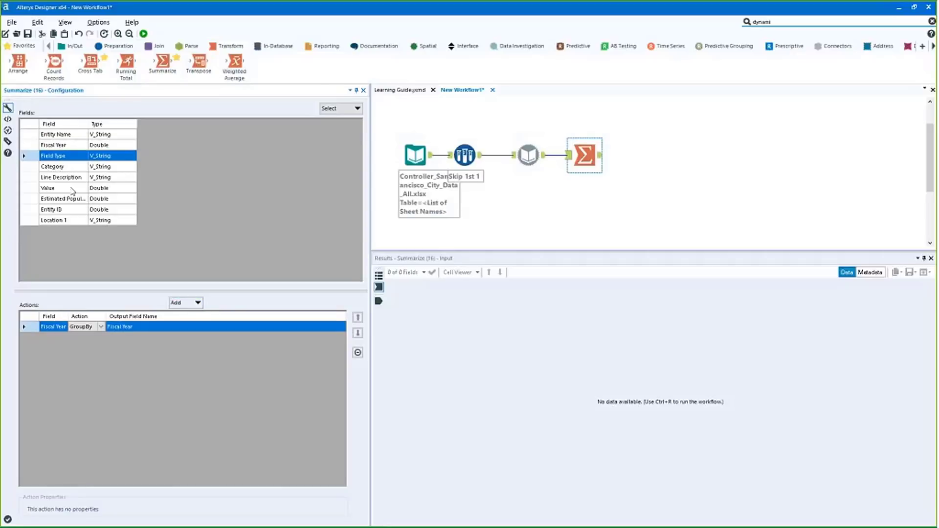
{"action": "left_click", "coordinate": [49, 187], "text": "ctrl"}
{"action": "left_click", "coordinate": [186, 302]}
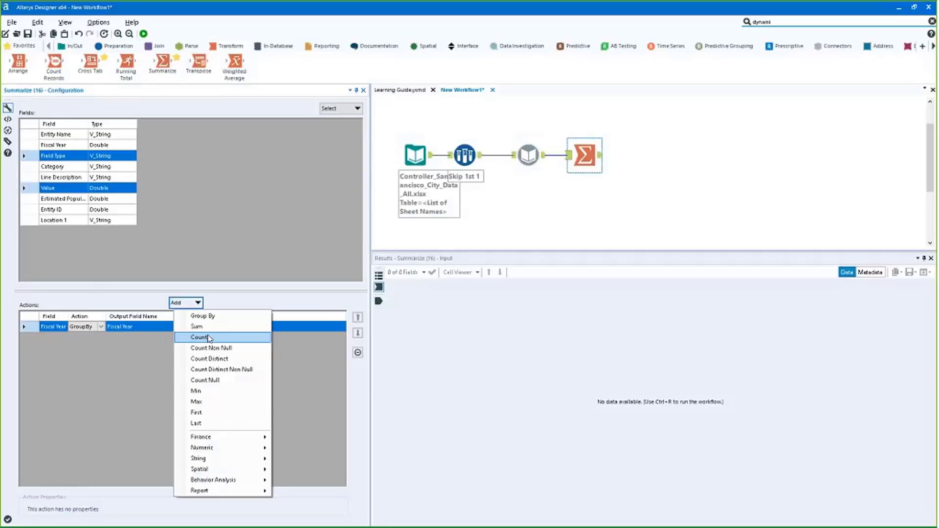
{"action": "left_click", "coordinate": [197, 326]}
Run the workflow and review the 12 yearly totals in the Summarize results
{"action": "left_click", "coordinate": [528, 155], "text": "ctrl"}
{"action": "key", "text": "ctrl+r"}
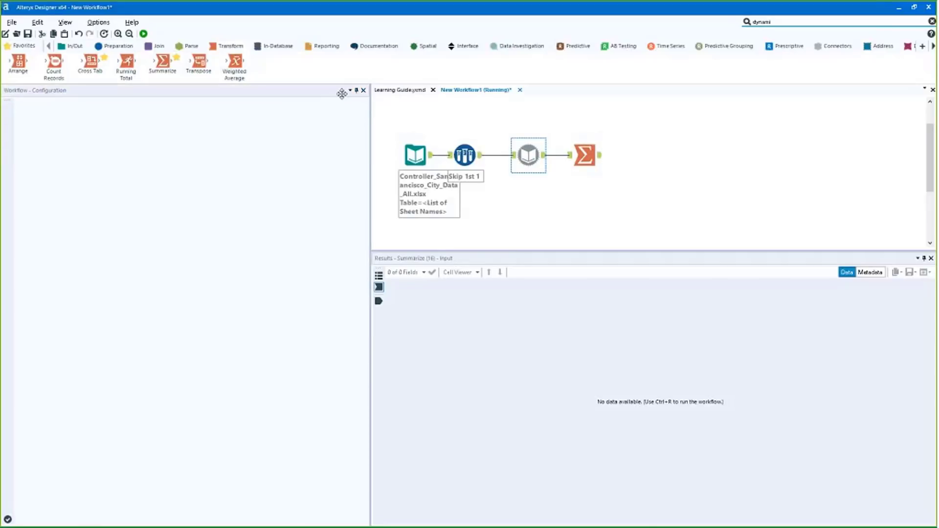
{"action": "left_click", "coordinate": [604, 159]}
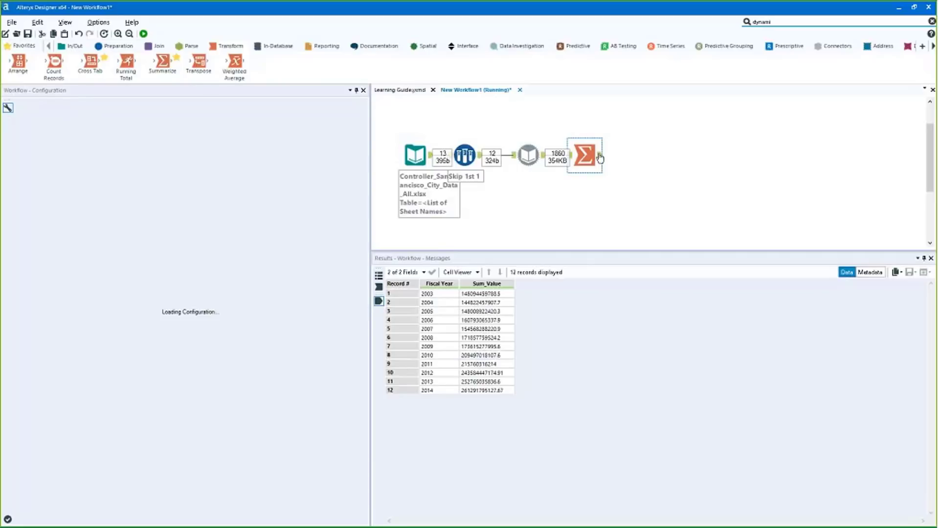
{"action": "left_click_drag", "start_coordinate": [428, 294], "coordinate": [489, 391]}
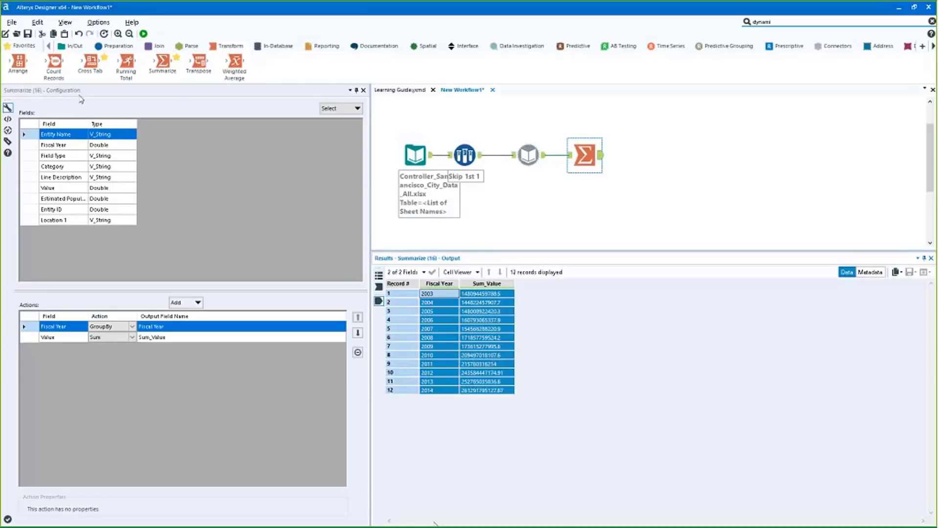
{"action": "left_click", "coordinate": [74, 46]}
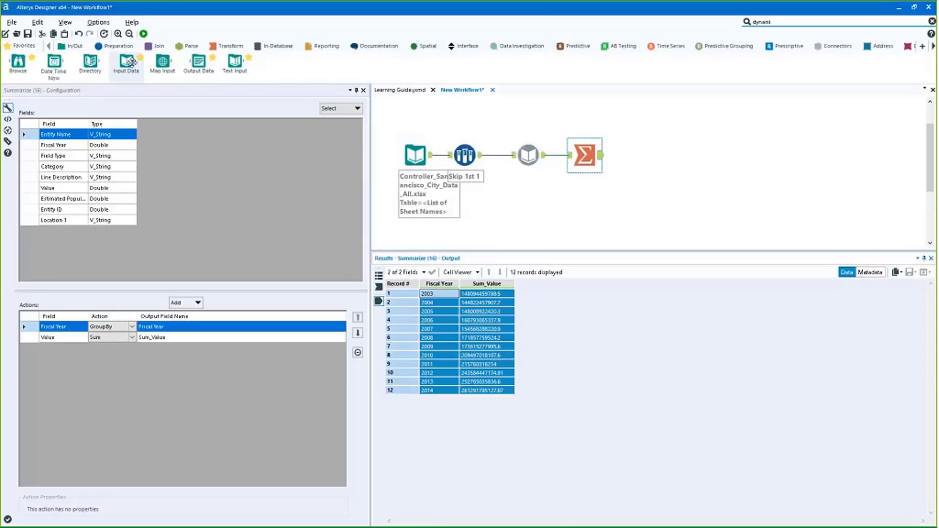
Add an Output Data tool writing to Desktop demo.xlsx, sheet 'overview'
{"action": "left_click_drag", "start_coordinate": [198, 61], "coordinate": [647, 156]}
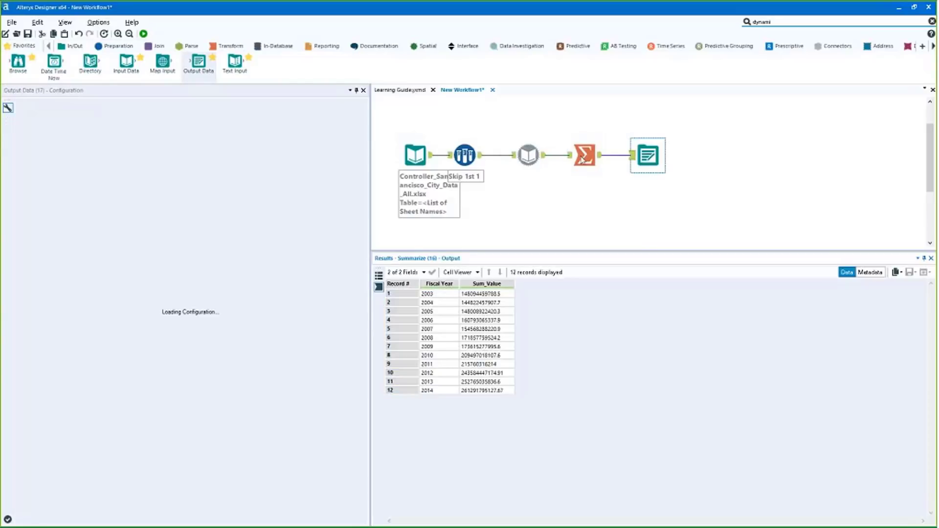
{"action": "left_click", "coordinate": [356, 116]}
{"action": "left_click", "coordinate": [319, 135]}
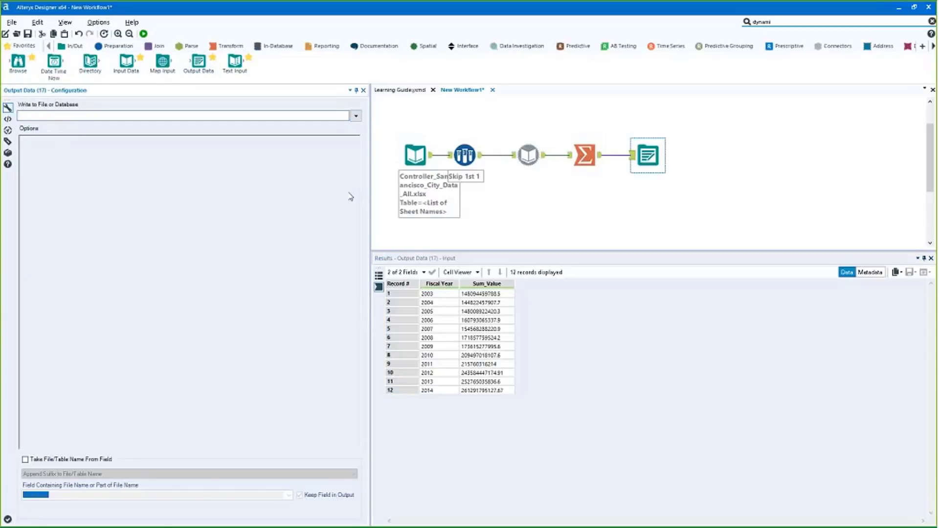
{"action": "left_click", "coordinate": [357, 117]}
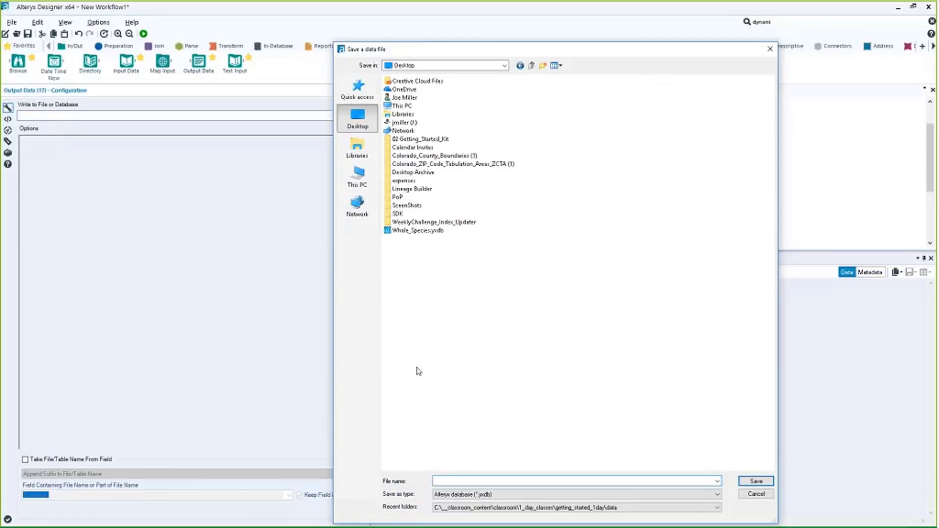
{"action": "left_click", "coordinate": [488, 494]}
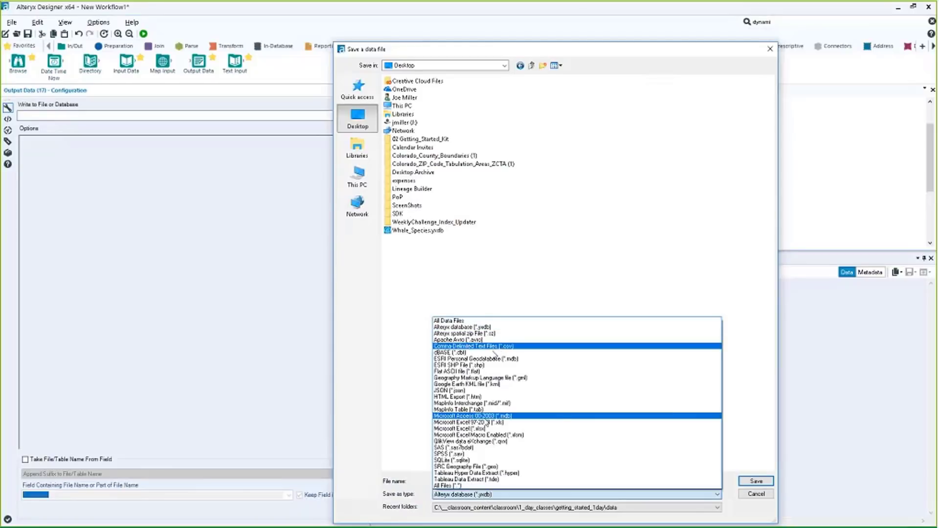
{"action": "left_click", "coordinate": [487, 428]}
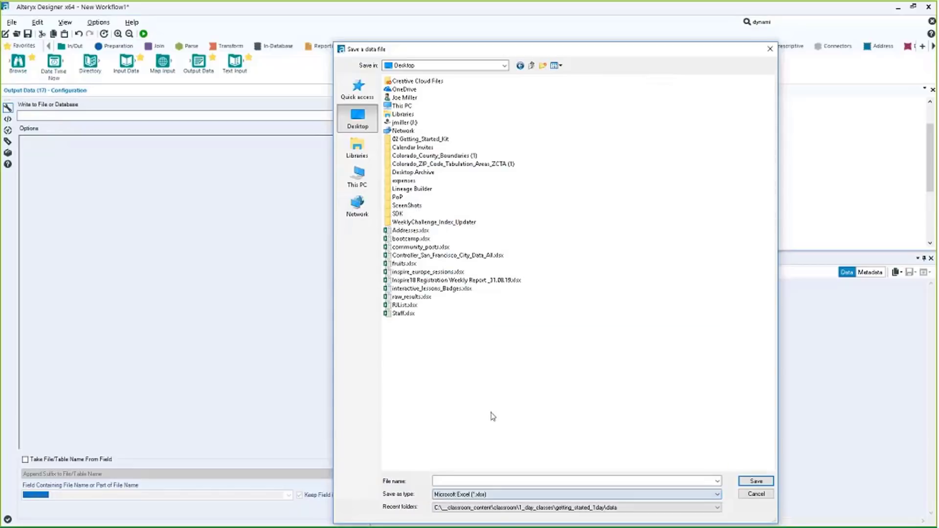
{"action": "left_click", "coordinate": [478, 480]}
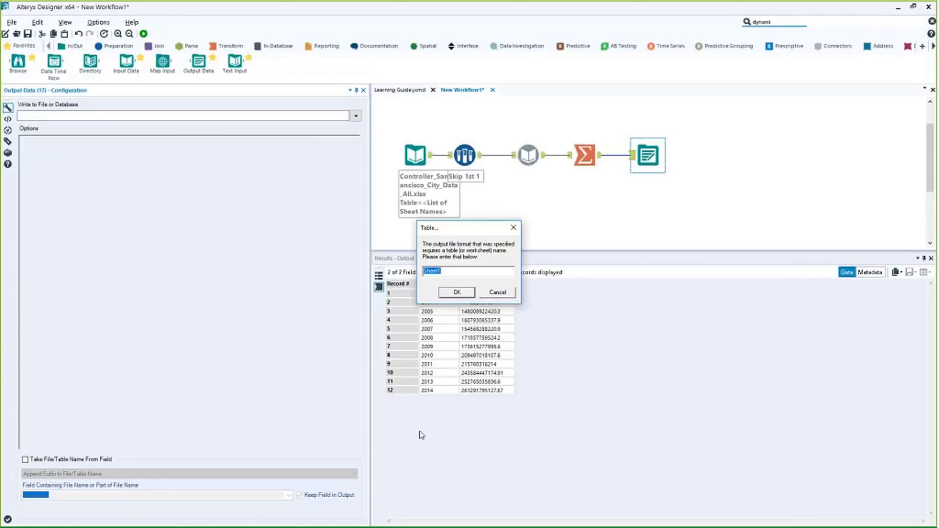
{"action": "type", "text": "overview"}
{"action": "key", "text": "Return"}
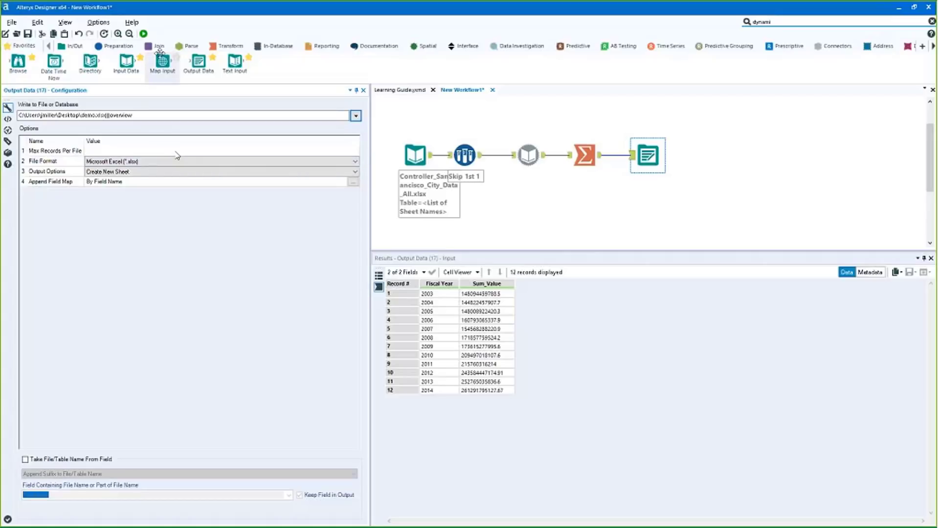
Run the workflow twice and inspect the rerun's 'Sheet already exists' error
{"action": "key", "text": "ctrl+r"}
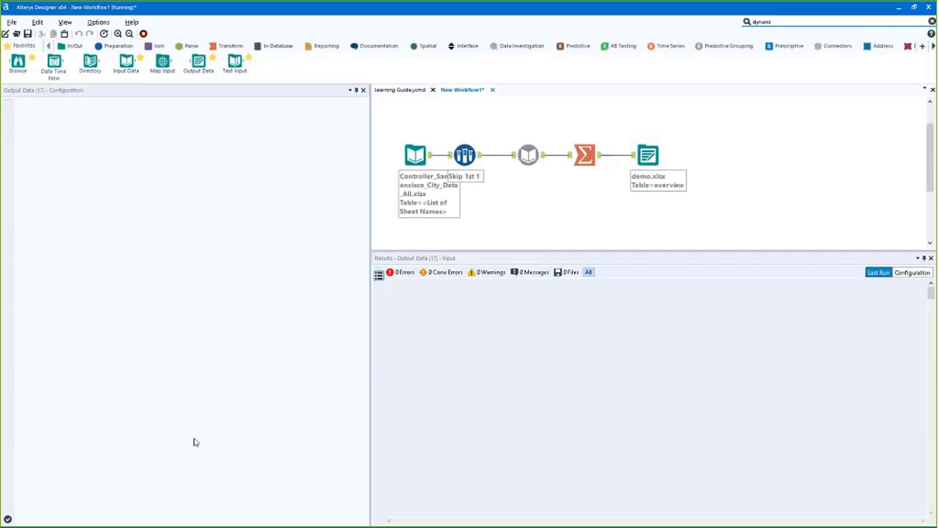
{"action": "left_click", "coordinate": [636, 166]}
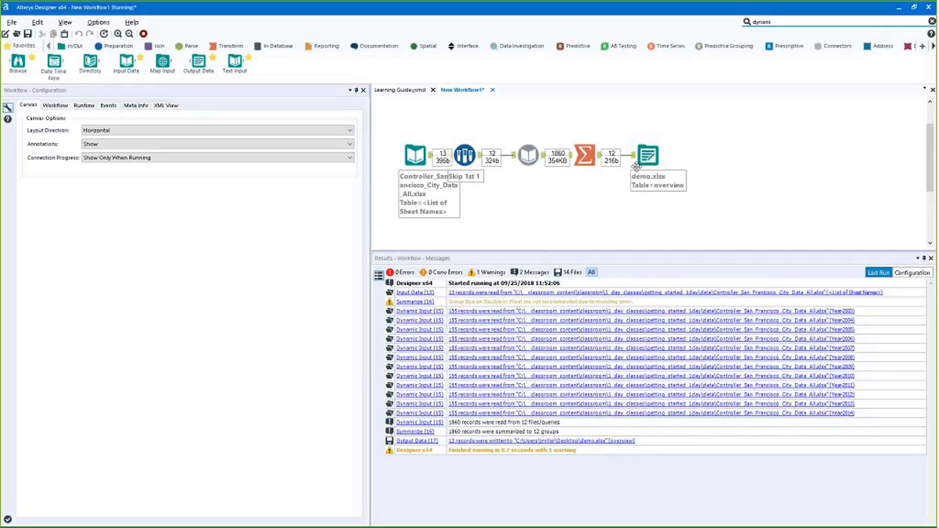
{"action": "left_click", "coordinate": [144, 35]}
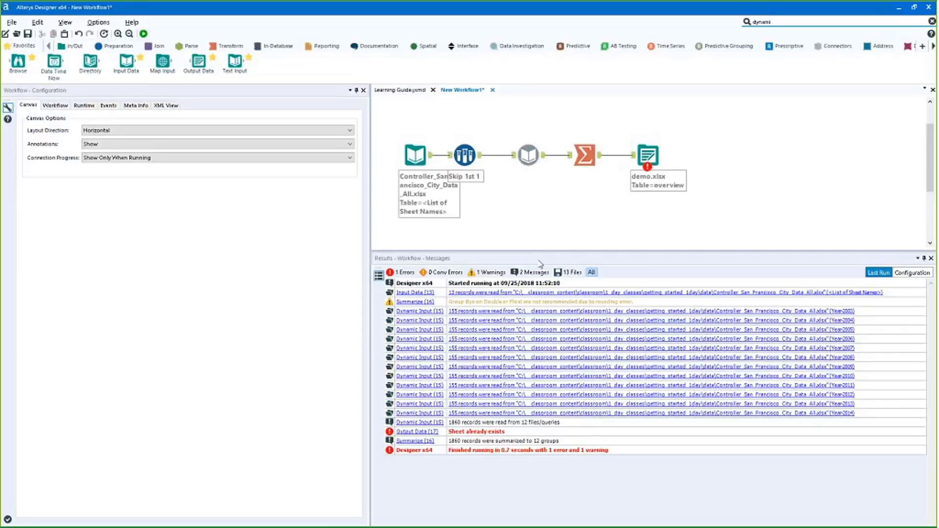
{"action": "left_click", "coordinate": [538, 431]}
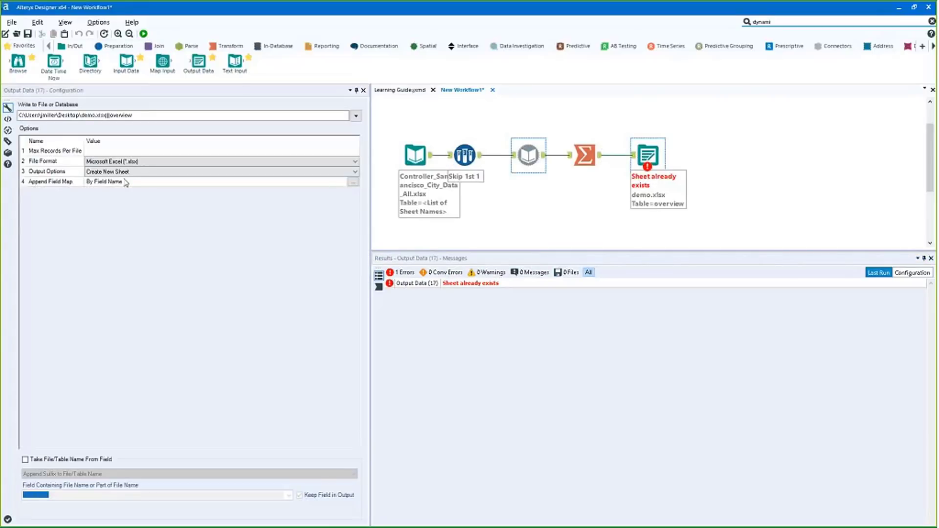
Switch Output Options to Overwrite Sheet (Drop) and rerun, writing 12 records with 0 errors
{"action": "left_click", "coordinate": [196, 172]}
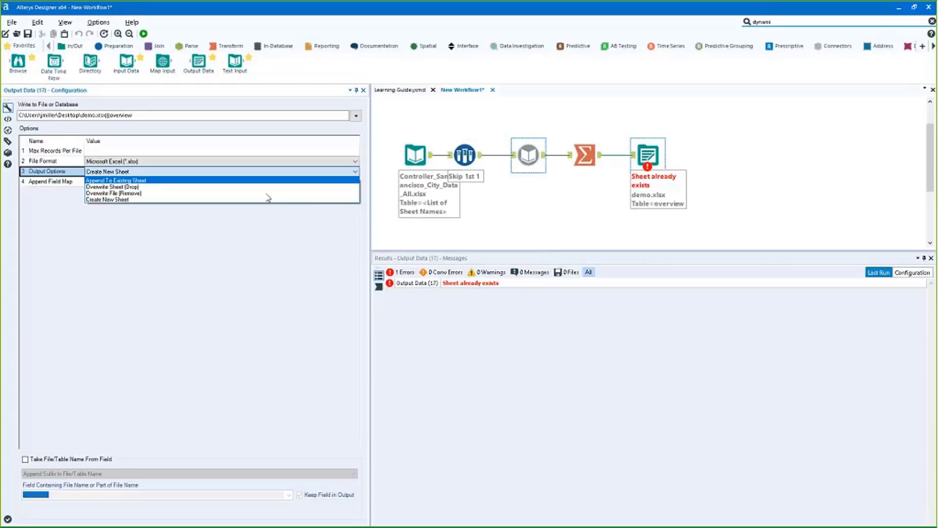
{"action": "left_click", "coordinate": [599, 156]}
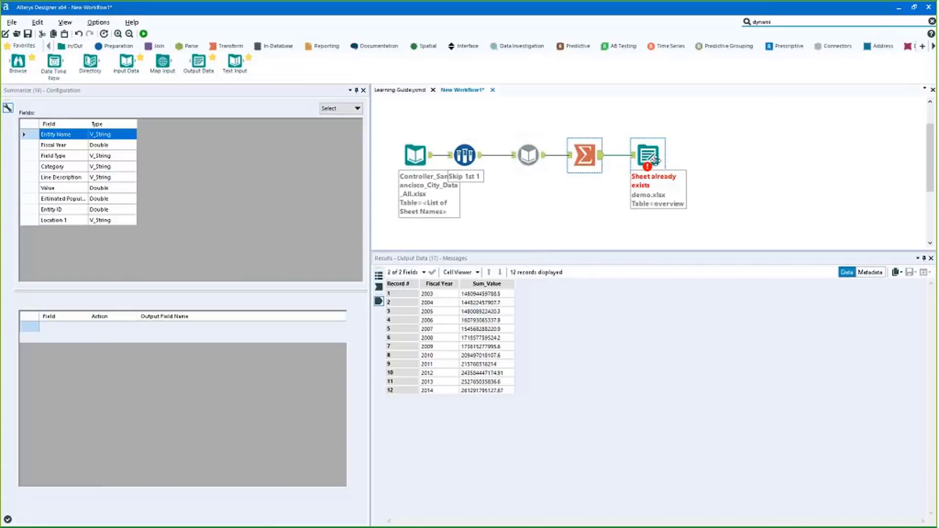
{"action": "left_click", "coordinate": [648, 159]}
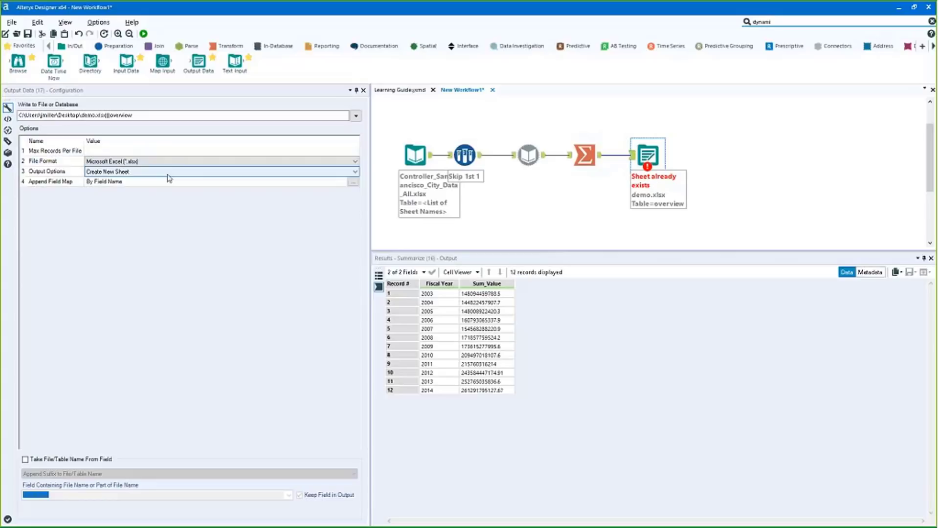
{"action": "left_click", "coordinate": [168, 173]}
{"action": "left_click", "coordinate": [166, 189]}
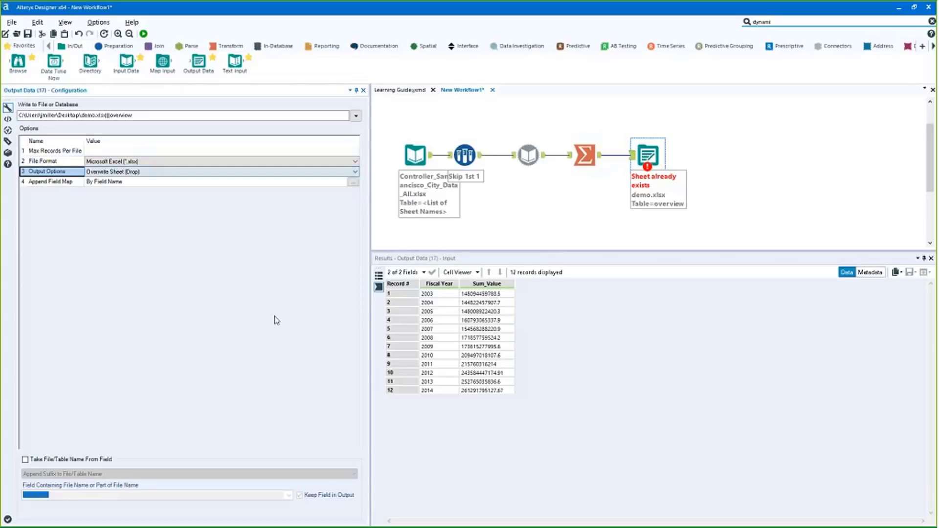
{"action": "left_click", "coordinate": [143, 33]}
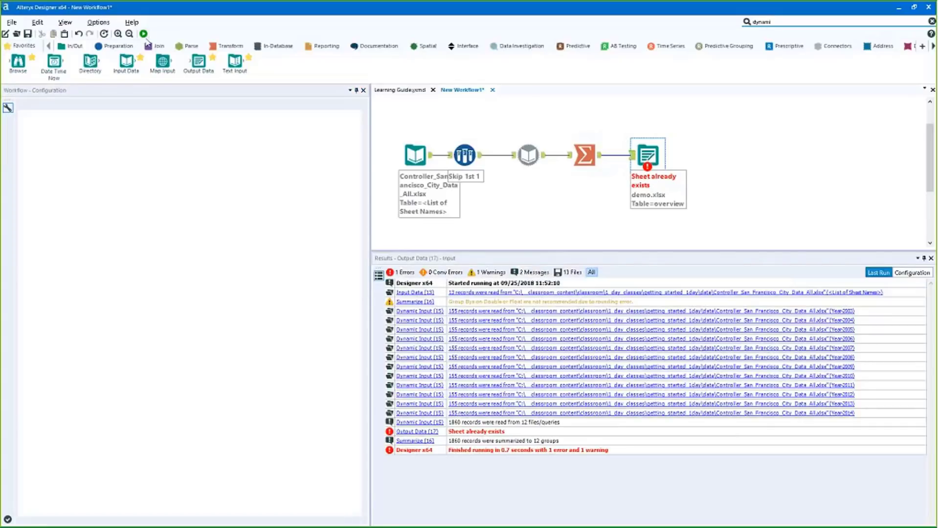
{"action": "left_click", "coordinate": [144, 34]}
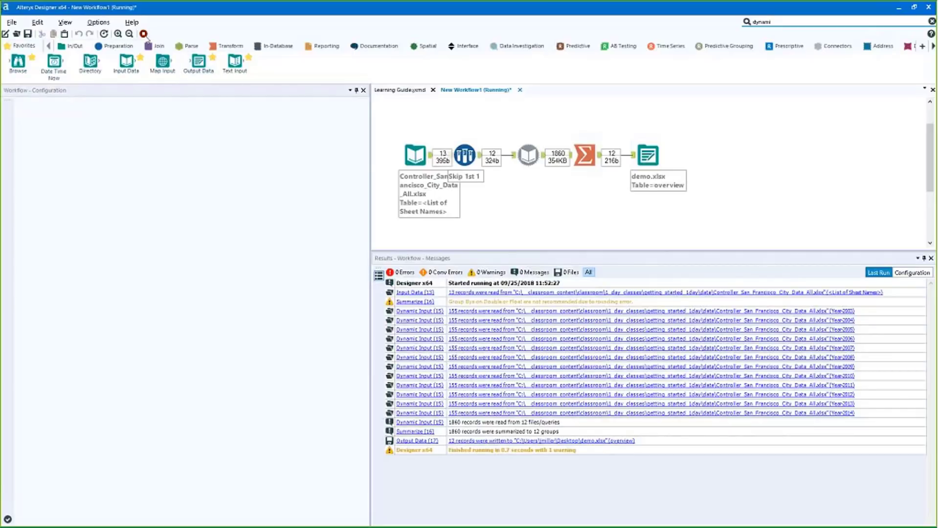
{"action": "left_click", "coordinate": [143, 33]}
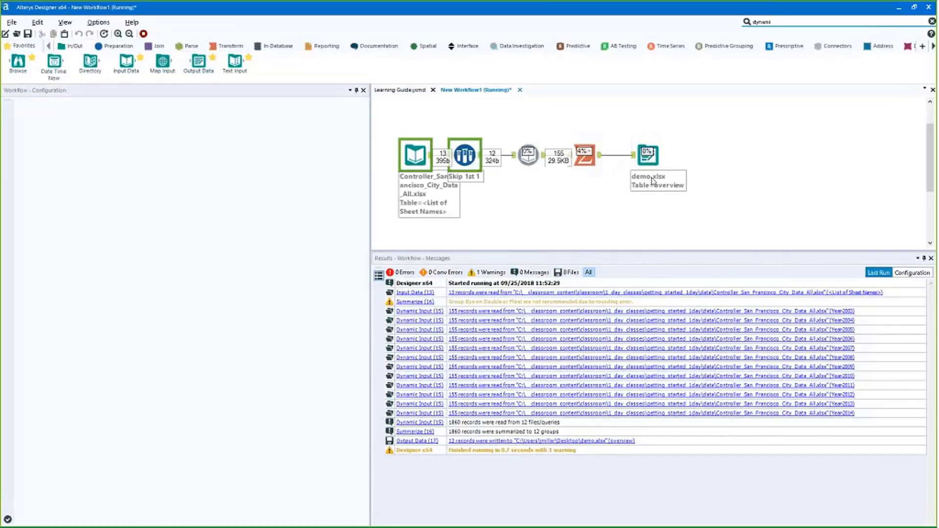
{"action": "left_click", "coordinate": [645, 163]}
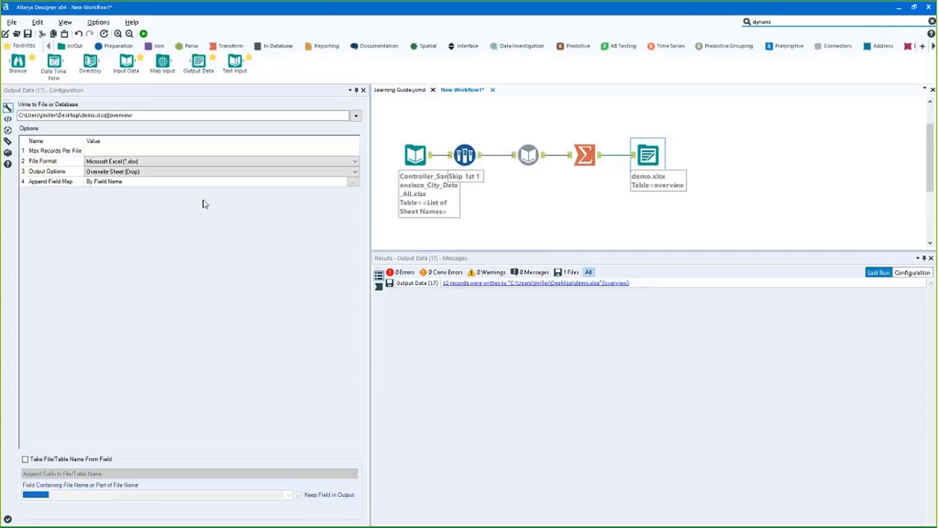
Check the Sum_Value cells, move the demo.xlsx output up, and show Dynamic Input's 1,860 records
{"action": "left_click_drag", "start_coordinate": [636, 155], "coordinate": [636, 148]}
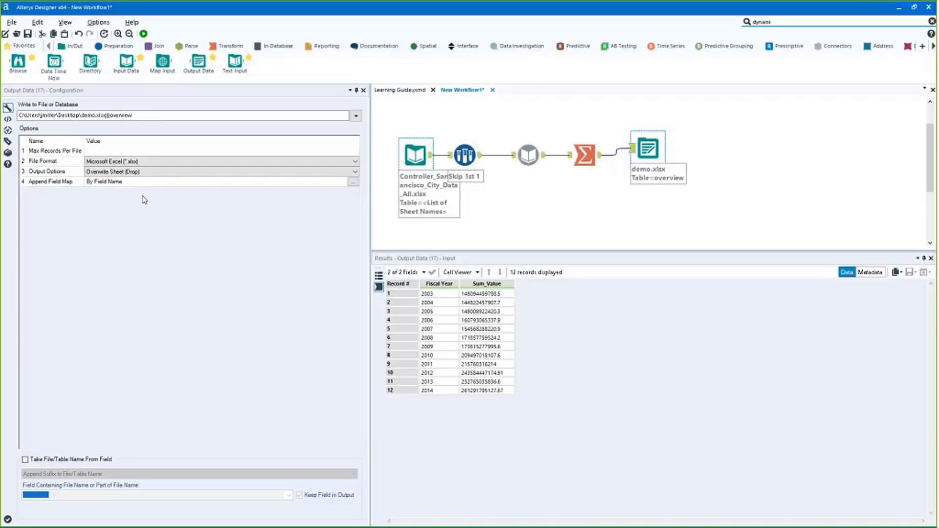
{"action": "left_click_drag", "start_coordinate": [437, 294], "coordinate": [435, 383]}
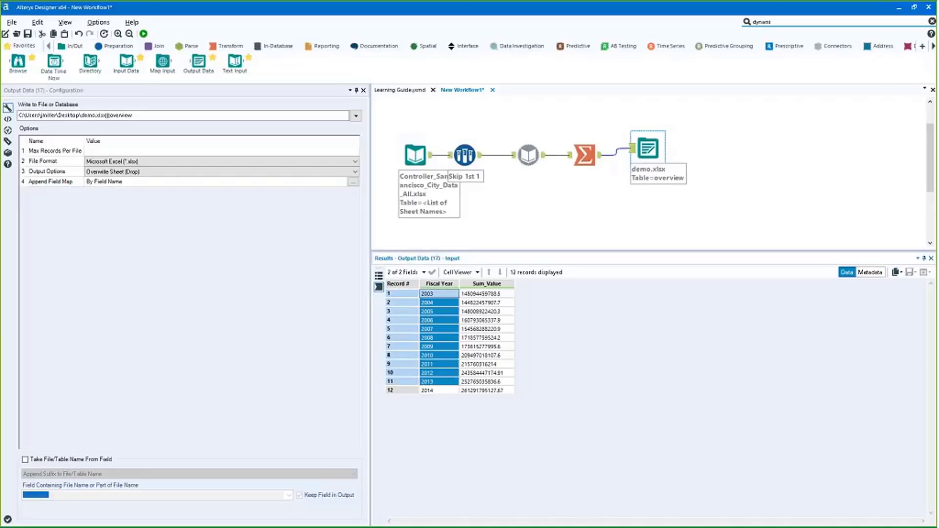
{"action": "left_click", "coordinate": [447, 302]}
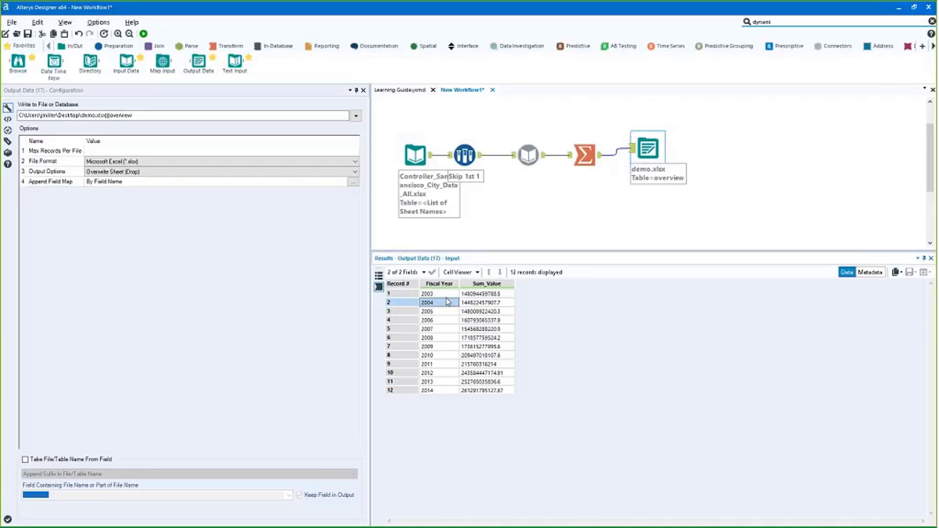
{"action": "left_click", "coordinate": [468, 295]}
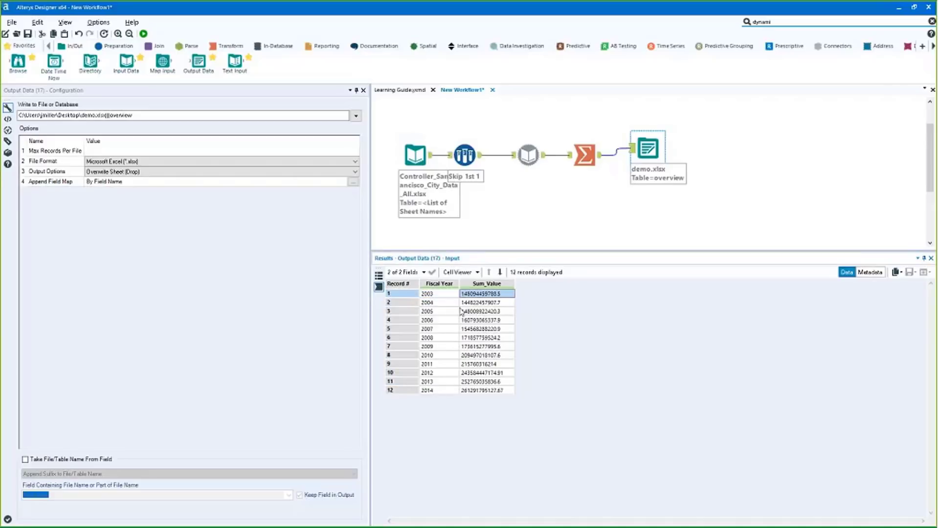
{"action": "left_click_drag", "start_coordinate": [463, 318], "coordinate": [437, 323]}
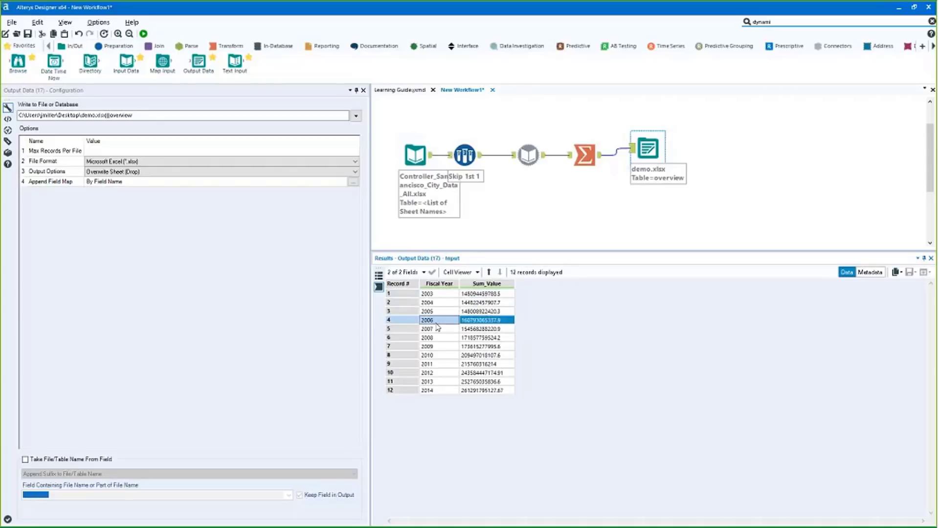
{"action": "left_click", "coordinate": [436, 323]}
{"action": "left_click", "coordinate": [438, 364]}
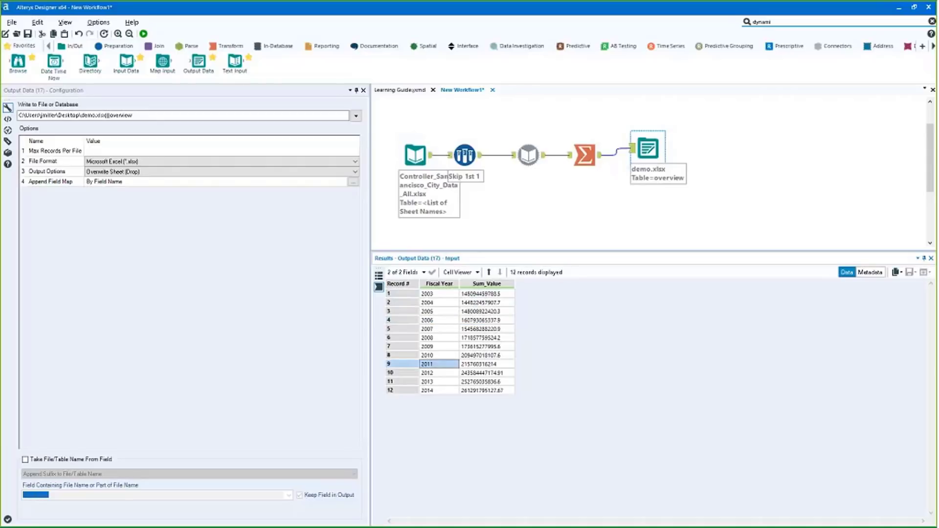
{"action": "left_click_drag", "start_coordinate": [648, 148], "coordinate": [648, 120]}
{"action": "left_click", "coordinate": [545, 162]}
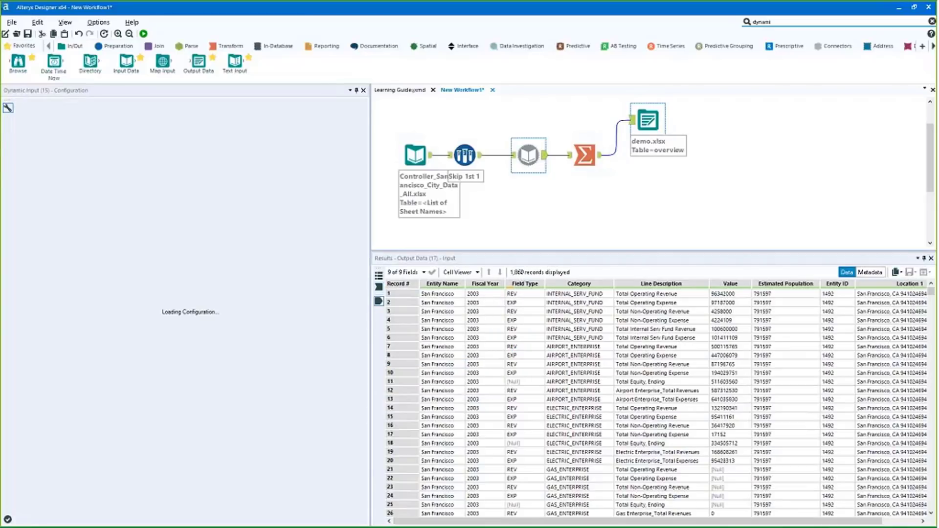
Connect a second Output Data tool to Dynamic Input, targeting demo.xlsx with a new sheet foo
{"action": "left_click_drag", "start_coordinate": [484, 311], "coordinate": [501, 400]}
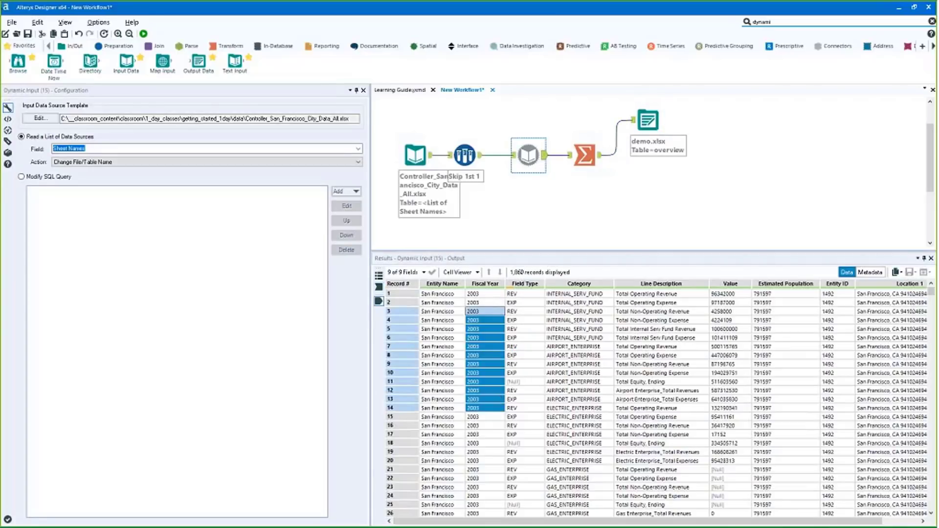
{"action": "left_click_drag", "start_coordinate": [484, 303], "coordinate": [484, 469]}
{"action": "left_click_drag", "start_coordinate": [220, 53], "coordinate": [611, 218]}
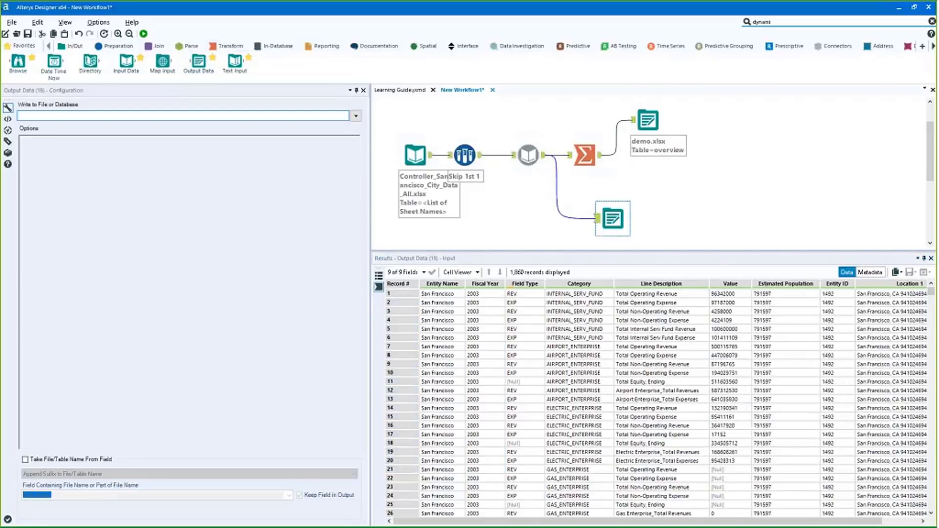
{"action": "left_click", "coordinate": [356, 115]}
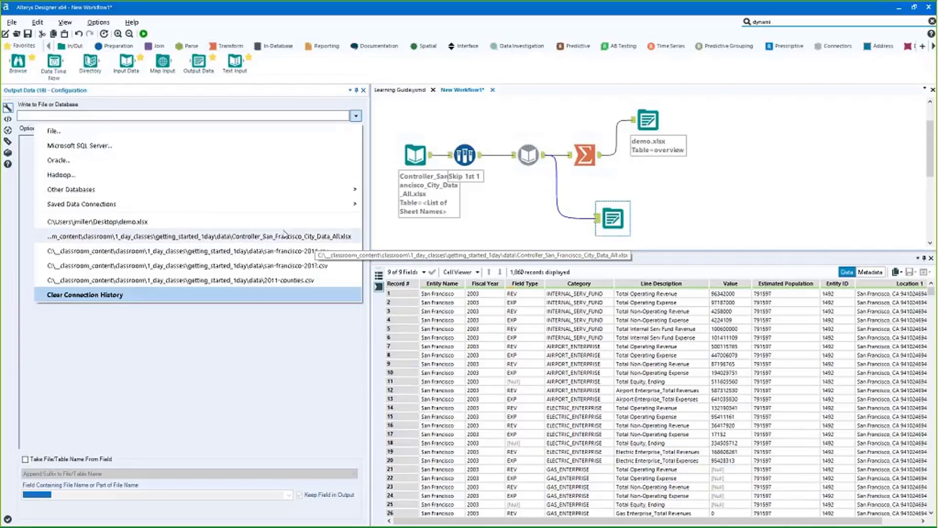
{"action": "left_click", "coordinate": [285, 236]}
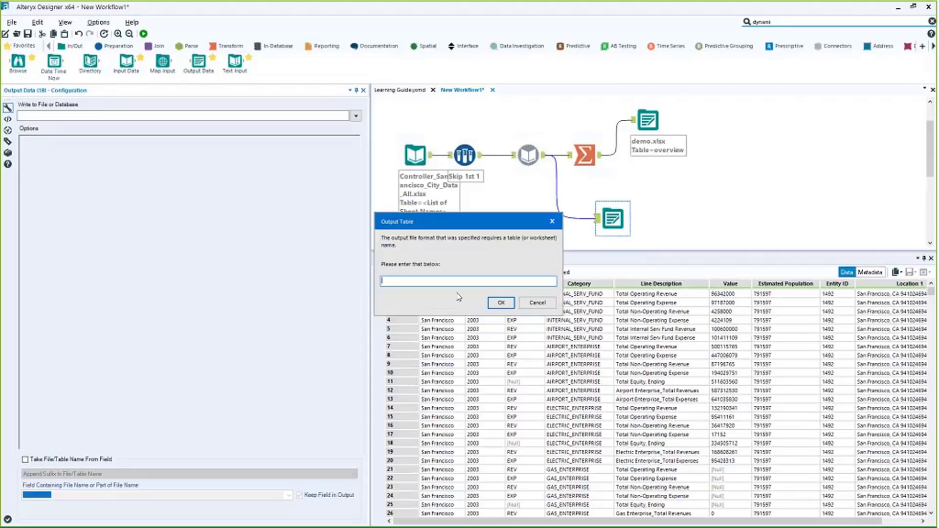
{"action": "key", "text": "Return"}
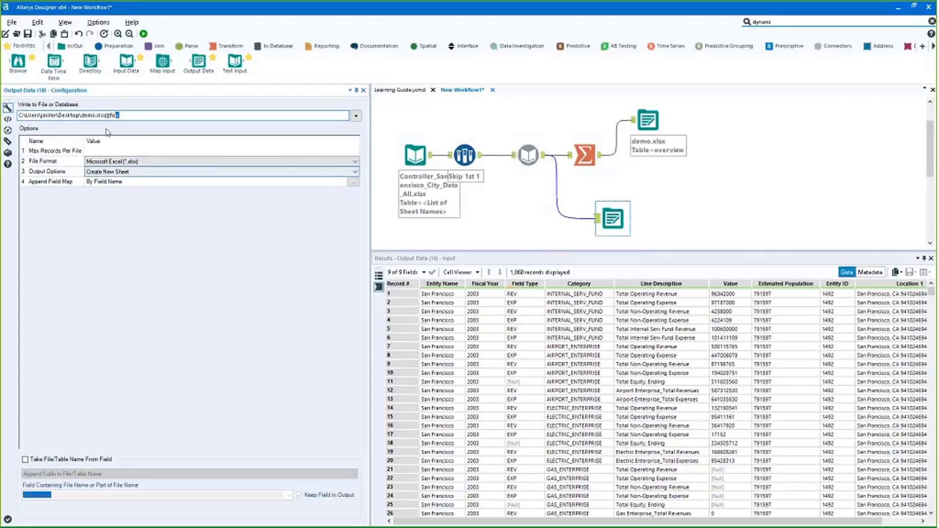
Take sheet names from the Fiscal Year field using Change File/Table Name
{"action": "left_click", "coordinate": [25, 460]}
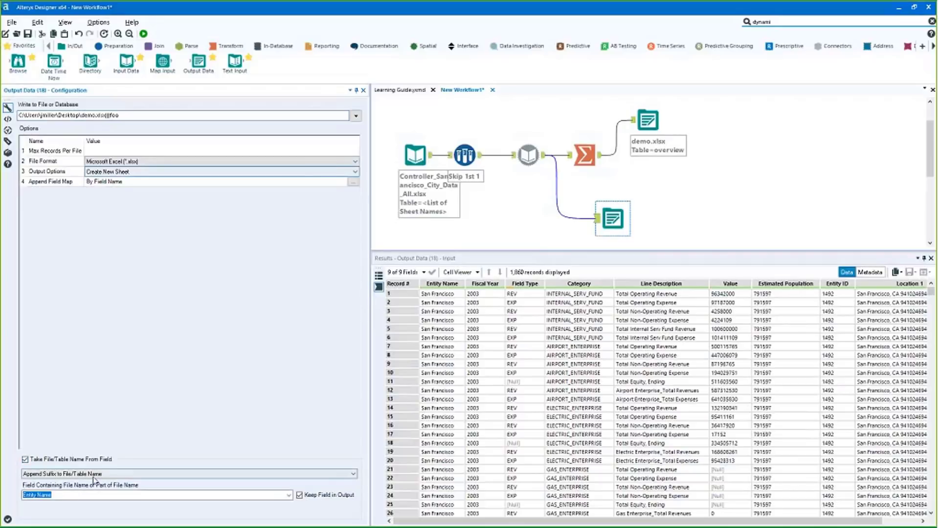
{"action": "left_click", "coordinate": [93, 475]}
{"action": "left_click", "coordinate": [95, 495]}
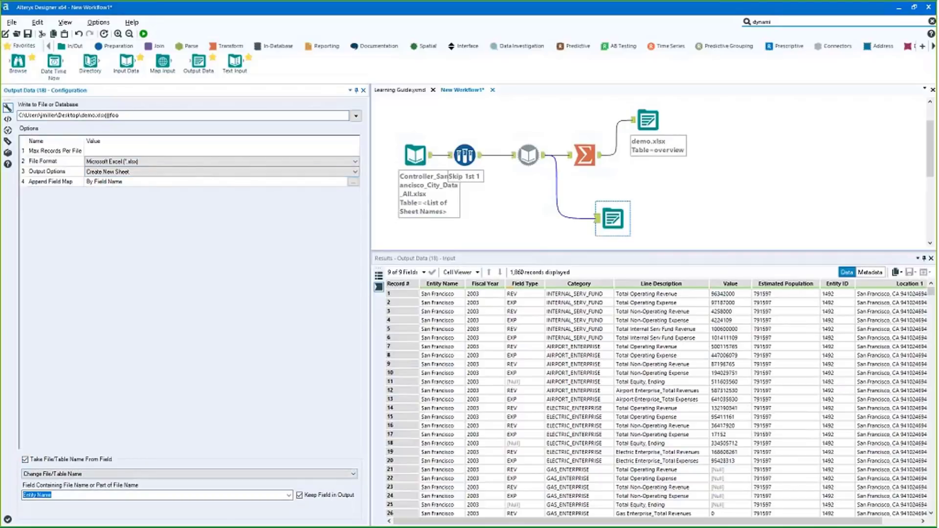
{"action": "left_click", "coordinate": [289, 496]}
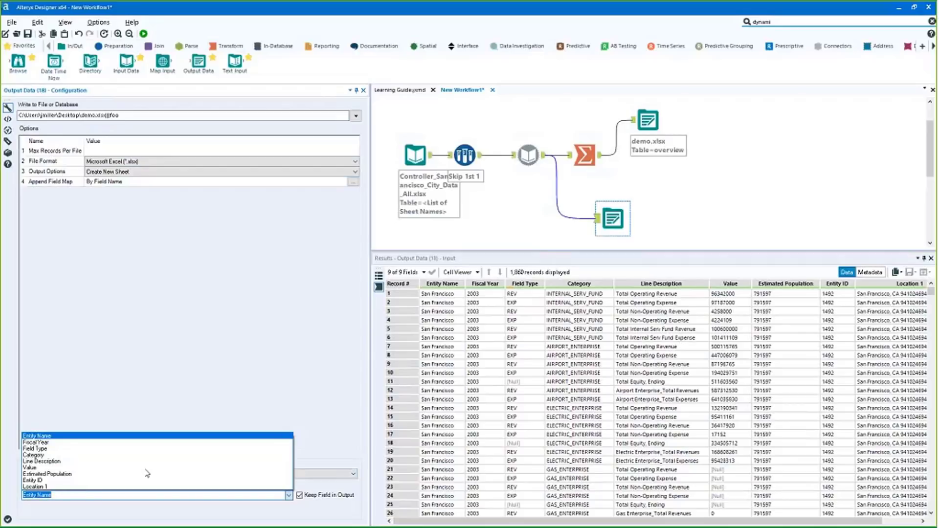
{"action": "left_click", "coordinate": [30, 442]}
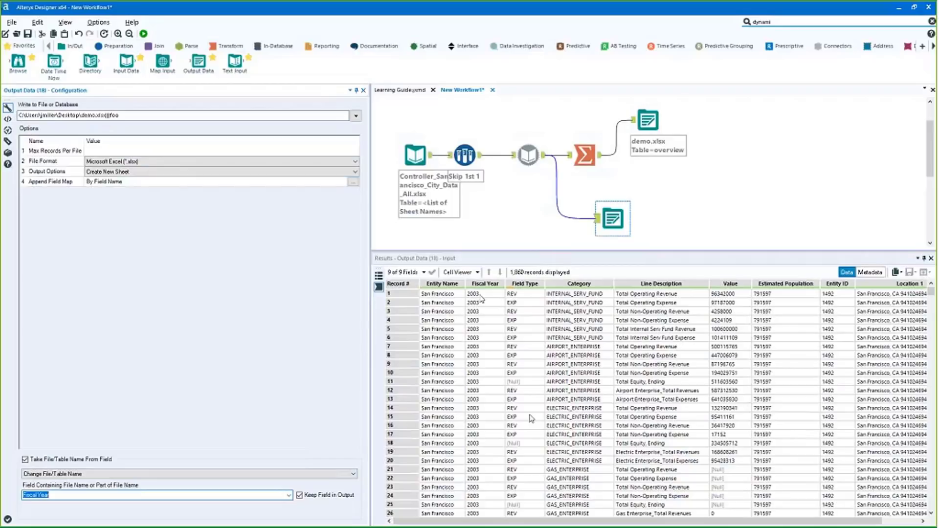
{"action": "left_click_drag", "start_coordinate": [482, 294], "coordinate": [484, 434]}
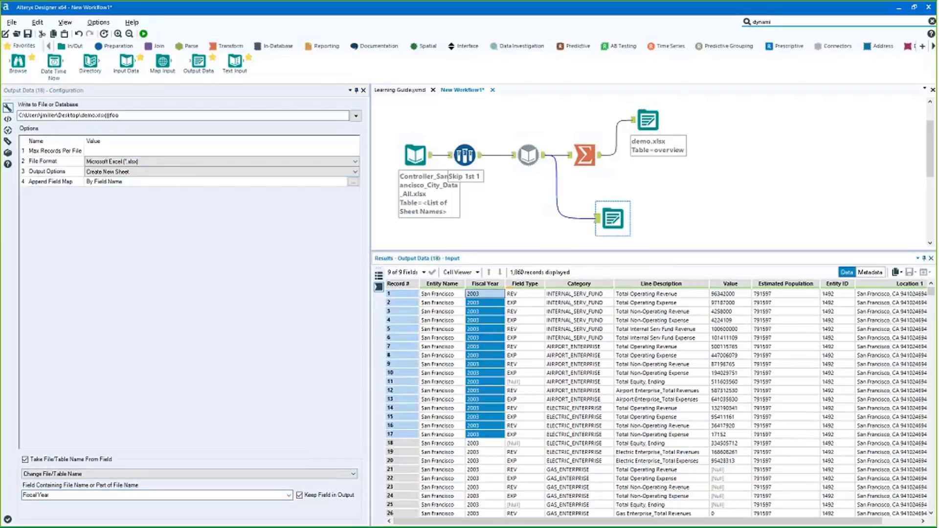
{"action": "scroll", "coordinate": [472, 446], "scroll_direction": "down", "scroll_amount": 2}
{"action": "scroll", "coordinate": [473, 446], "scroll_direction": "down", "scroll_amount": 15}
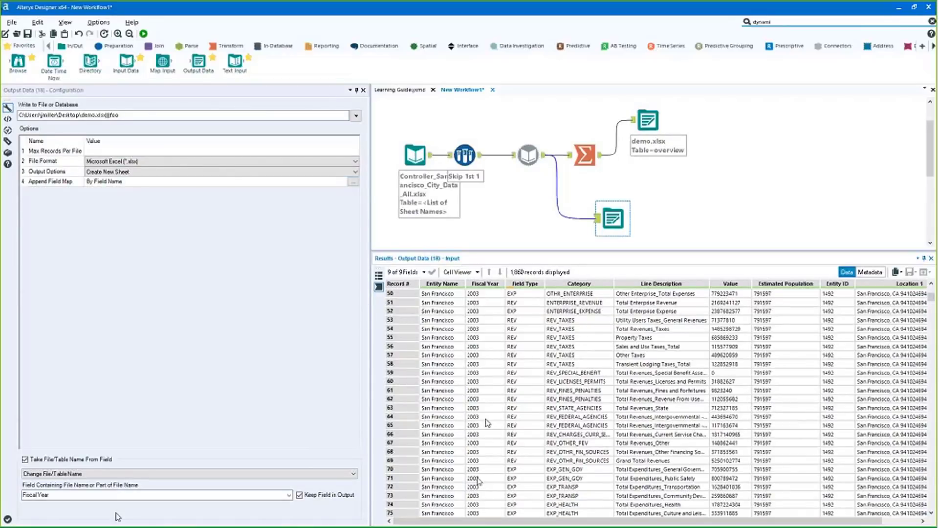
Briefly try prefixing sheet names, revert to Change File/Table Name, and run the workflow
{"action": "left_click", "coordinate": [126, 114]}
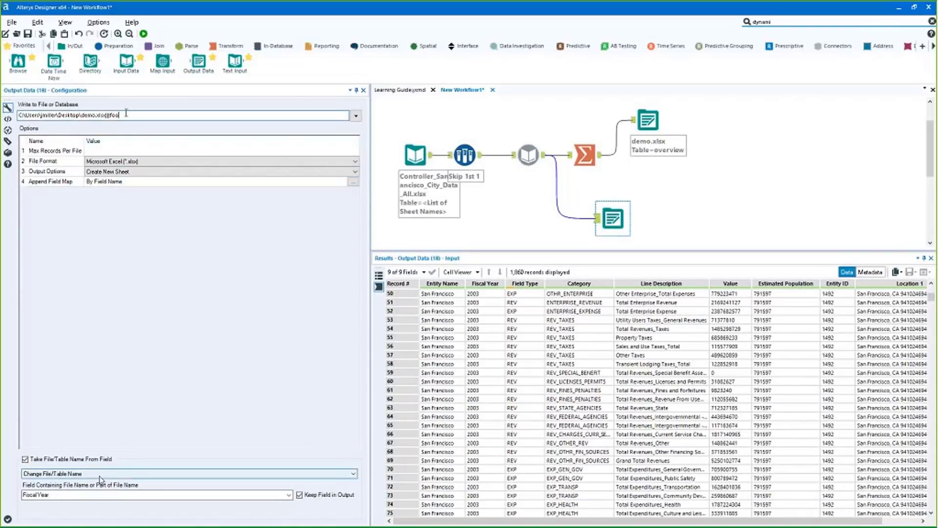
{"action": "key", "text": "ctrl+shift+Left"}
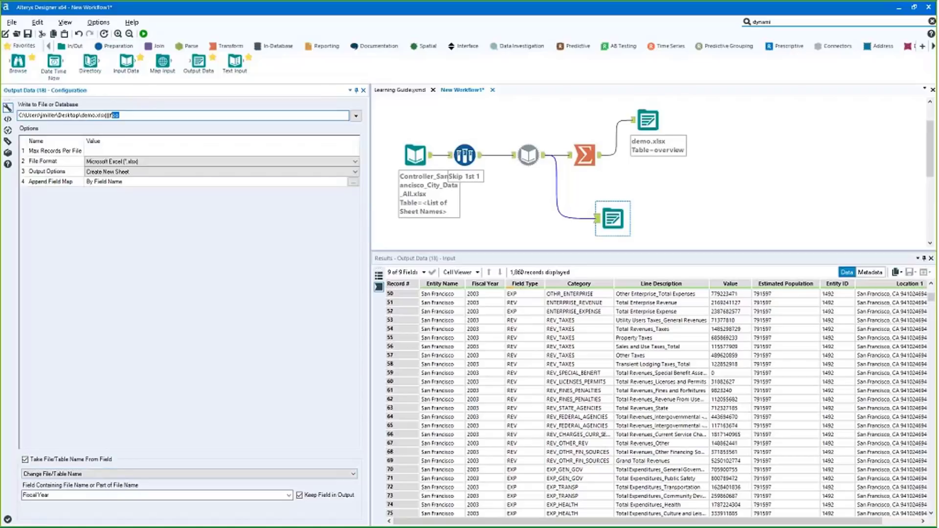
{"action": "left_click", "coordinate": [194, 474]}
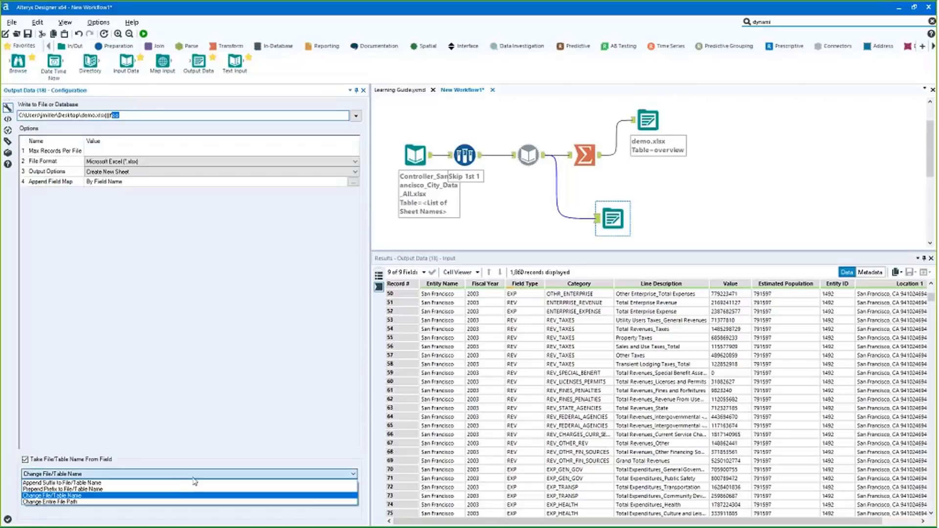
{"action": "left_click", "coordinate": [126, 488]}
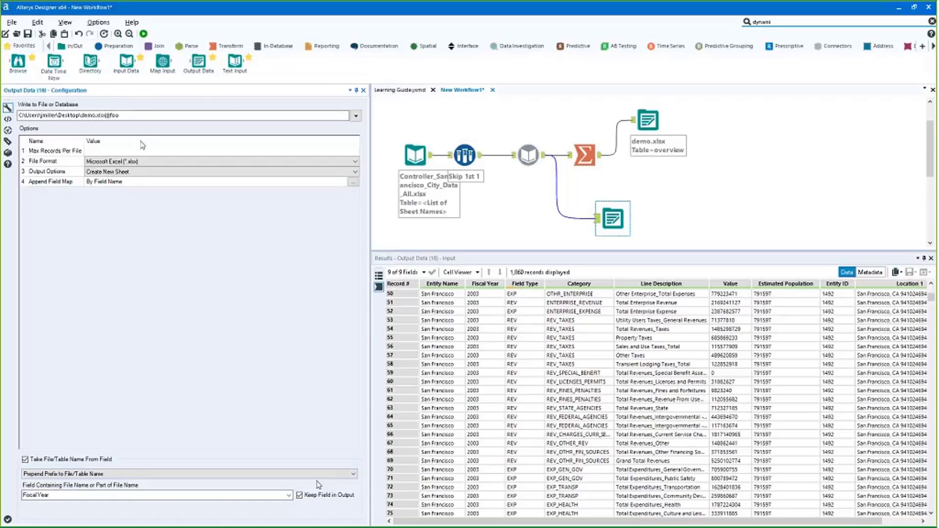
{"action": "left_click", "coordinate": [119, 115]}
{"action": "left_click_drag", "start_coordinate": [491, 295], "coordinate": [489, 365]}
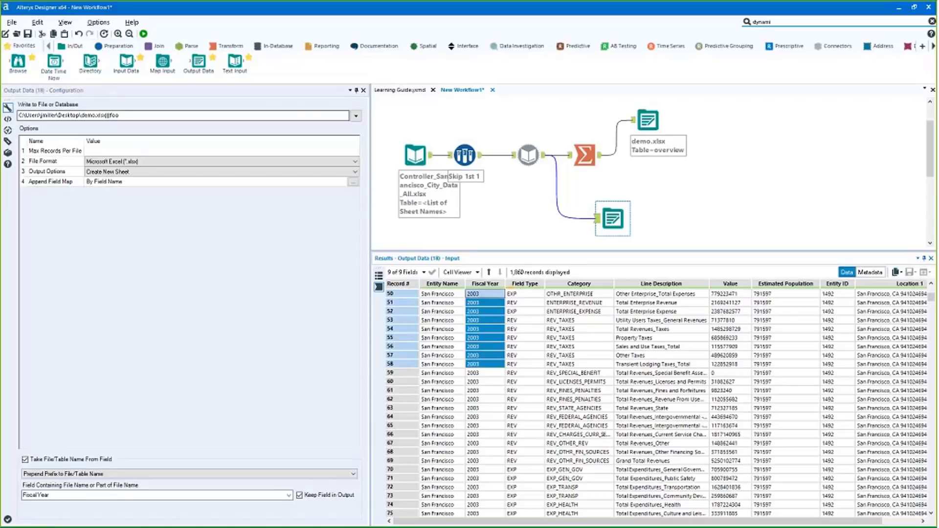
{"action": "left_click", "coordinate": [103, 475]}
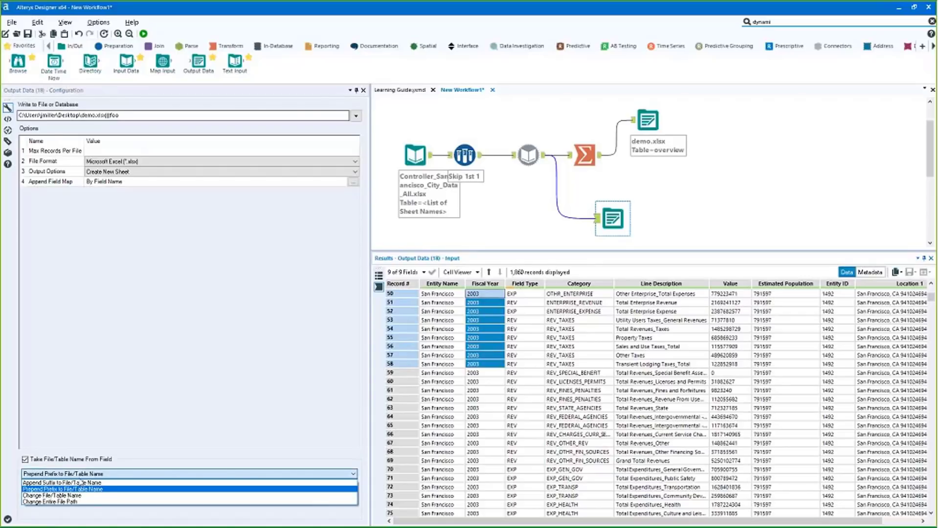
{"action": "left_click", "coordinate": [51, 495]}
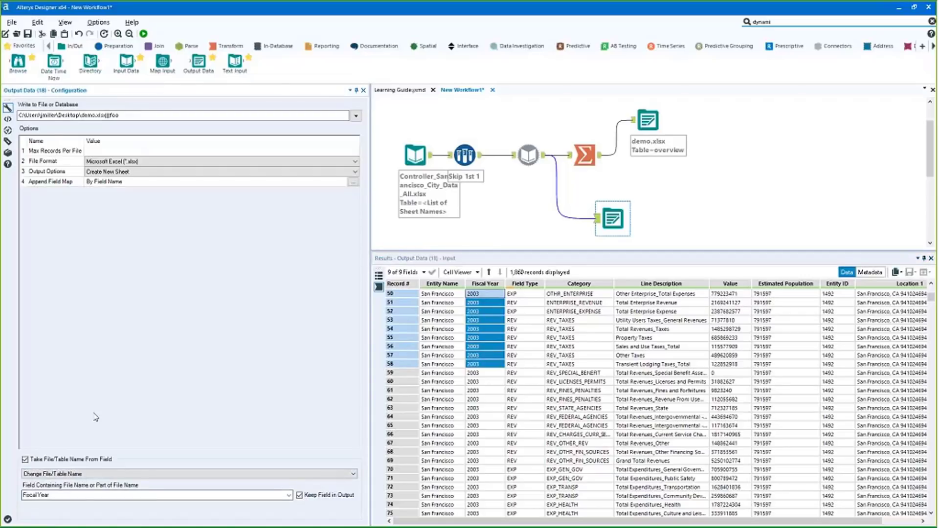
{"action": "left_click", "coordinate": [143, 34]}
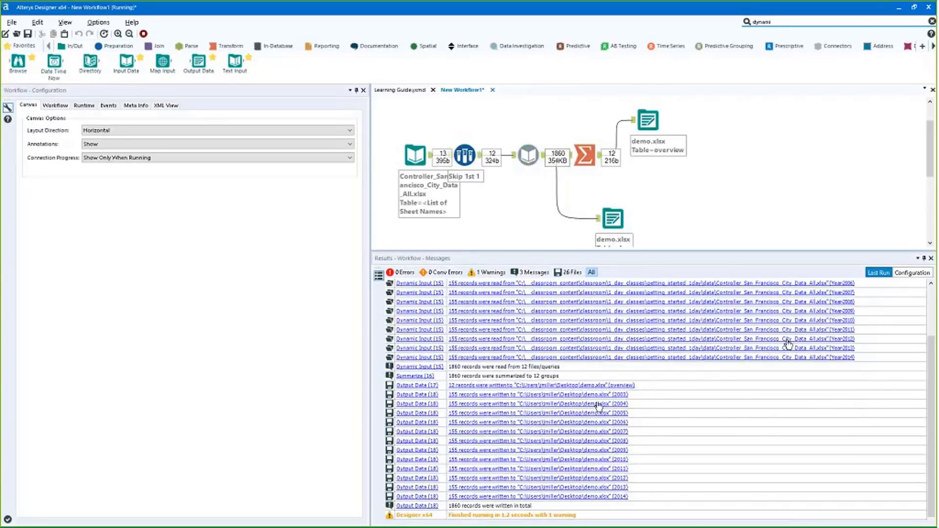
Open the 2003 demo.xlsx output link from the Output Data (18) messages
{"action": "left_click", "coordinate": [546, 398]}
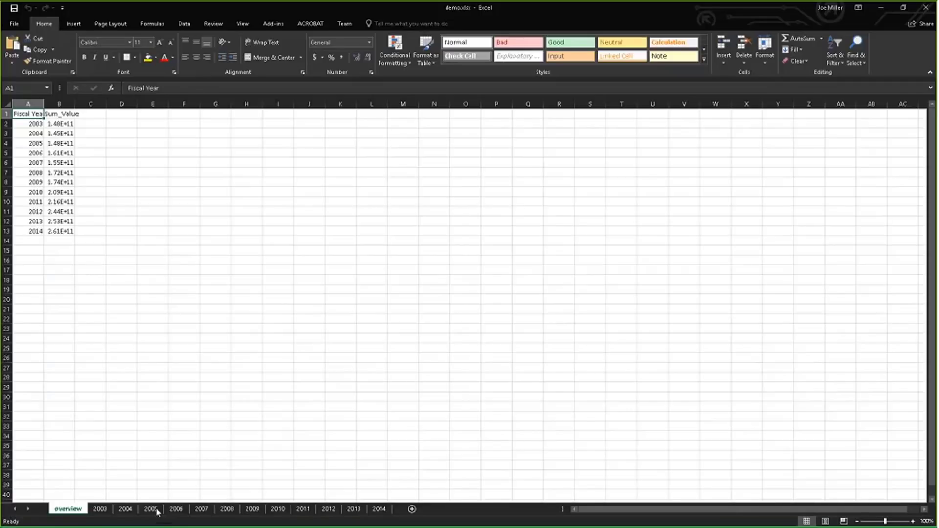
Inspect the 2003 and 2004 sheets in demo.xlsx, then advance to the Support Resources slide
{"action": "left_click", "coordinate": [100, 509]}
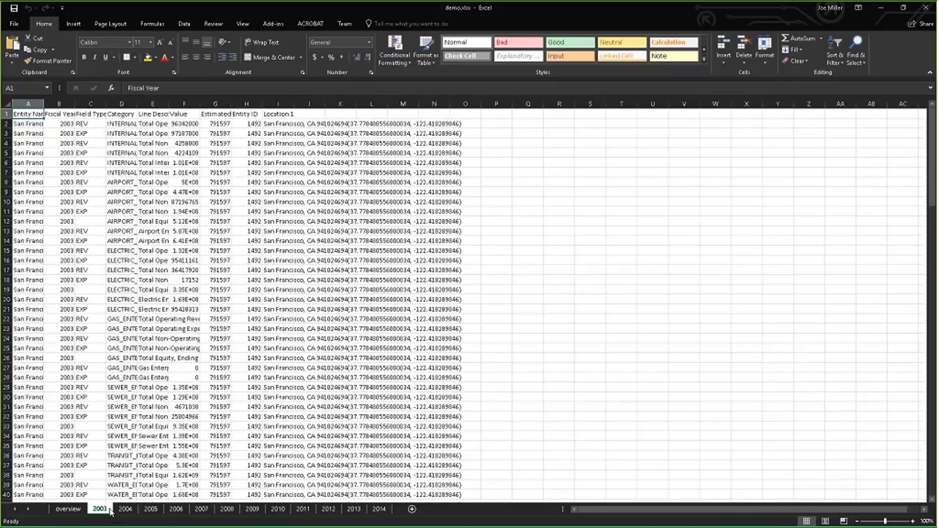
{"action": "left_click_drag", "start_coordinate": [65, 202], "coordinate": [85, 408]}
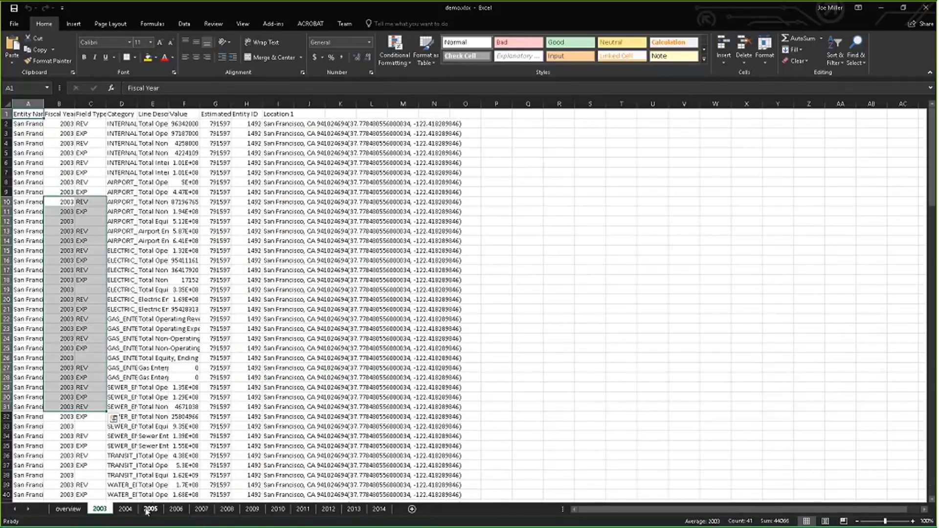
{"action": "left_click", "coordinate": [126, 509]}
{"action": "left_click_drag", "start_coordinate": [68, 206], "coordinate": [74, 343]}
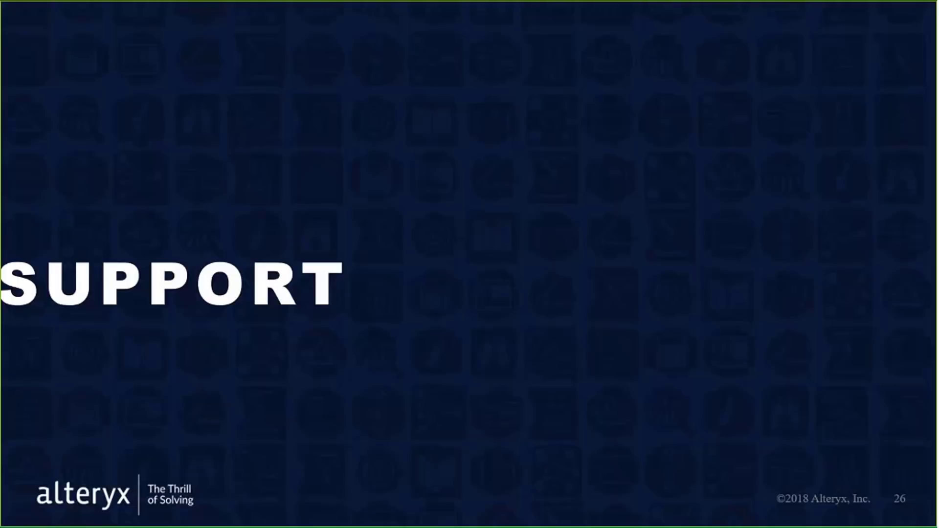
{"action": "key", "text": "Right"}
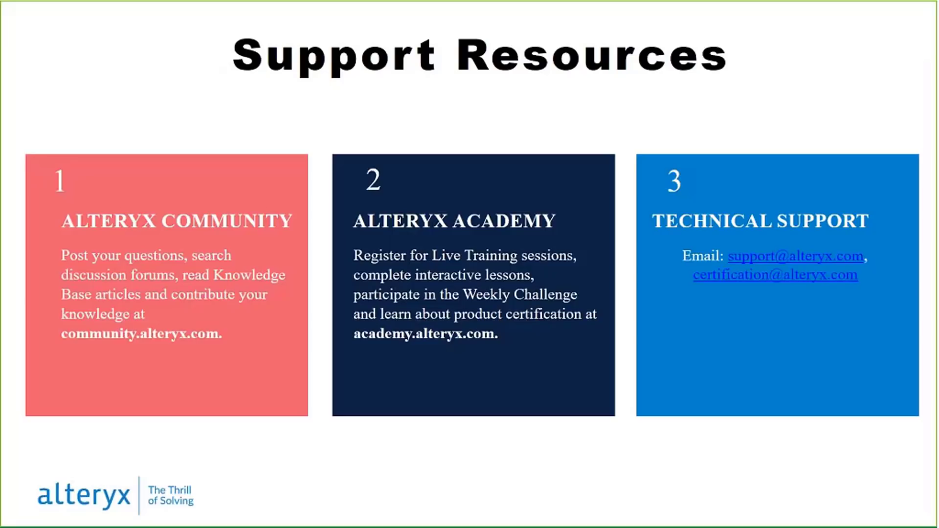
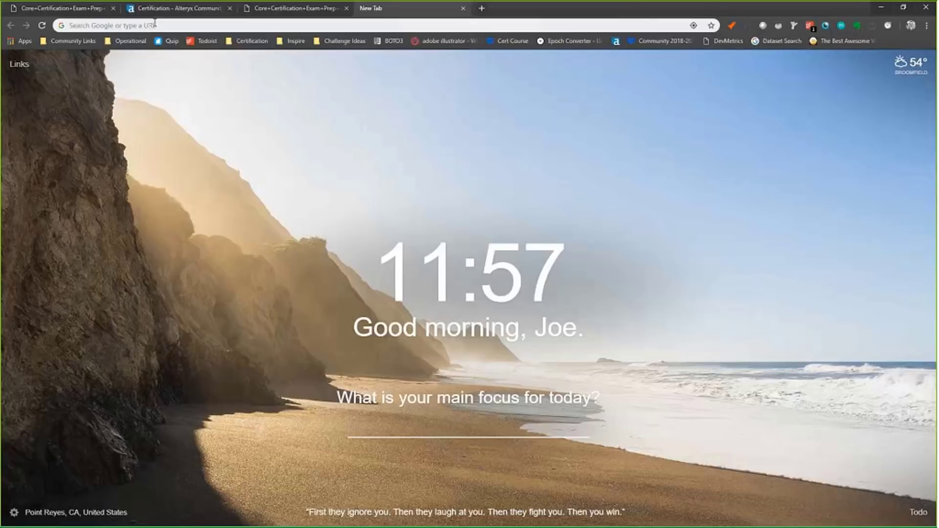
Open the Live Training page and its 'Live Training Index & Welcome' post
{"action": "left_click", "coordinate": [154, 24]}
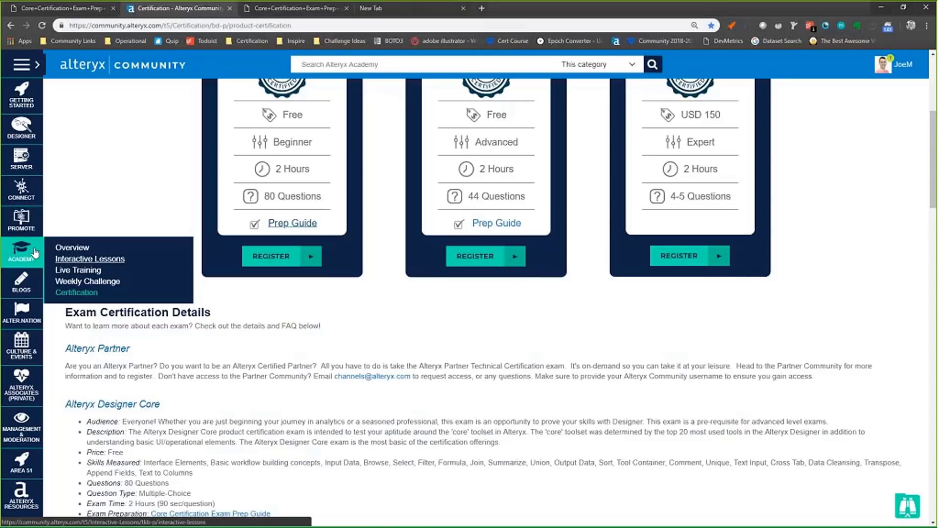
{"action": "left_click", "coordinate": [74, 269]}
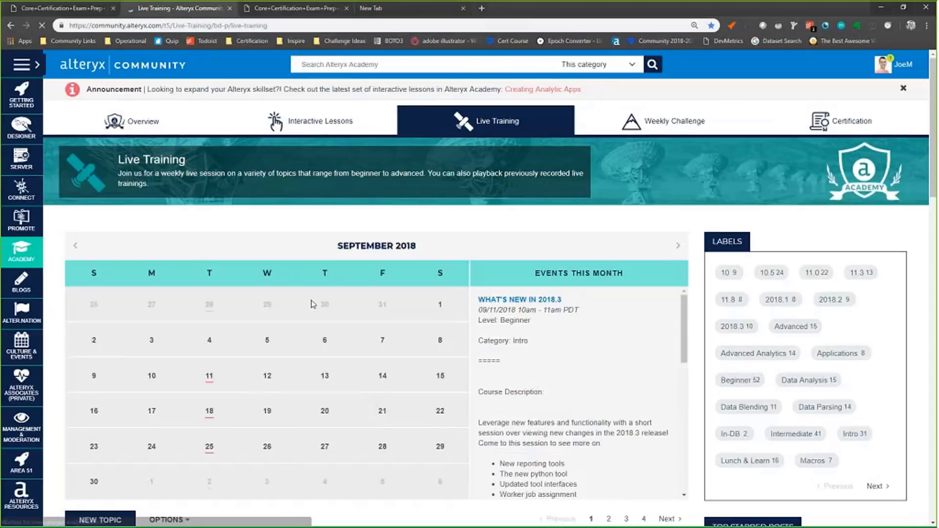
{"action": "scroll", "coordinate": [312, 303], "scroll_direction": "down", "scroll_amount": 5}
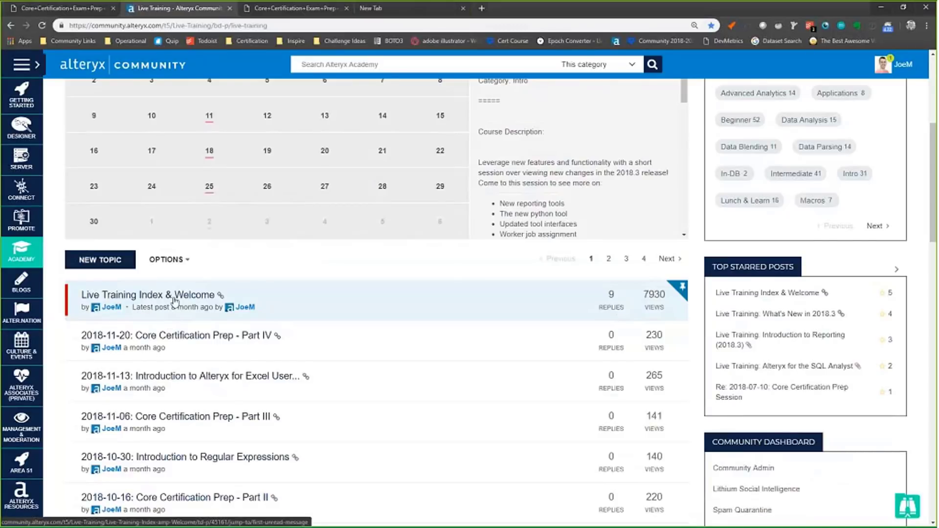
{"action": "left_click", "coordinate": [175, 301]}
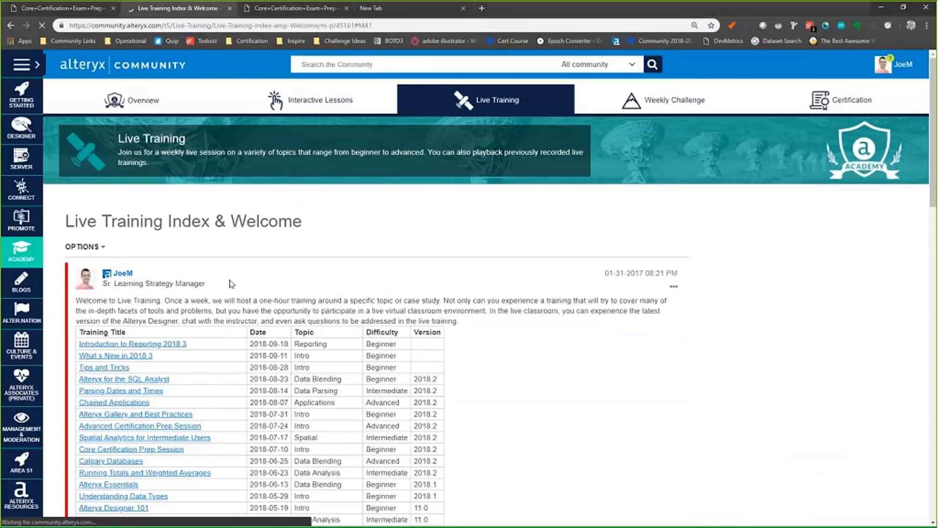
Scroll through the table of past training sessions, then move on to the closing slide
{"action": "scroll", "coordinate": [191, 304], "scroll_direction": "down", "scroll_amount": 5}
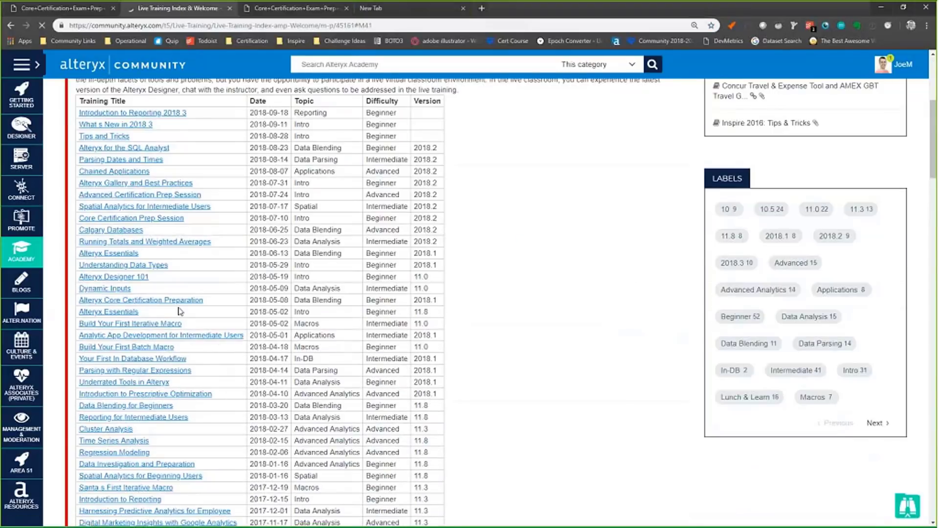
{"action": "scroll", "coordinate": [179, 334], "scroll_direction": "down", "scroll_amount": 5}
{"action": "scroll", "coordinate": [191, 358], "scroll_direction": "down", "scroll_amount": 3}
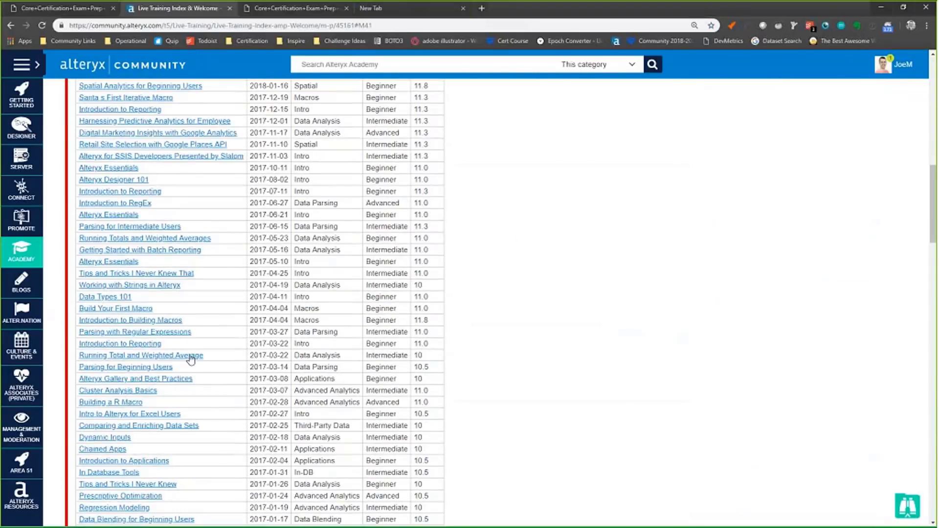
{"action": "scroll", "coordinate": [191, 359], "scroll_direction": "down", "scroll_amount": 3}
{"action": "scroll", "coordinate": [178, 397], "scroll_direction": "down", "scroll_amount": 5}
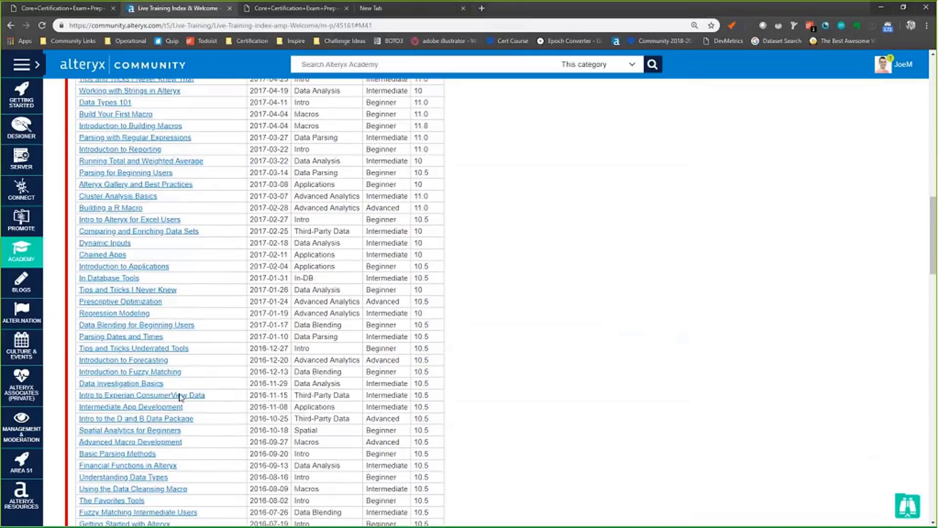
{"action": "scroll", "coordinate": [180, 383], "scroll_direction": "up", "scroll_amount": 5}
{"action": "scroll", "coordinate": [180, 382], "scroll_direction": "up", "scroll_amount": 5}
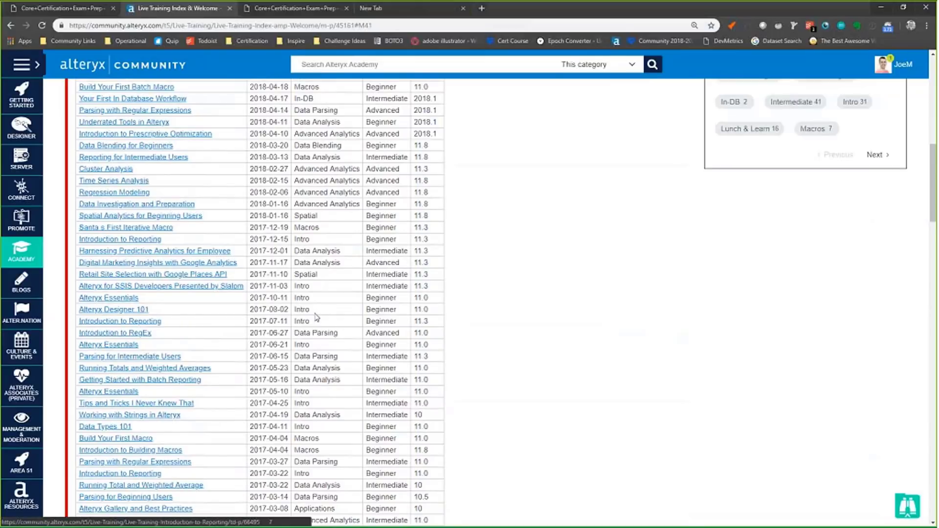
{"action": "left_click_drag", "start_coordinate": [382, 309], "coordinate": [390, 309]}
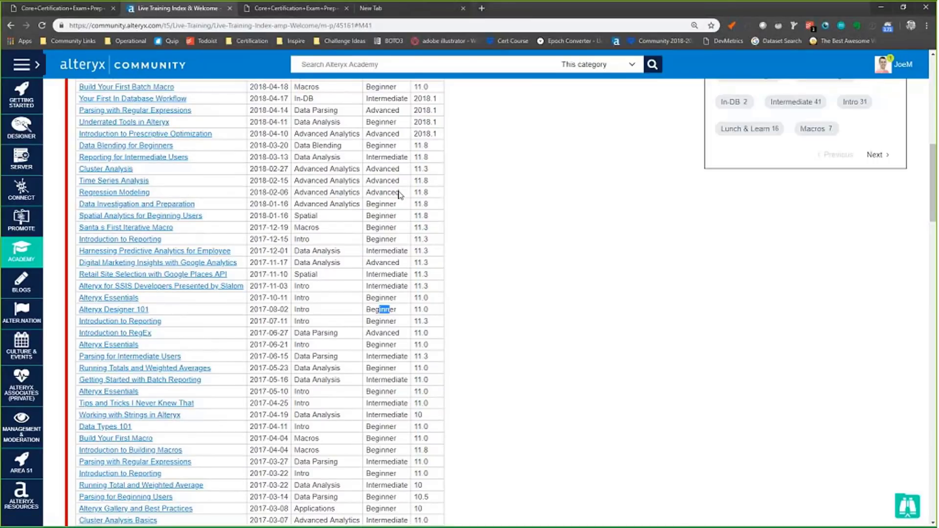
{"action": "scroll", "coordinate": [286, 298], "scroll_direction": "up", "scroll_amount": 3}
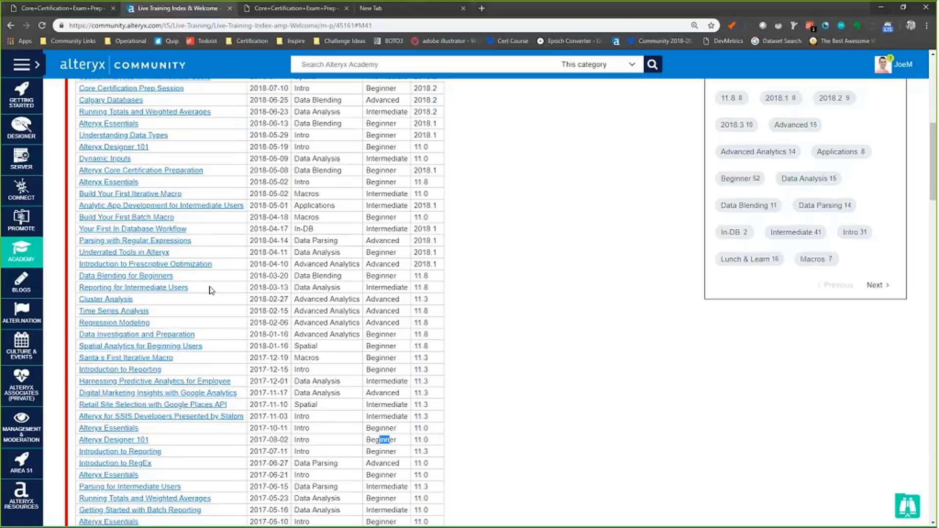
{"action": "key", "text": "alt+Tab"}
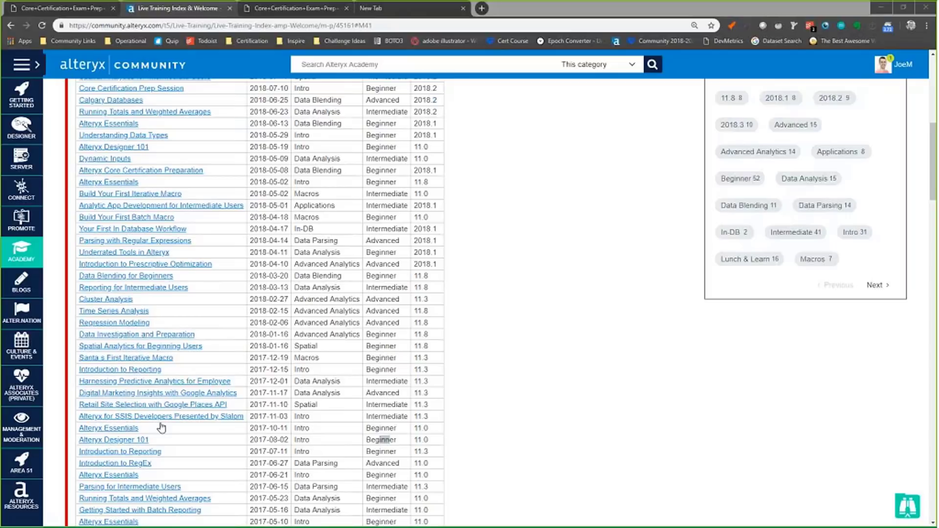
{"action": "left_click", "coordinate": [886, 6]}
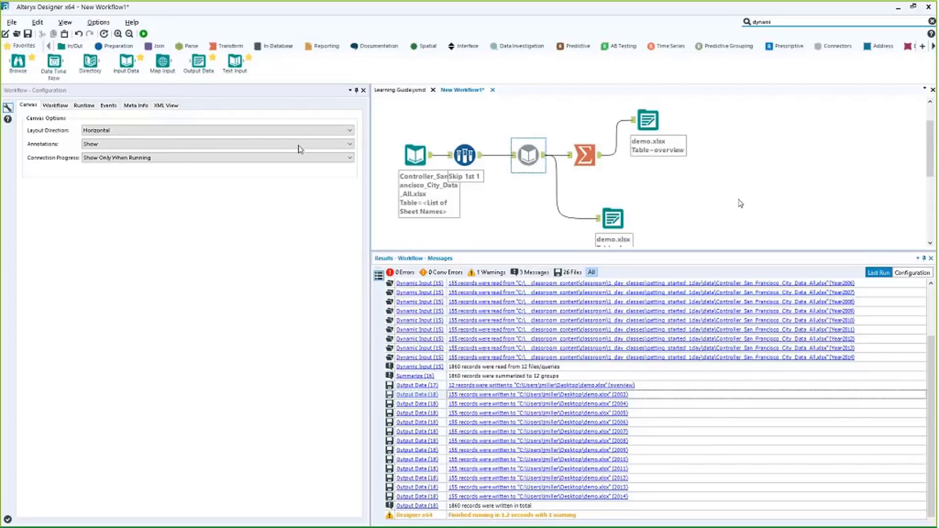
Start a new workflow with a Date Time Now tool using the yyyy-MM-dd format
{"action": "left_click", "coordinate": [741, 203]}
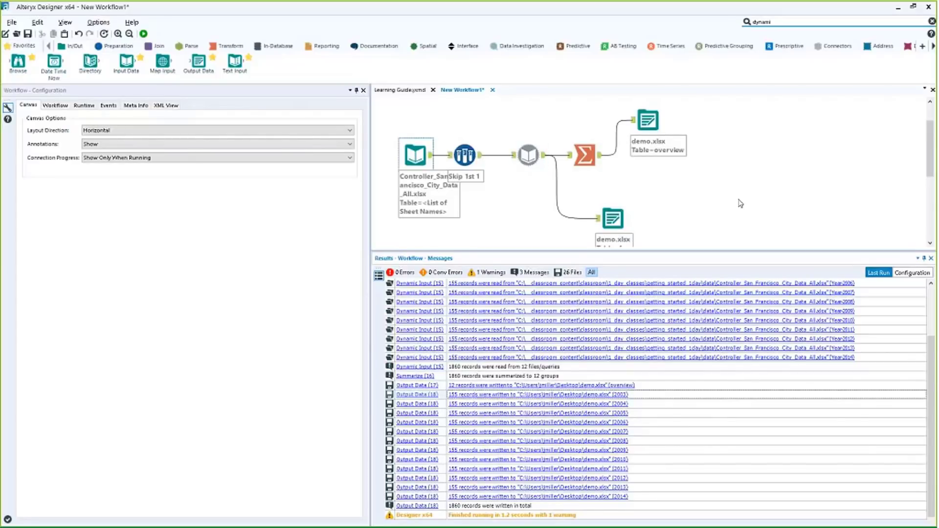
{"action": "left_click", "coordinate": [7, 36]}
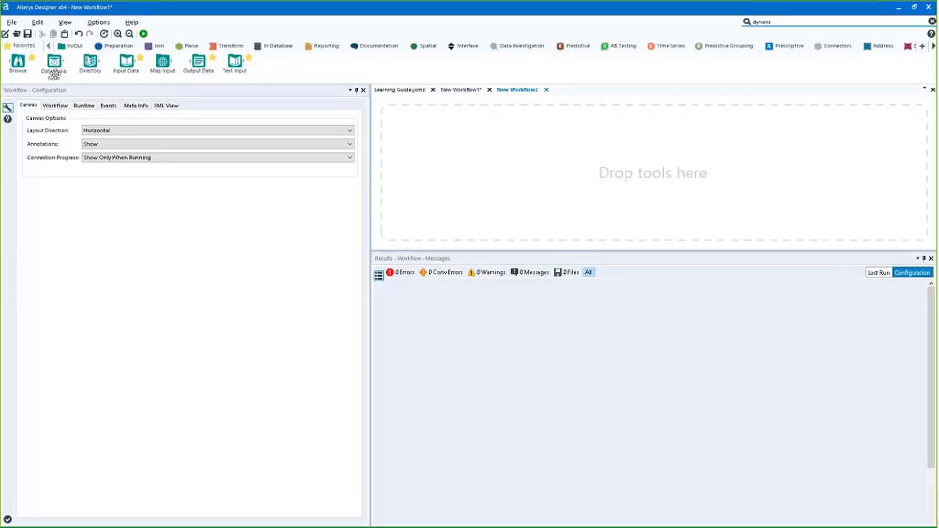
{"action": "left_click_drag", "start_coordinate": [54, 62], "coordinate": [426, 128]}
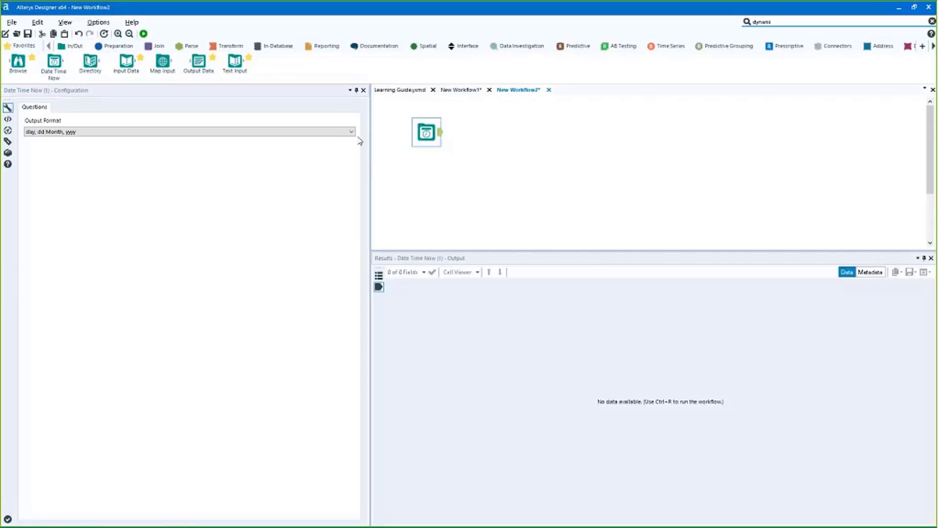
{"action": "left_click", "coordinate": [352, 131]}
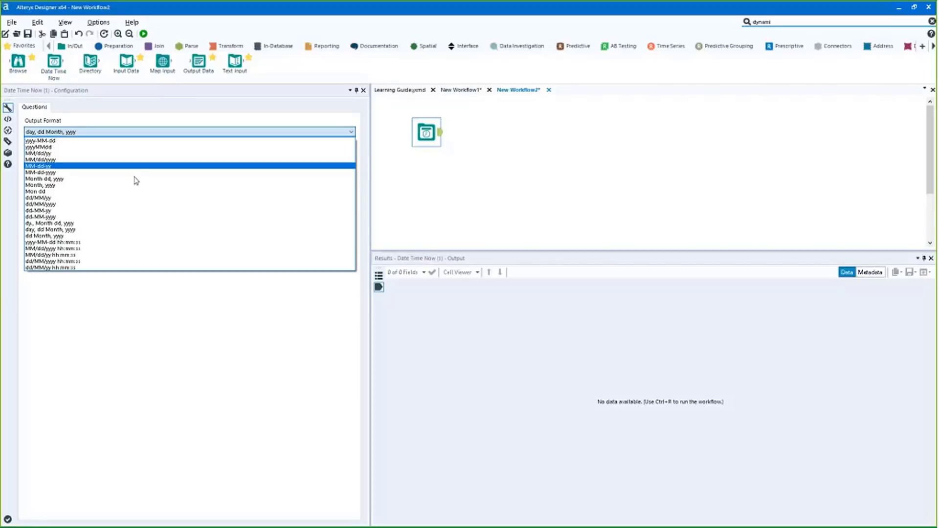
{"action": "left_click", "coordinate": [114, 141]}
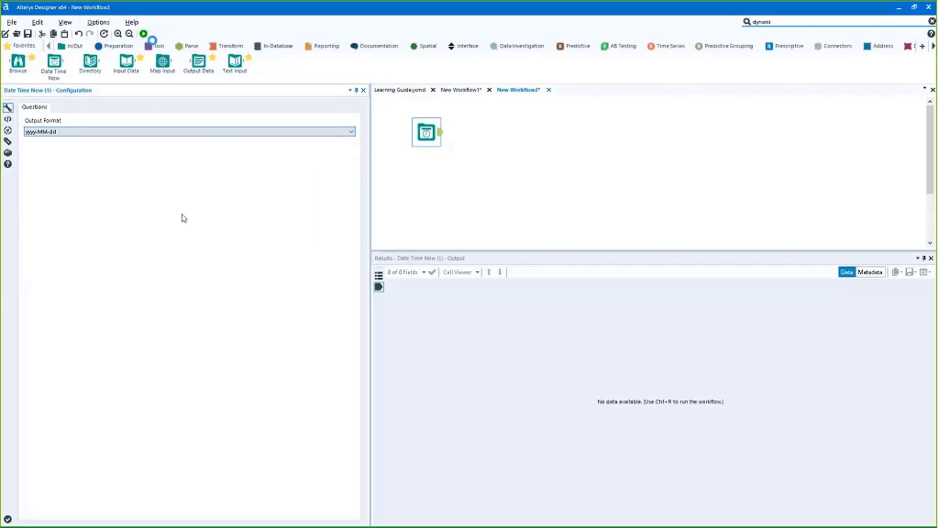
Run the workflow and confirm DateTimeNow outputs 2018-09-25
{"action": "key", "text": "ctrl+r"}
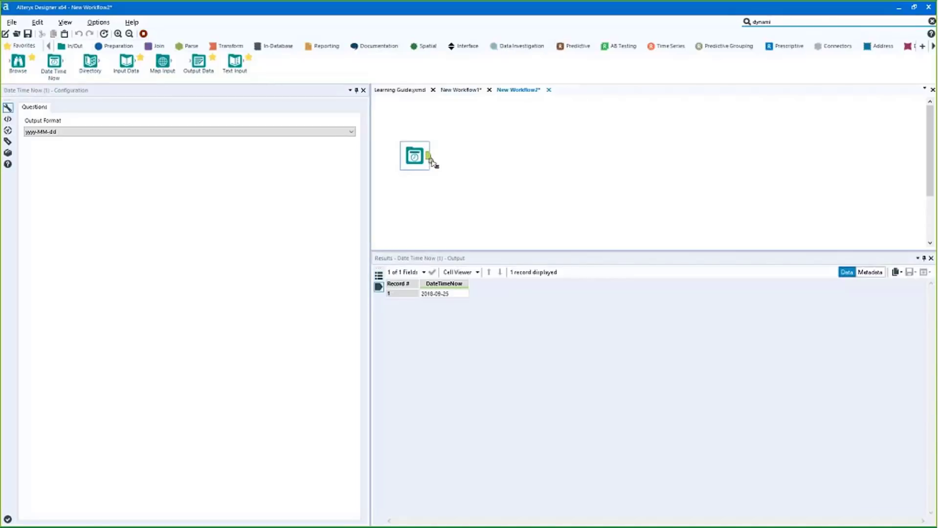
{"action": "left_click", "coordinate": [447, 293]}
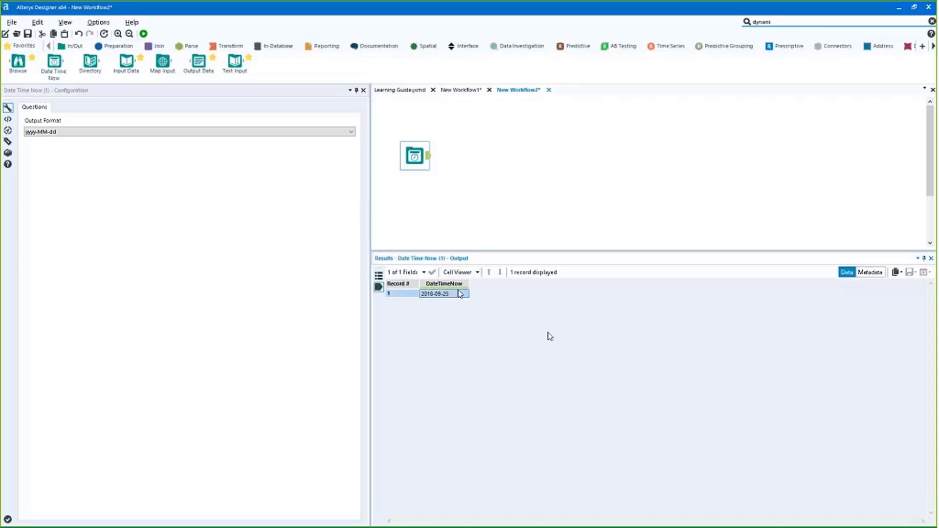
{"action": "left_click", "coordinate": [114, 46]}
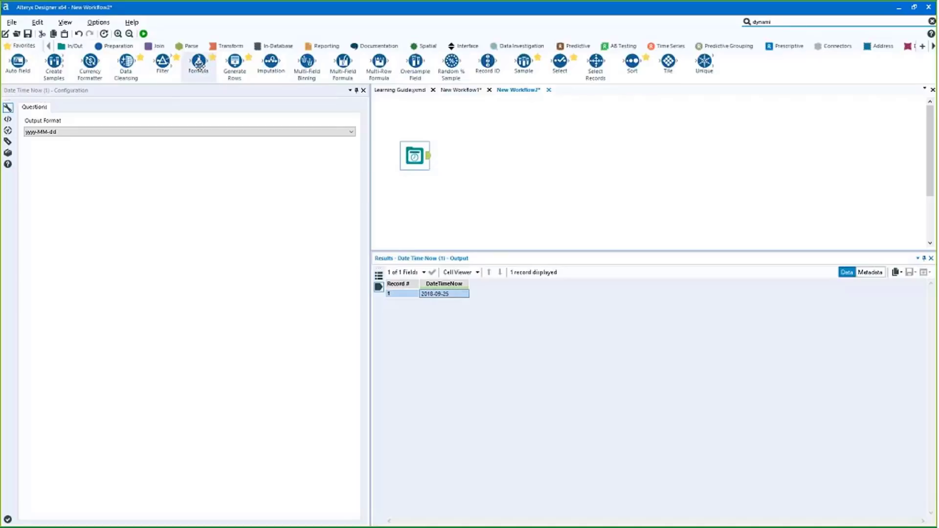
{"action": "left_click", "coordinate": [71, 46]}
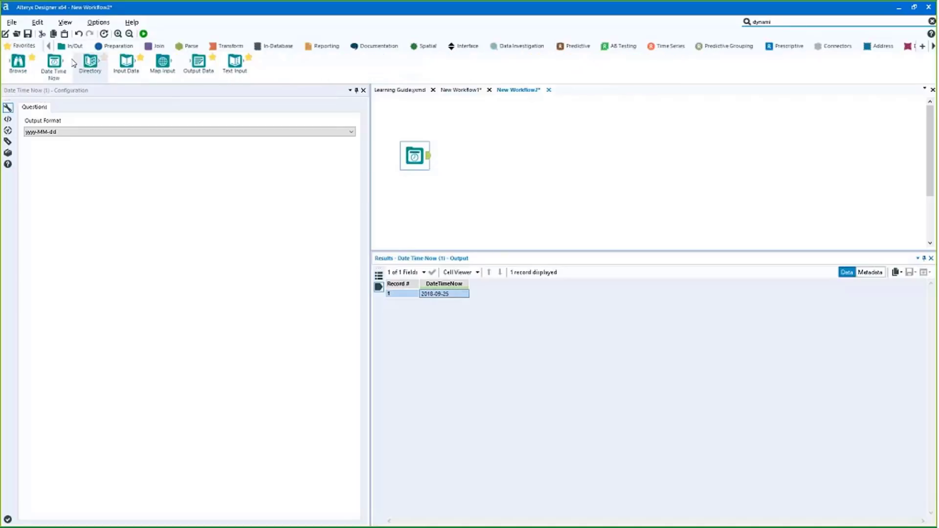
{"action": "left_click", "coordinate": [416, 201]}
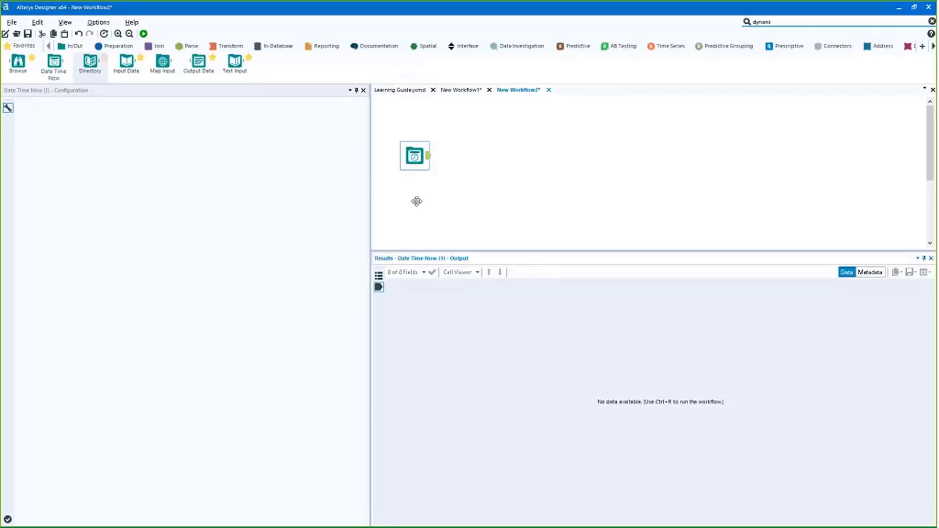
Add a Directory tool pointed at the core_concepts_1_day_advanced data folder
{"action": "left_click_drag", "start_coordinate": [416, 201], "coordinate": [415, 202]}
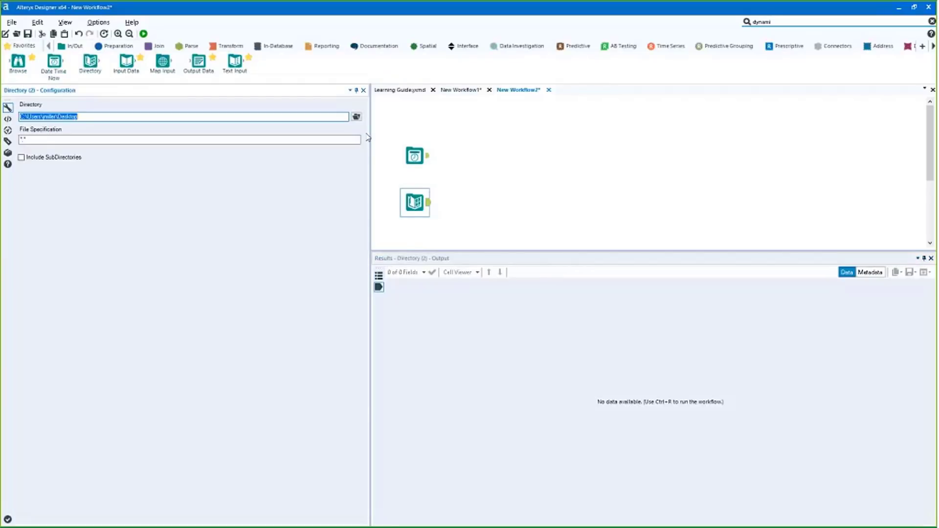
{"action": "left_click", "coordinate": [356, 116]}
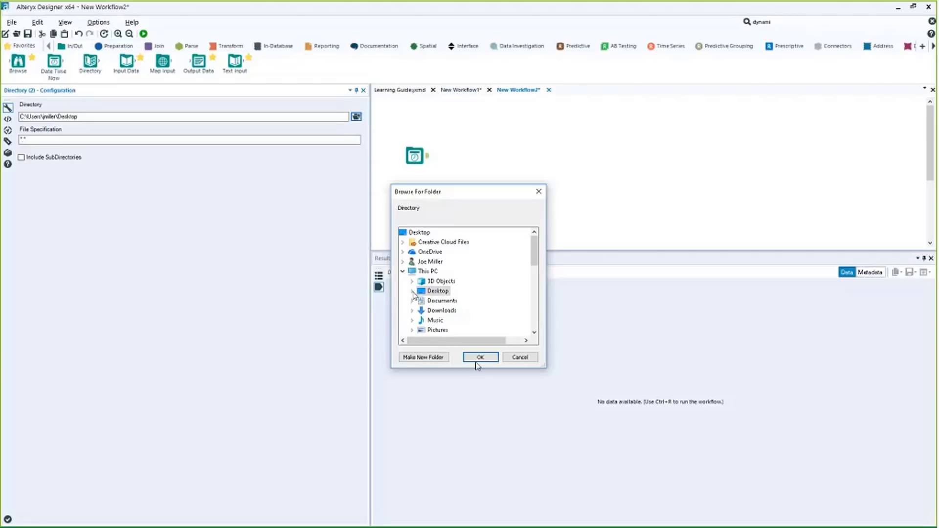
{"action": "scroll", "coordinate": [432, 307], "scroll_direction": "down", "scroll_amount": 3}
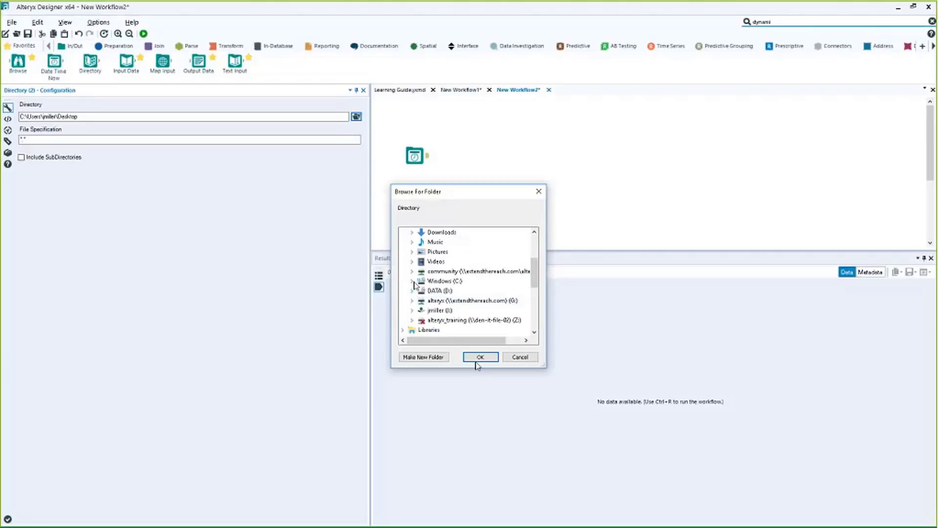
{"action": "double_click", "coordinate": [433, 281]}
{"action": "left_click", "coordinate": [421, 242]}
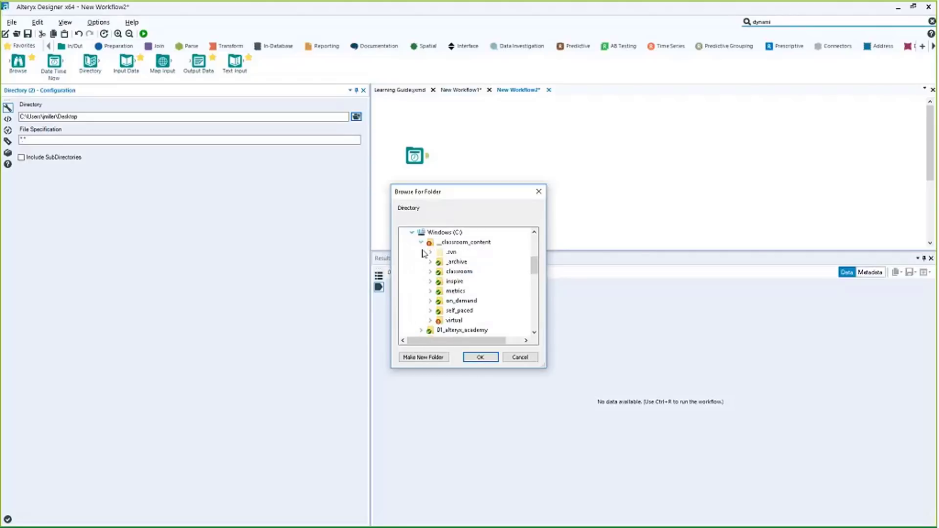
{"action": "left_click", "coordinate": [431, 271]}
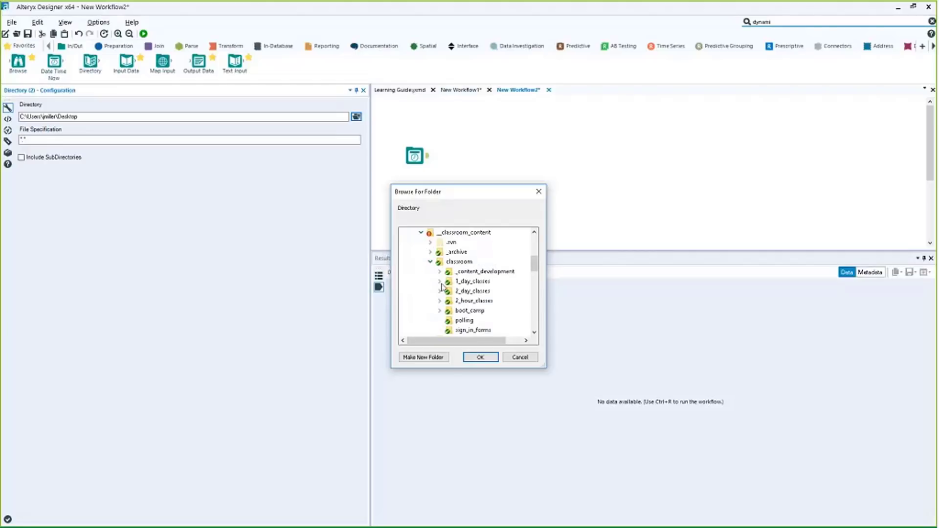
{"action": "left_click", "coordinate": [440, 282]}
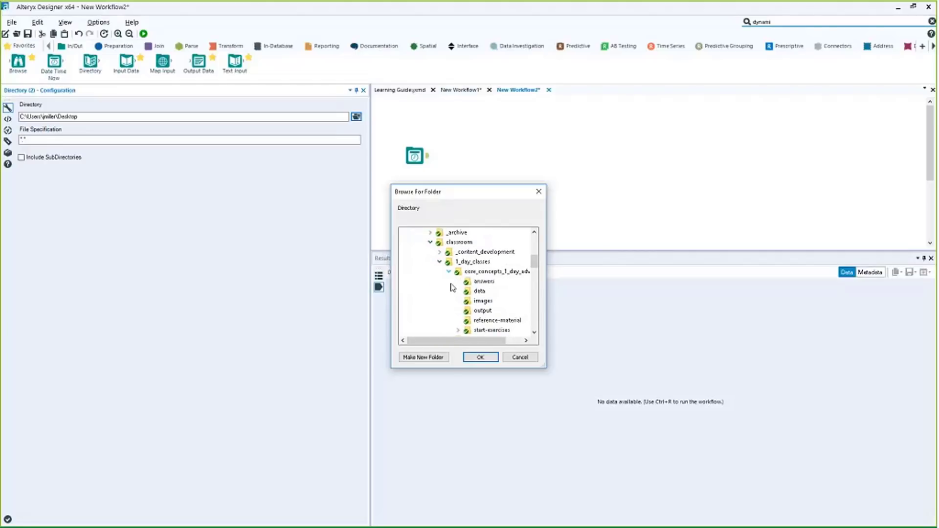
{"action": "left_click", "coordinate": [480, 291]}
{"action": "key", "text": "Return"}
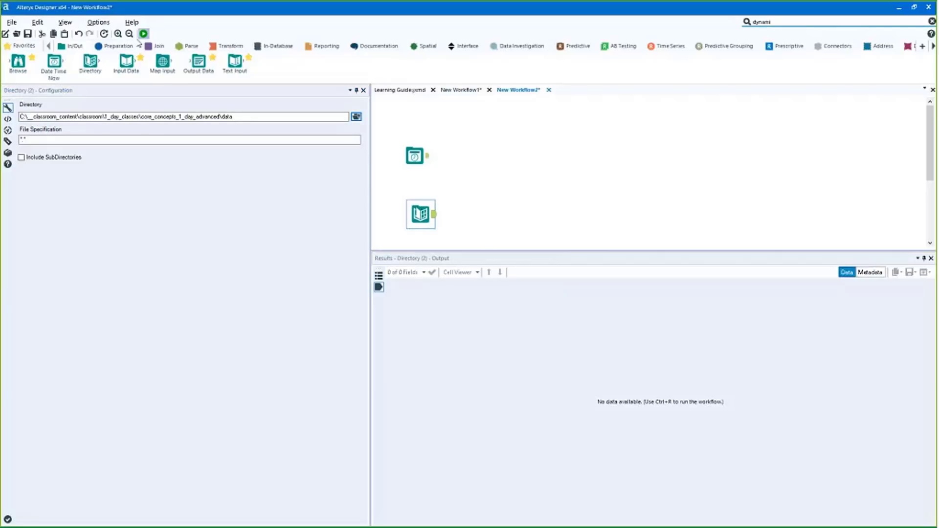
Run the workflow and review the 25 listed files, such as 2013-counties.csv
{"action": "left_click", "coordinate": [143, 33]}
{"action": "left_click", "coordinate": [421, 214]}
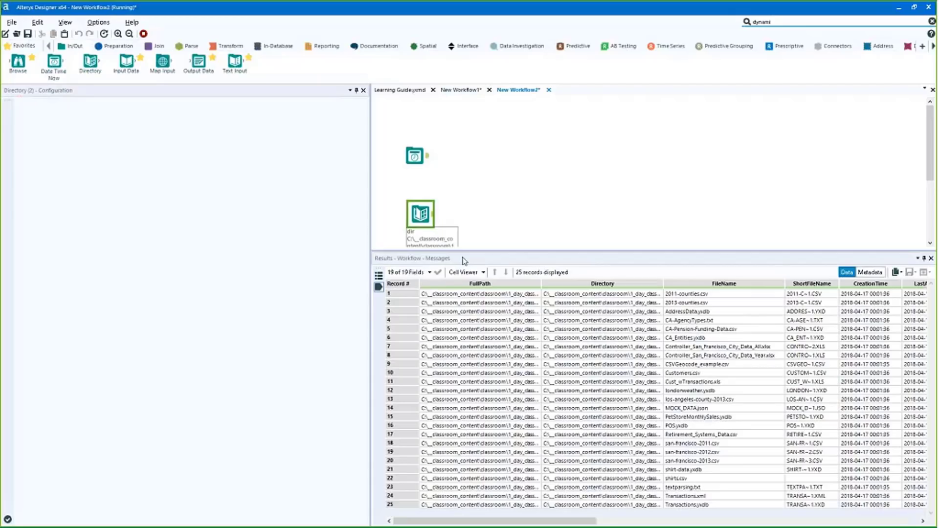
{"action": "left_click_drag", "start_coordinate": [421, 214], "coordinate": [415, 214]}
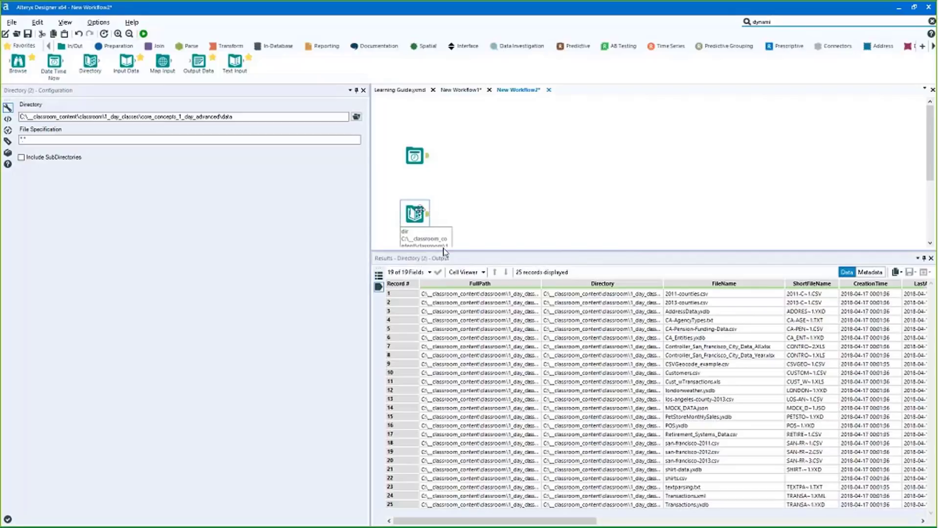
{"action": "left_click_drag", "start_coordinate": [536, 521], "coordinate": [576, 514]}
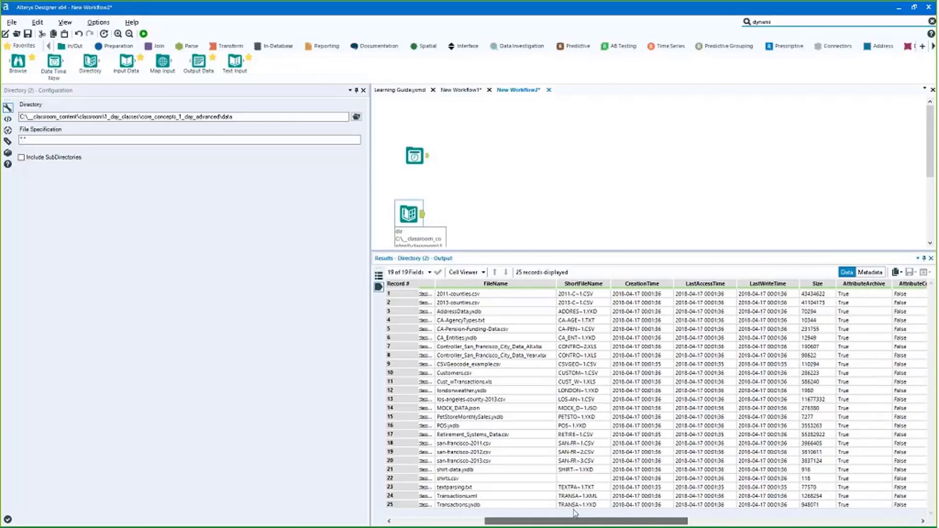
{"action": "left_click_drag", "start_coordinate": [496, 312], "coordinate": [495, 435]}
{"action": "left_click", "coordinate": [496, 461]}
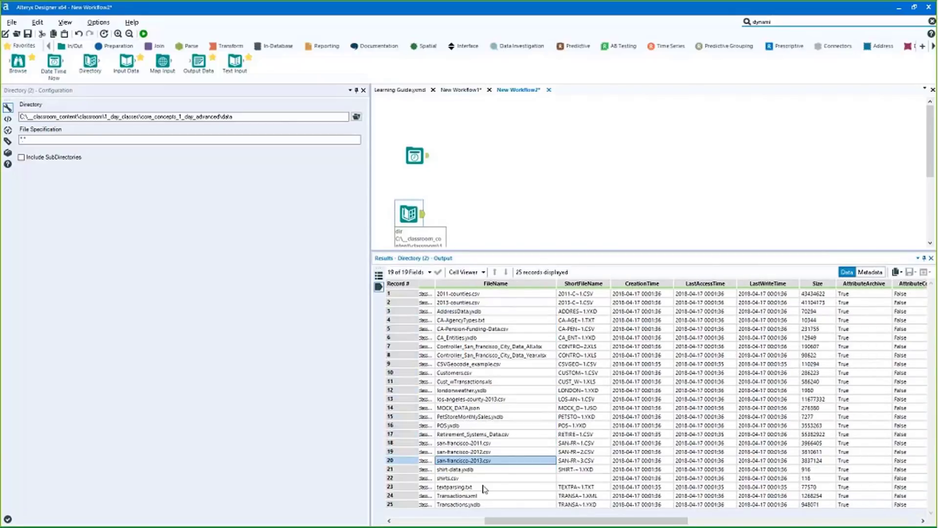
{"action": "scroll", "coordinate": [573, 484], "scroll_direction": "left", "scroll_amount": 3}
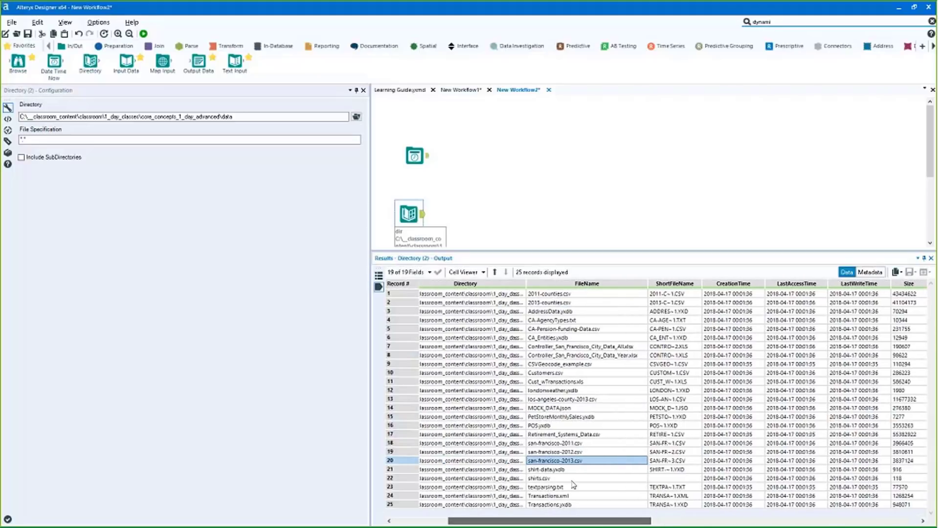
{"action": "left_click_drag", "start_coordinate": [565, 303], "coordinate": [565, 347]}
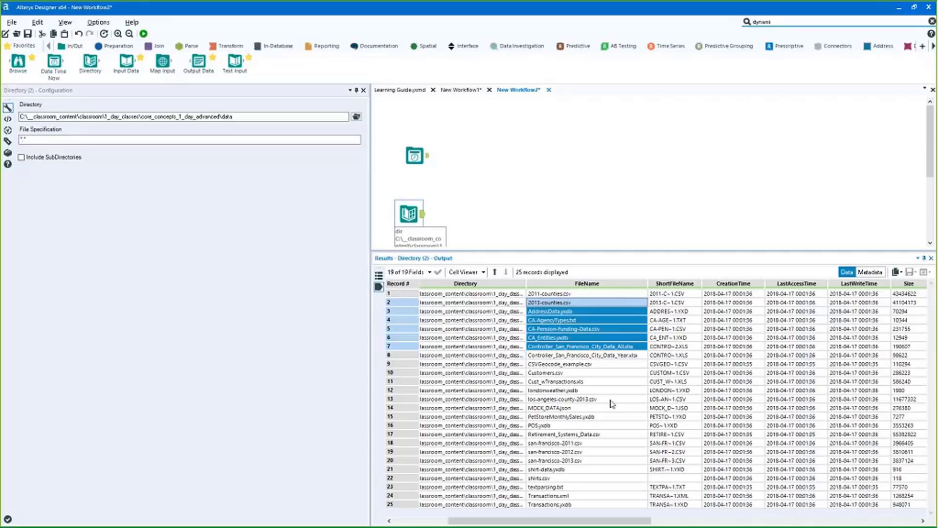
{"action": "left_click", "coordinate": [563, 304]}
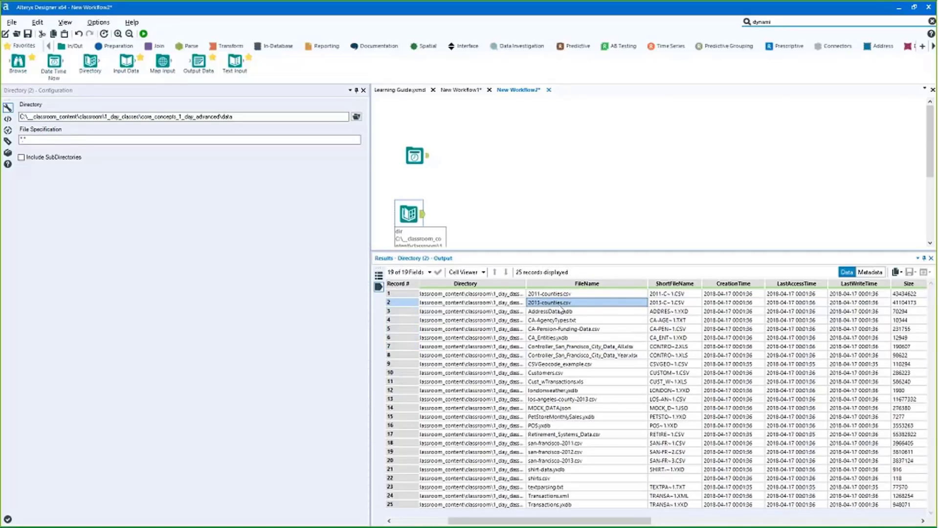
{"action": "mouse_move", "coordinate": [403, 208]}
{"action": "left_mouse_down"}
{"action": "mouse_move", "coordinate": [415, 208]}
{"action": "mouse_move", "coordinate": [408, 202]}
{"action": "left_mouse_up"}
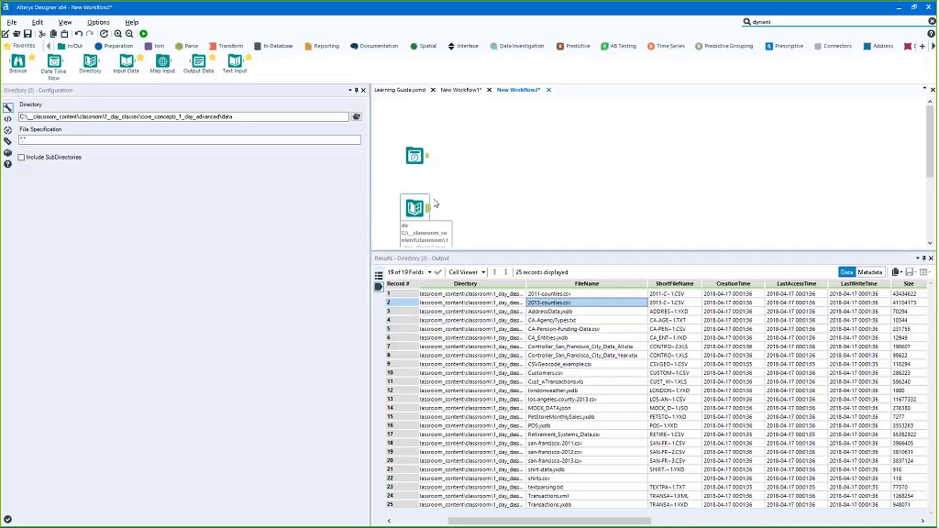
{"action": "left_click", "coordinate": [412, 161]}
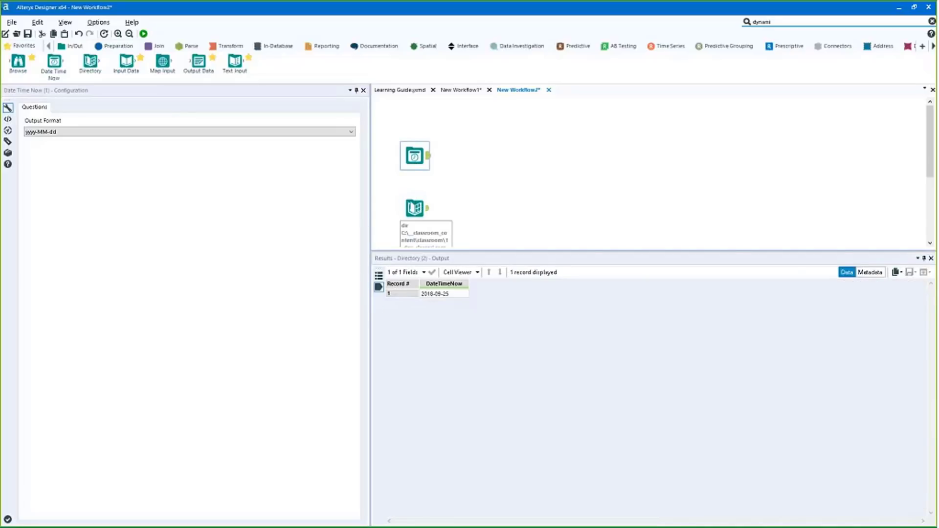
{"action": "left_click", "coordinate": [114, 46]}
Add a Formula tool setting DateTimeNow to Left([DateTimeNow], 4) and run it
{"action": "left_click_drag", "start_coordinate": [198, 62], "coordinate": [462, 156]}
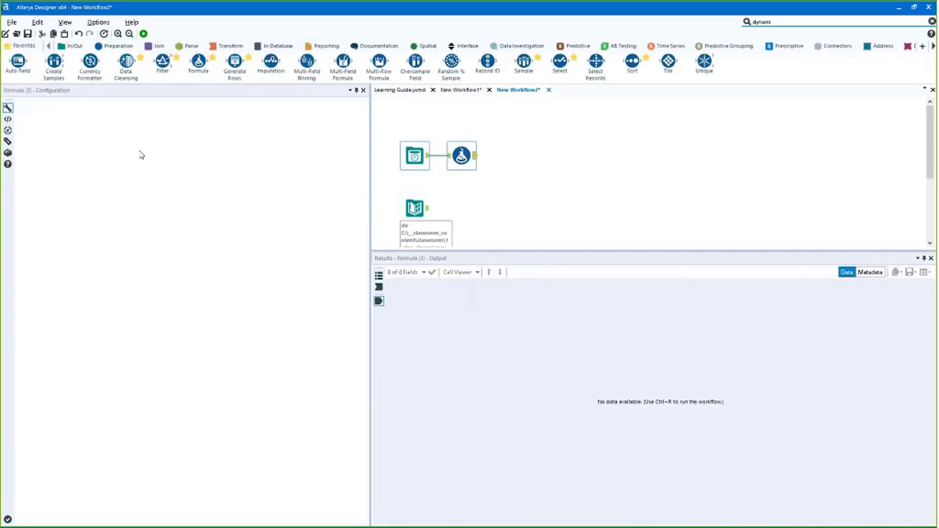
{"action": "left_click", "coordinate": [86, 114]}
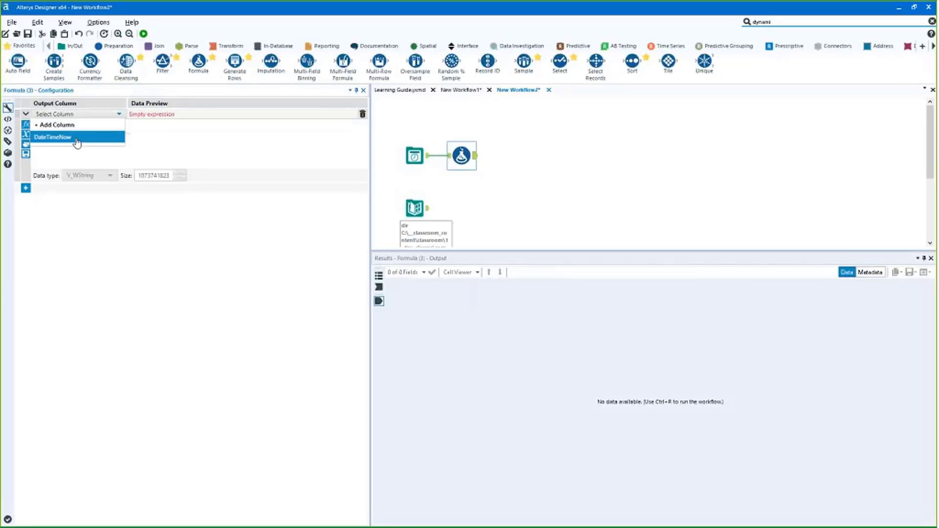
{"action": "left_click", "coordinate": [77, 138]}
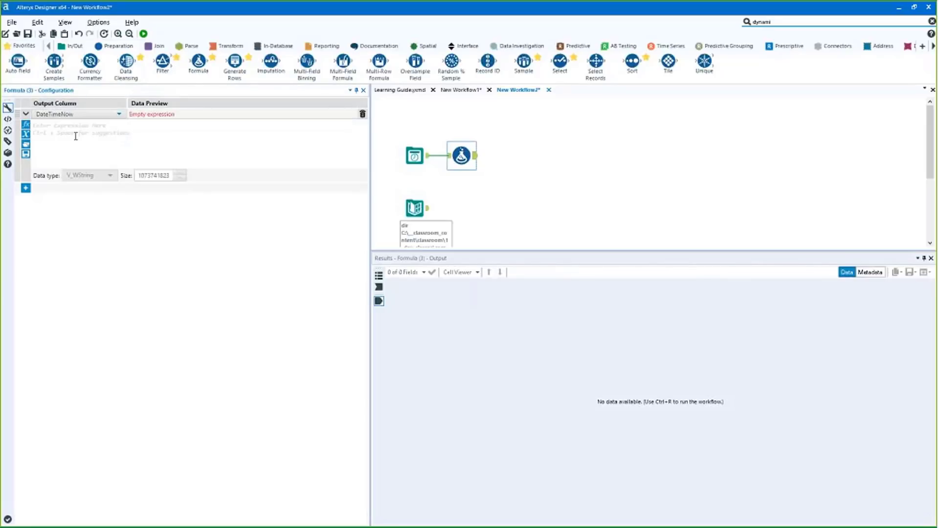
{"action": "left_click", "coordinate": [82, 123]}
{"action": "type", "text": "left"}
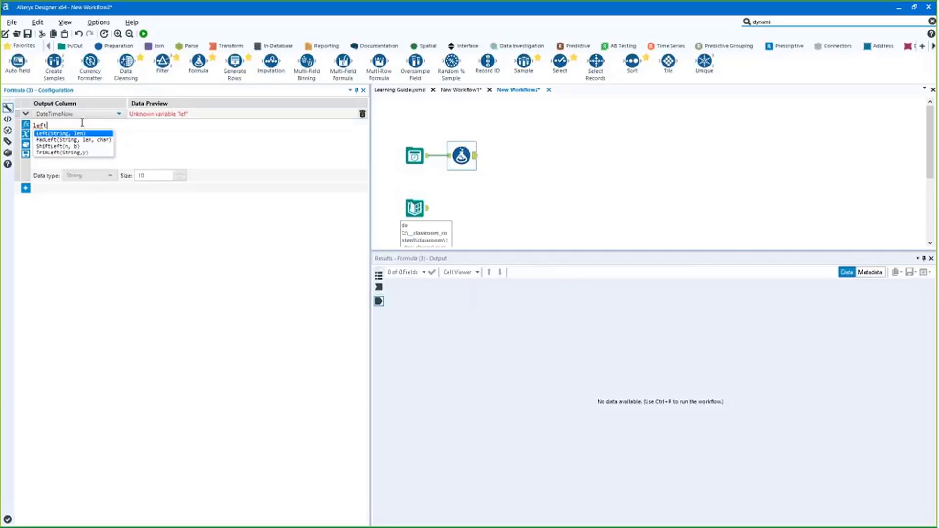
{"action": "key", "text": "Return"}
{"action": "type", "text": "["}
{"action": "key", "text": "Return"}
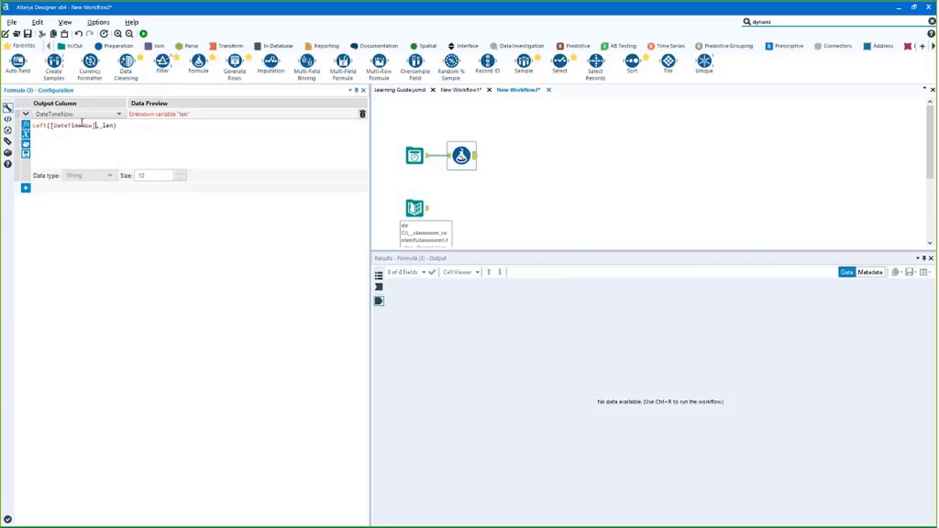
{"action": "double_click", "coordinate": [107, 126]}
{"action": "type", "text": "4"}
{"action": "key", "text": "ctrl+r"}
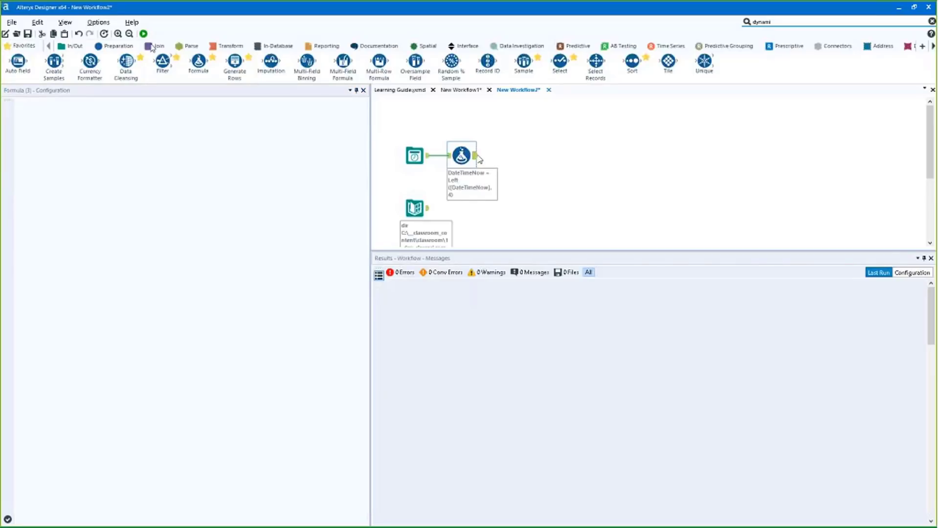
Check the 2018 result, then add a Join tool after the Formula and rerun
{"action": "left_click", "coordinate": [475, 156]}
{"action": "left_click_drag", "start_coordinate": [405, 206], "coordinate": [446, 212]}
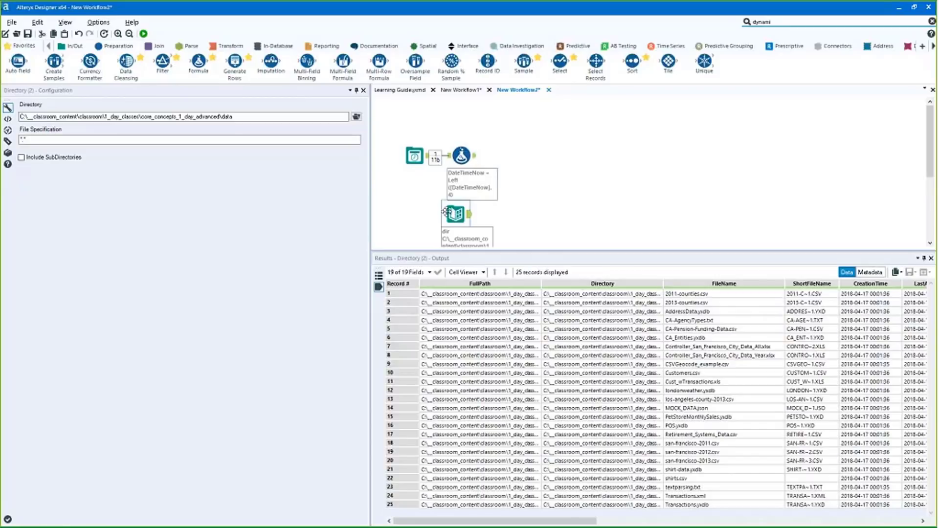
{"action": "left_click", "coordinate": [158, 45]}
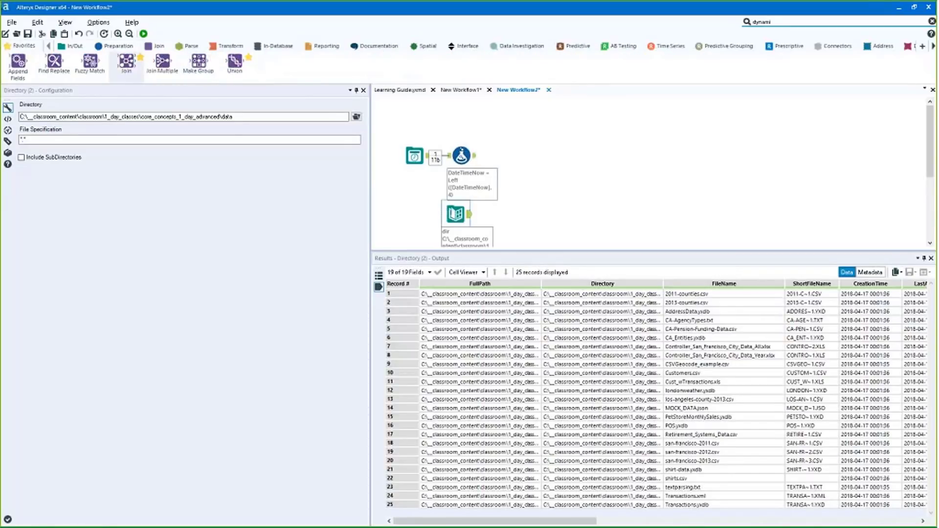
{"action": "left_click_drag", "start_coordinate": [127, 63], "coordinate": [531, 171]}
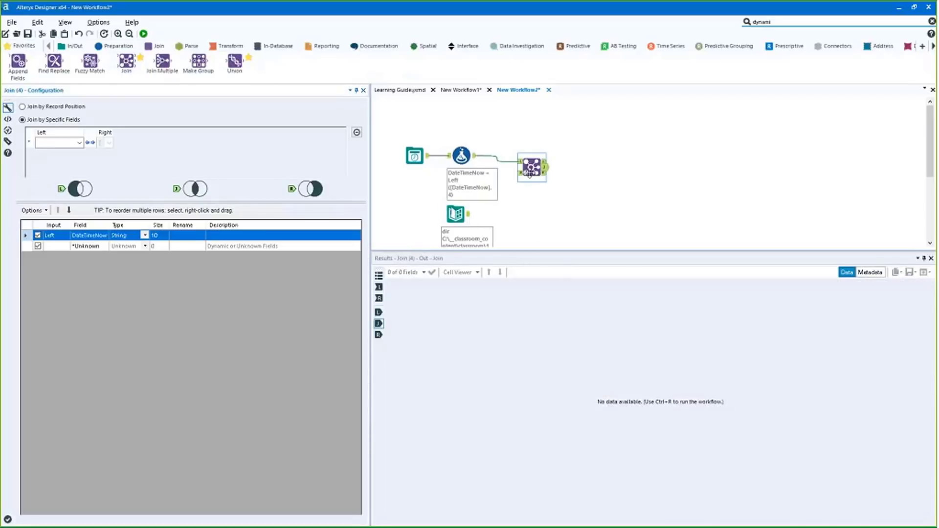
{"action": "key", "text": "ctrl+r"}
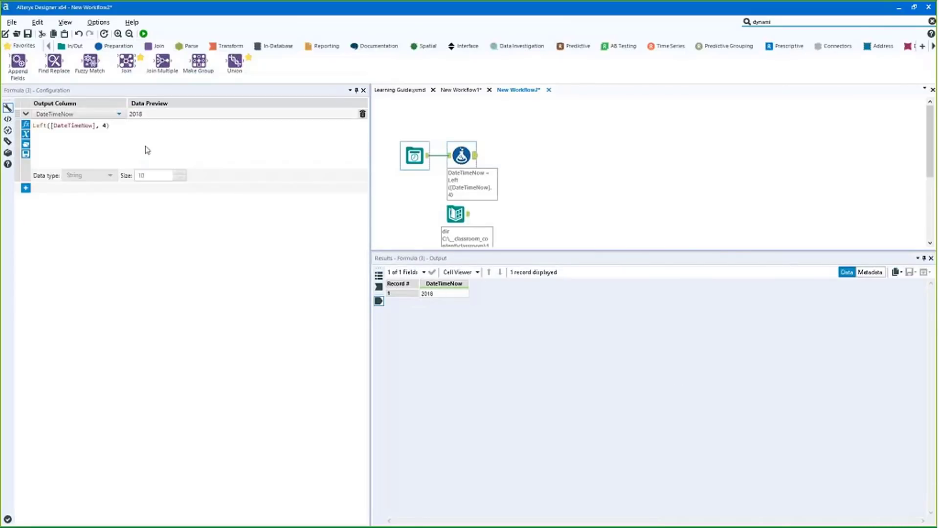
Append +"-countries" to the expression and write it to a new filename column
{"action": "left_click", "coordinate": [145, 147]}
{"action": "type", "text": "+"}
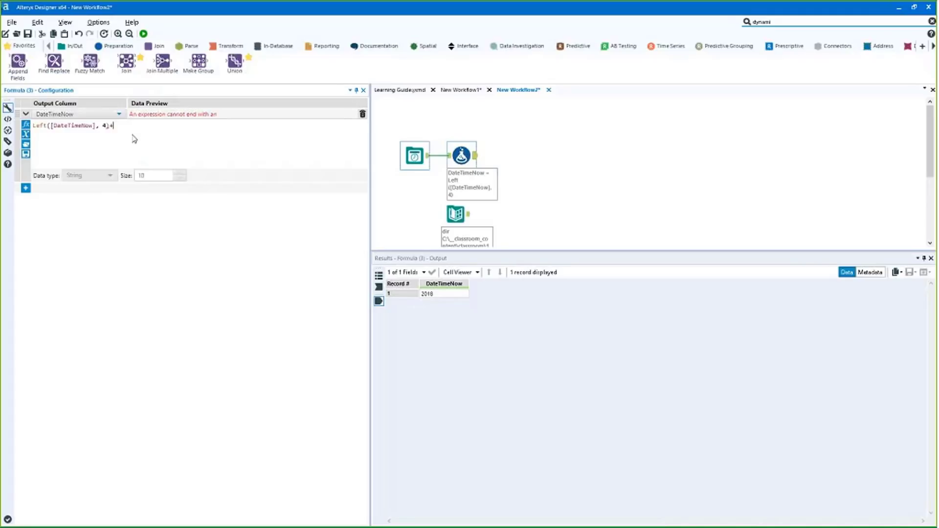
{"action": "type", "text": "\"-c"}
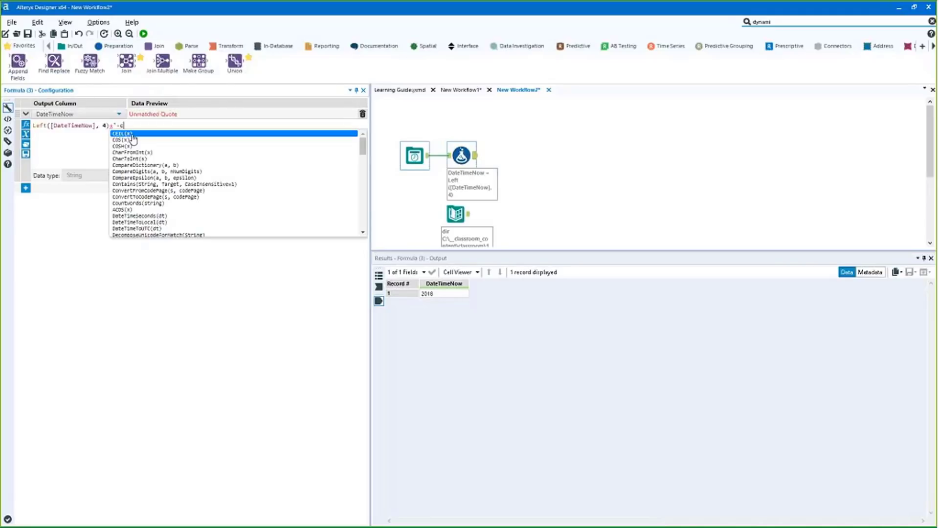
{"action": "type", "text": "ountr"}
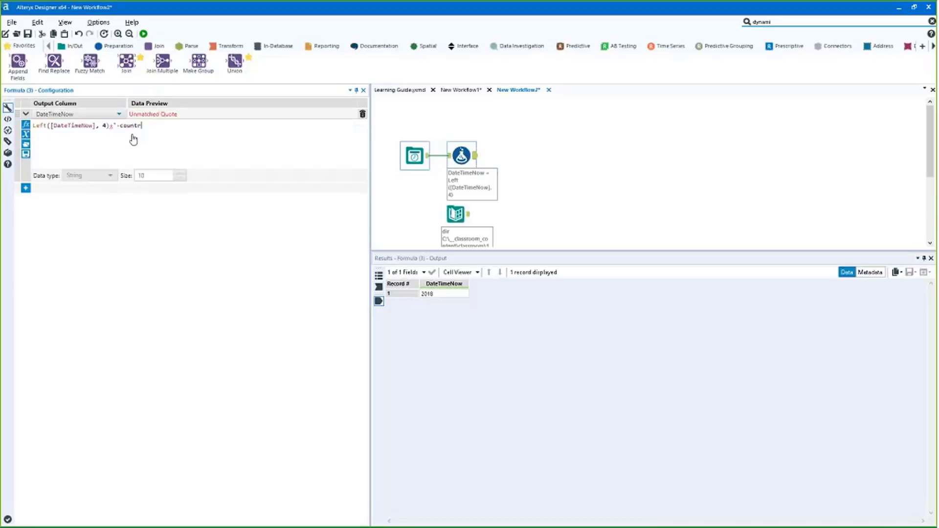
{"action": "type", "text": "ies\""}
{"action": "left_click", "coordinate": [108, 115]}
{"action": "left_click", "coordinate": [93, 126]}
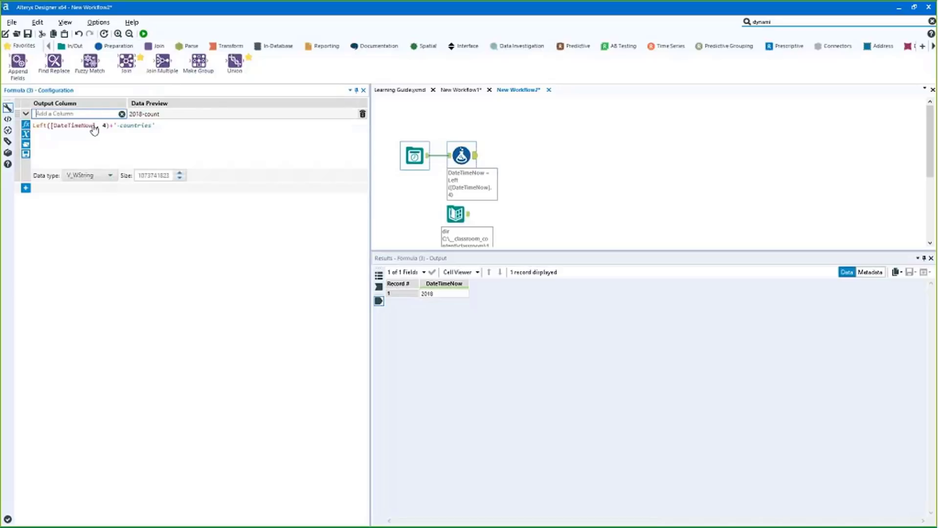
{"action": "type", "text": "filename"}
{"action": "left_click", "coordinate": [160, 137]}
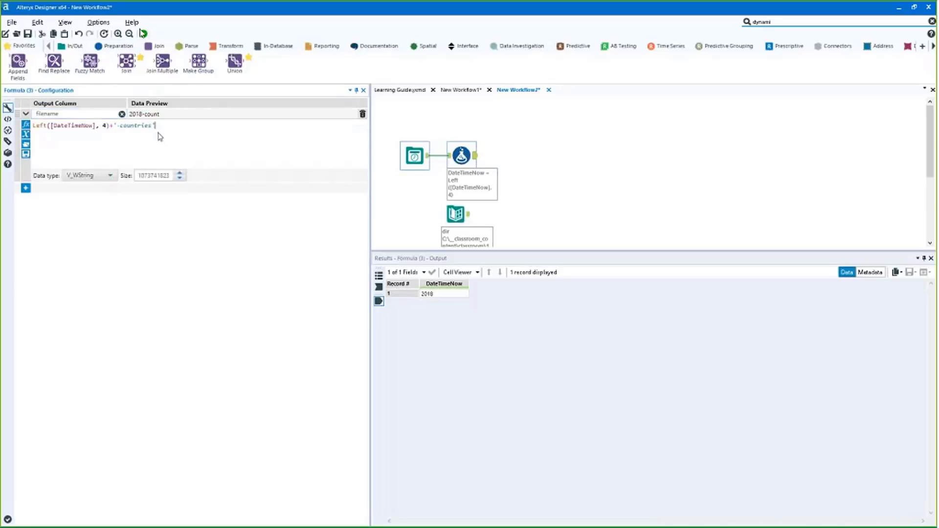
Run and confirm the filename column shows 2018-countries
{"action": "left_click", "coordinate": [143, 33]}
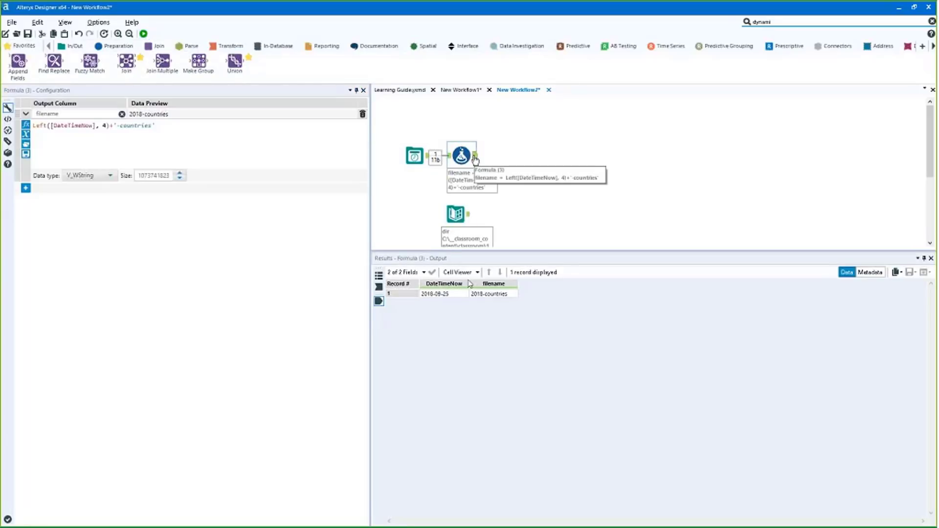
{"action": "left_click", "coordinate": [483, 294]}
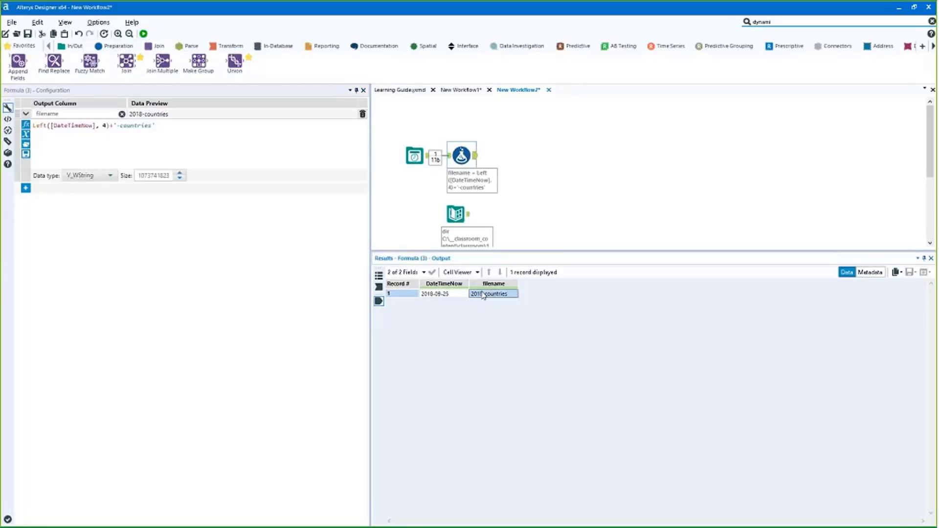
{"action": "left_click_drag", "start_coordinate": [467, 295], "coordinate": [500, 295]}
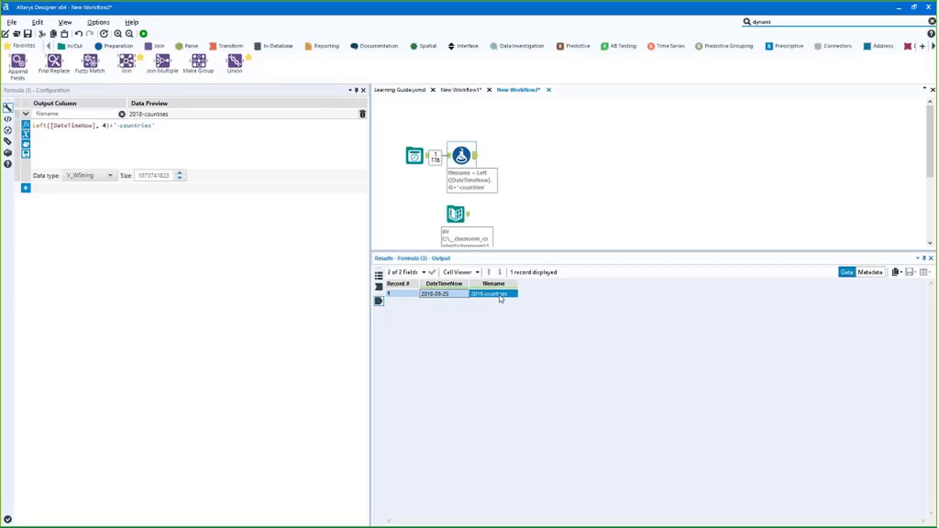
{"action": "left_click", "coordinate": [499, 296]}
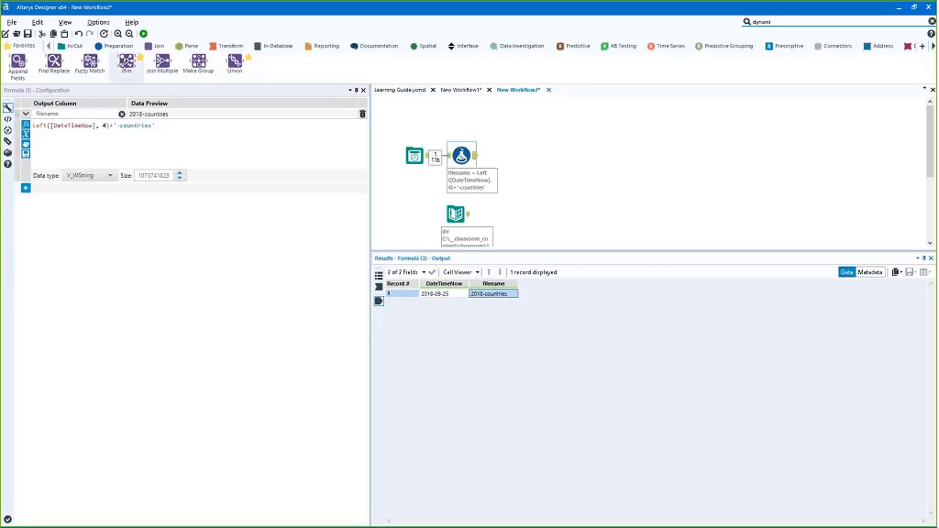
Add a Join fed by the Formula and Directory tools, matching filename to FileName
{"action": "left_click_drag", "start_coordinate": [126, 61], "coordinate": [514, 163]}
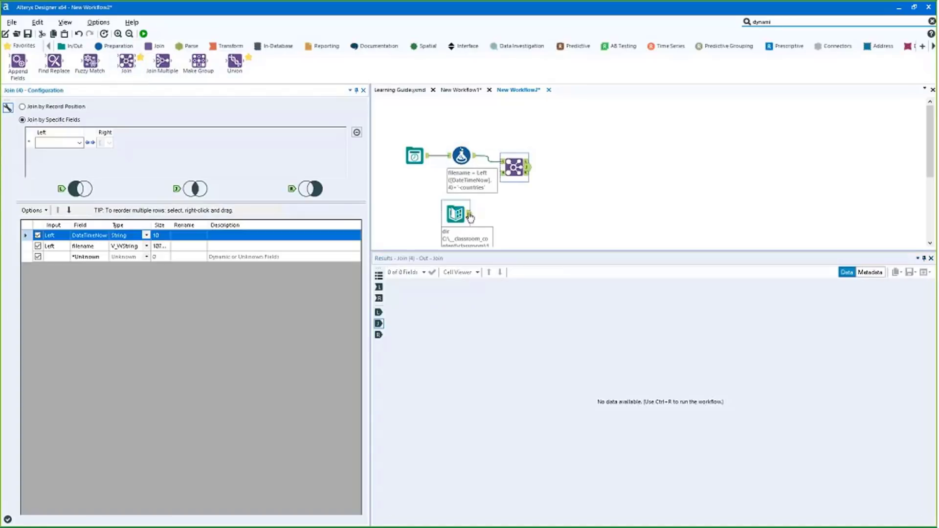
{"action": "left_click_drag", "start_coordinate": [468, 214], "coordinate": [516, 165]}
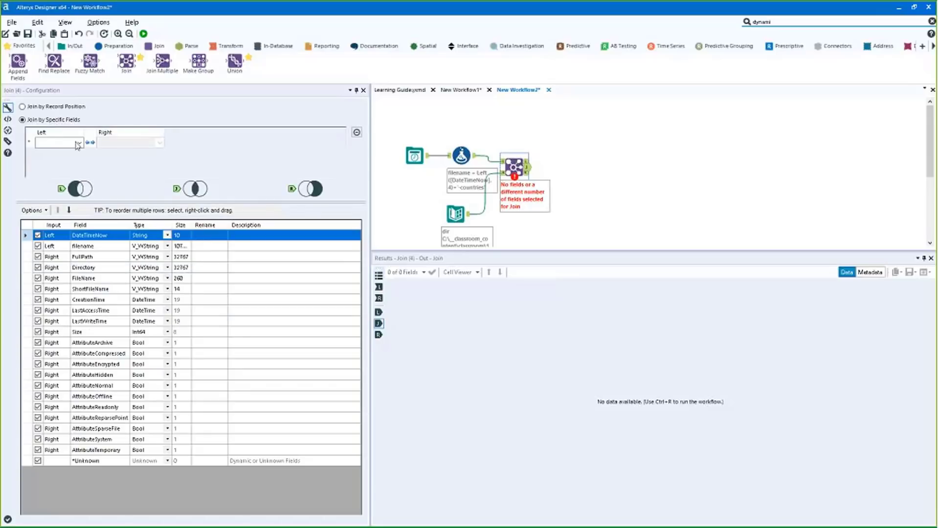
{"action": "left_click", "coordinate": [77, 143]}
{"action": "left_click", "coordinate": [47, 161]}
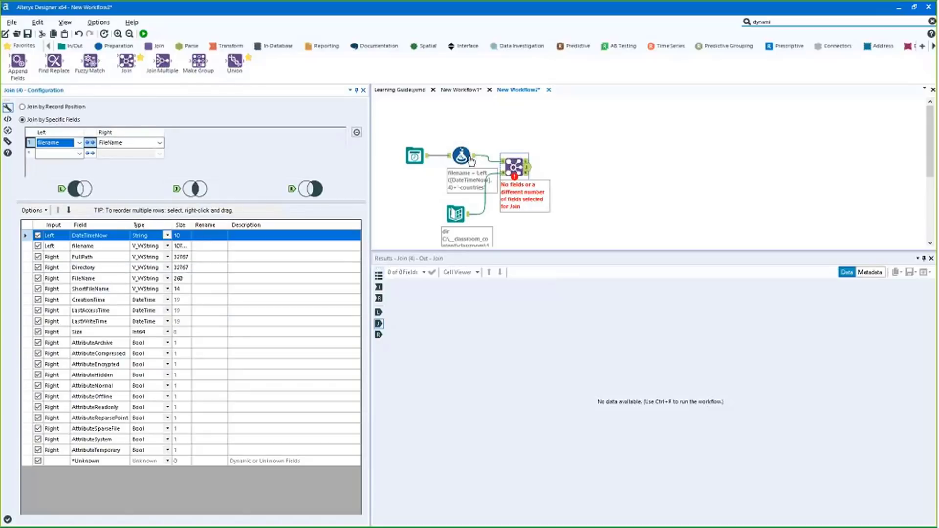
{"action": "left_click", "coordinate": [455, 214]}
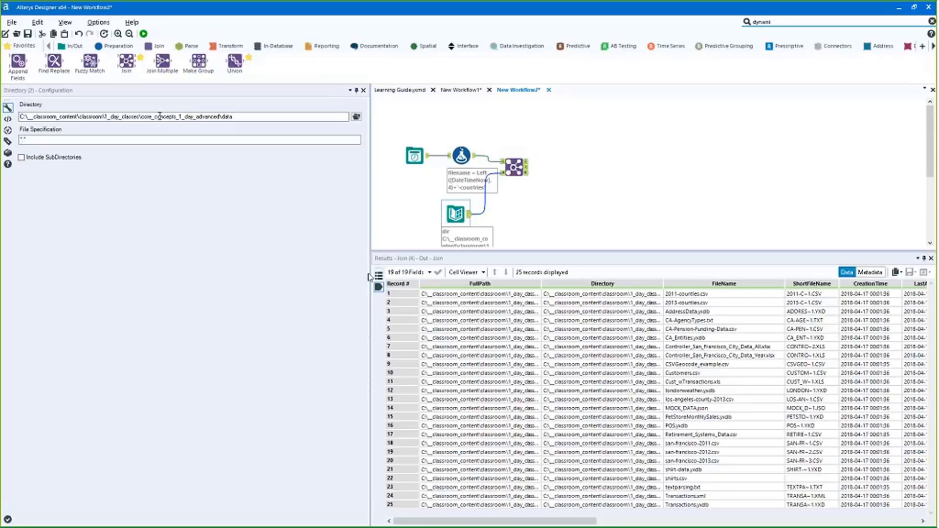
{"action": "left_click", "coordinate": [172, 116]}
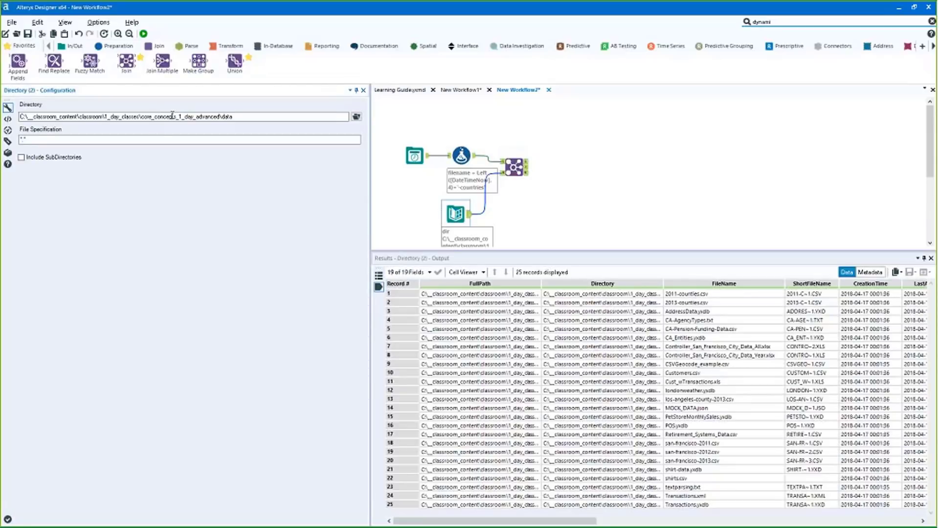
Copy the Directory path and open that data folder in File Explorer
{"action": "triple_click", "coordinate": [172, 117]}
{"action": "key", "text": "ctrl+c"}
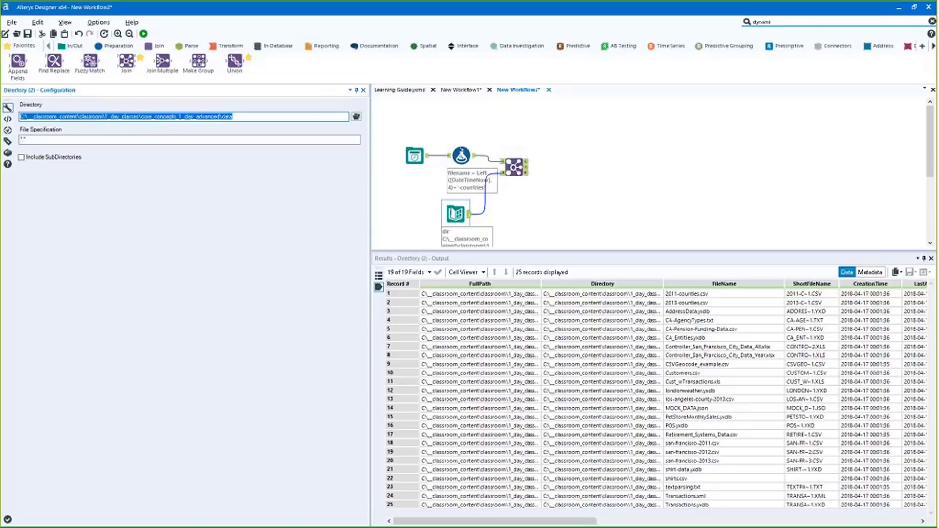
{"action": "key", "text": "alt+Tab"}
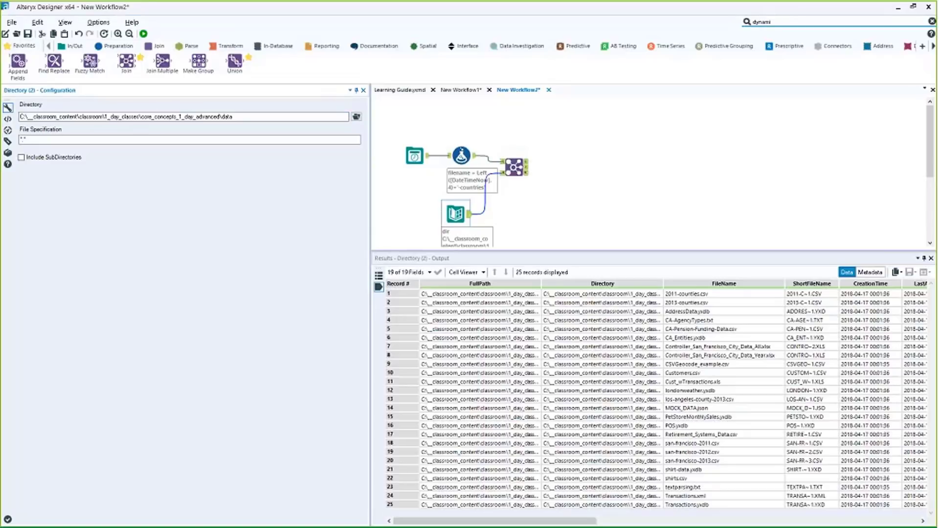
{"action": "key", "text": "alt+d"}
{"action": "key", "text": "ctrl+v"}
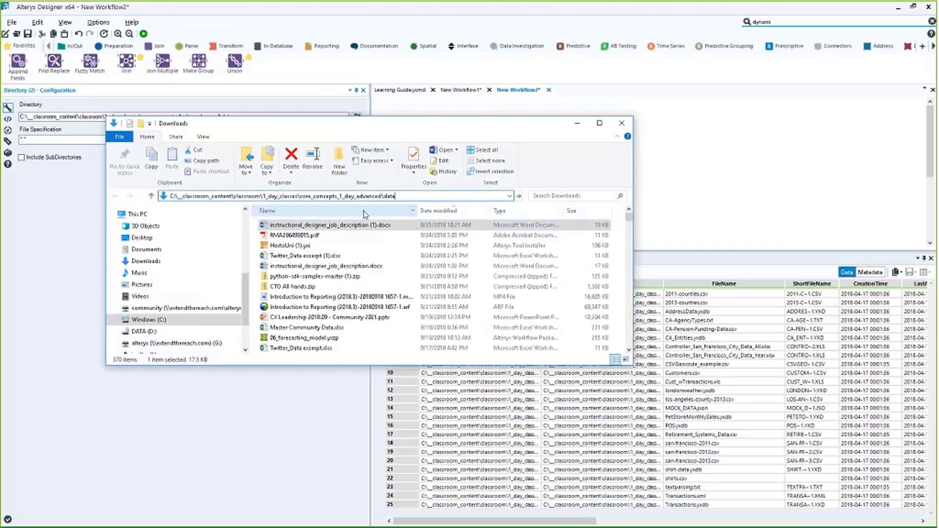
{"action": "key", "text": "Return"}
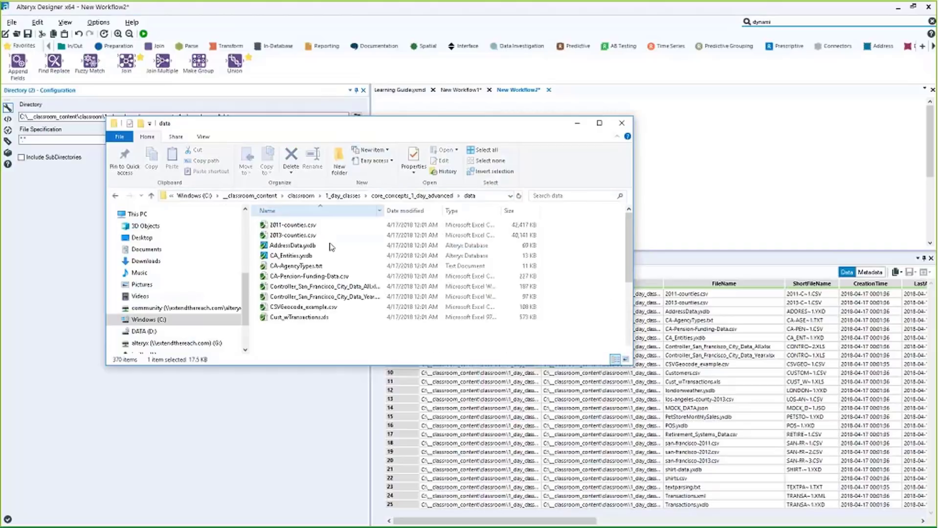
Duplicate 2013-counties.csv and rename the copy to 2018-counties.csv
{"action": "left_click", "coordinate": [327, 240]}
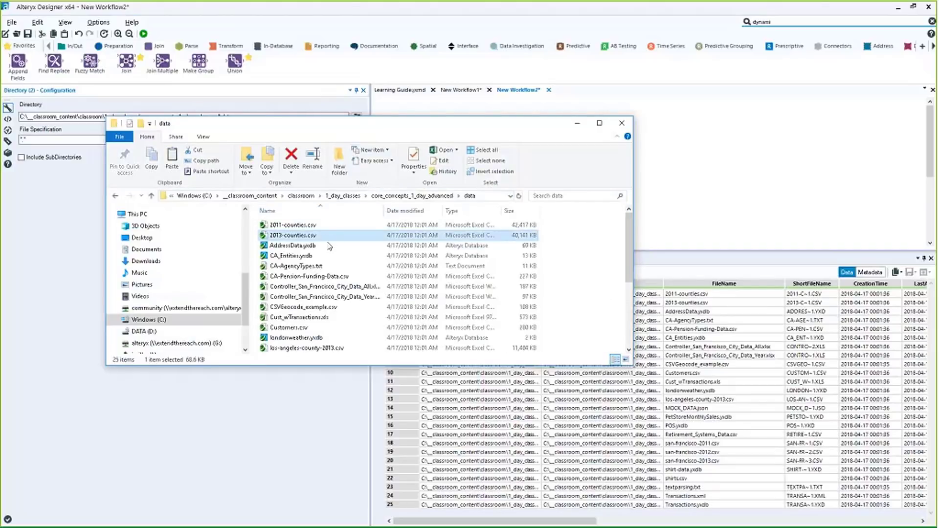
{"action": "key", "text": "ctrl+c"}
{"action": "key", "text": "ctrl+v"}
{"action": "left_click", "coordinate": [319, 246]}
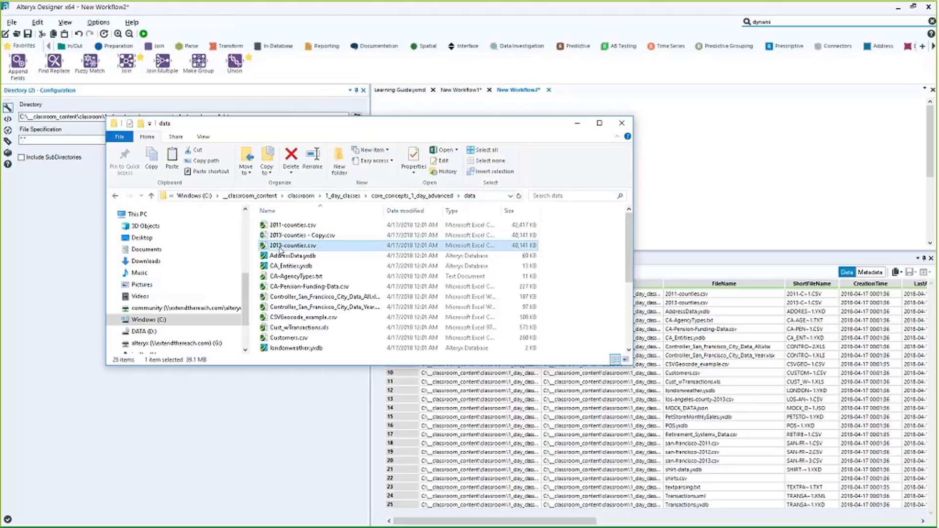
{"action": "left_click", "coordinate": [281, 244]}
{"action": "left_click", "coordinate": [282, 237]}
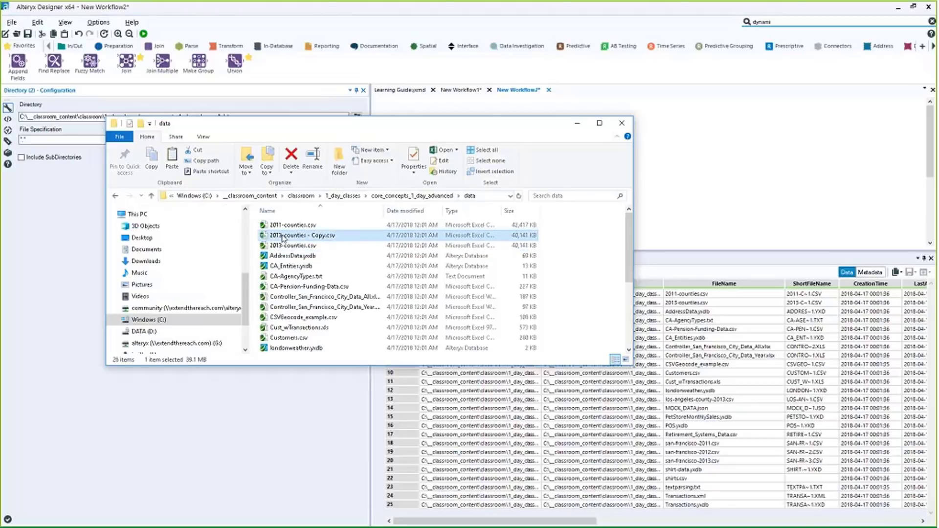
{"action": "left_click", "coordinate": [283, 236]}
{"action": "key", "text": "BackSpace"}
{"action": "type", "text": "8"}
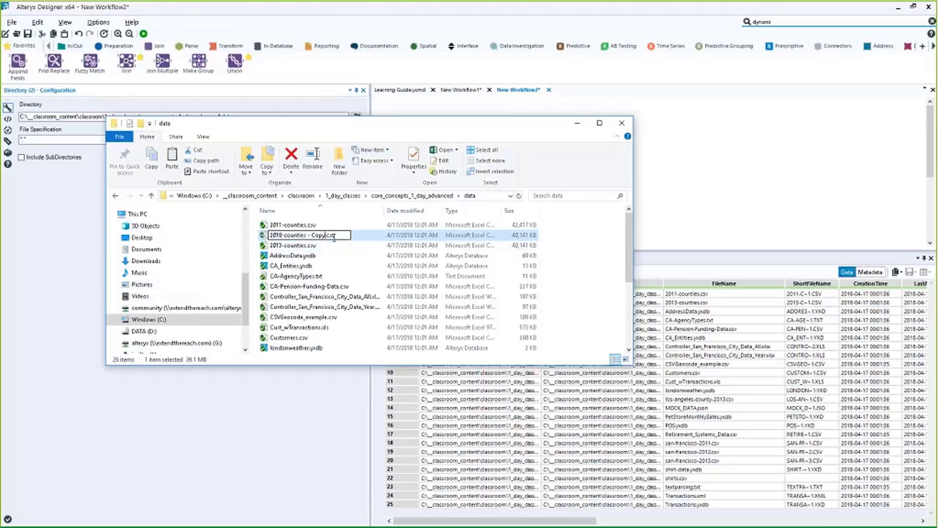
{"action": "key", "text": "Return"}
{"action": "left_click", "coordinate": [682, 192]}
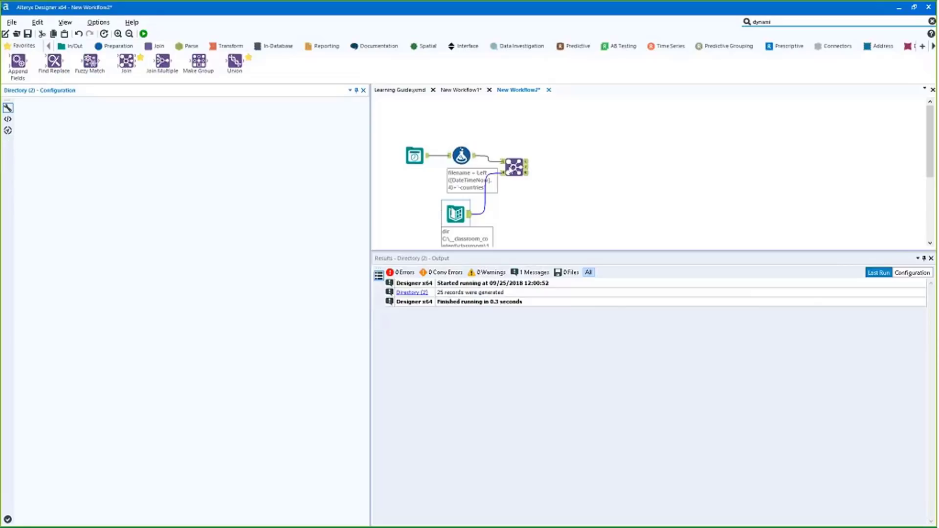
Change the formula's suffix to '-counties.csv' and rerun the workflow
{"action": "left_click", "coordinate": [460, 163]}
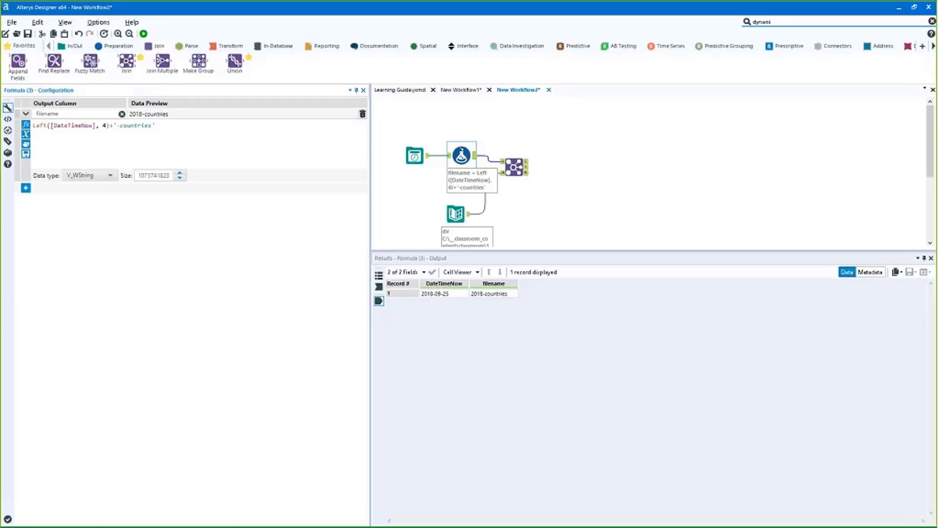
{"action": "key", "text": "BackSpace"}
{"action": "left_click", "coordinate": [171, 129]}
{"action": "type", "text": ".csv"}
{"action": "key", "text": "ctrl+r"}
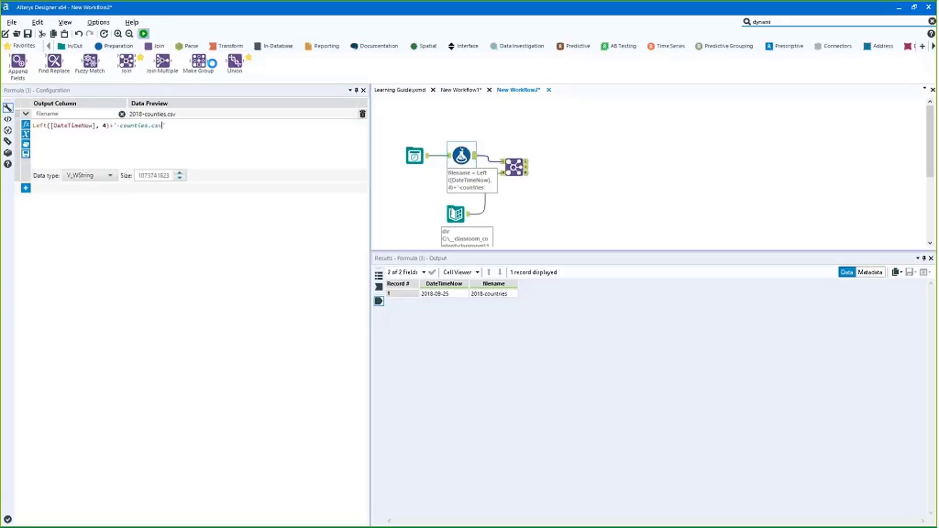
Confirm the Join matches 2018-counties.csv and attach a Dynamic Input tool after it
{"action": "left_click", "coordinate": [527, 171]}
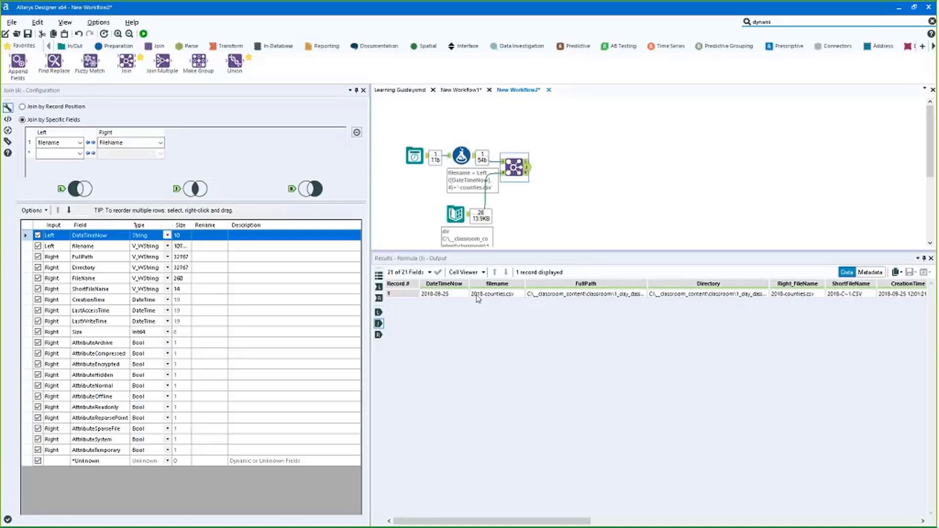
{"action": "left_click_drag", "start_coordinate": [443, 294], "coordinate": [821, 296]}
{"action": "left_click", "coordinate": [829, 21]}
{"action": "left_click_drag", "start_coordinate": [791, 87], "coordinate": [561, 168]}
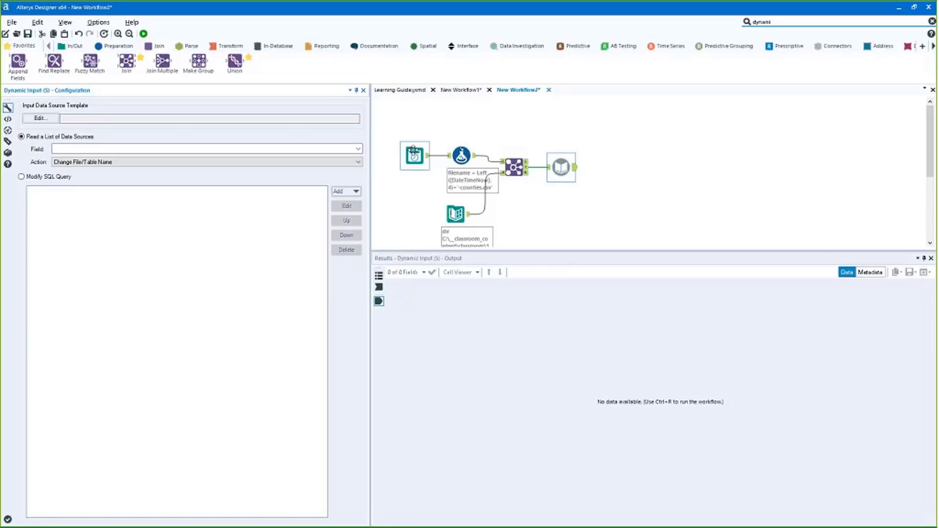
Drag the Date Time Now tool up-left and the Directory tool further down
{"action": "left_click", "coordinate": [413, 150]}
{"action": "left_click_drag", "start_coordinate": [413, 152], "coordinate": [409, 129]}
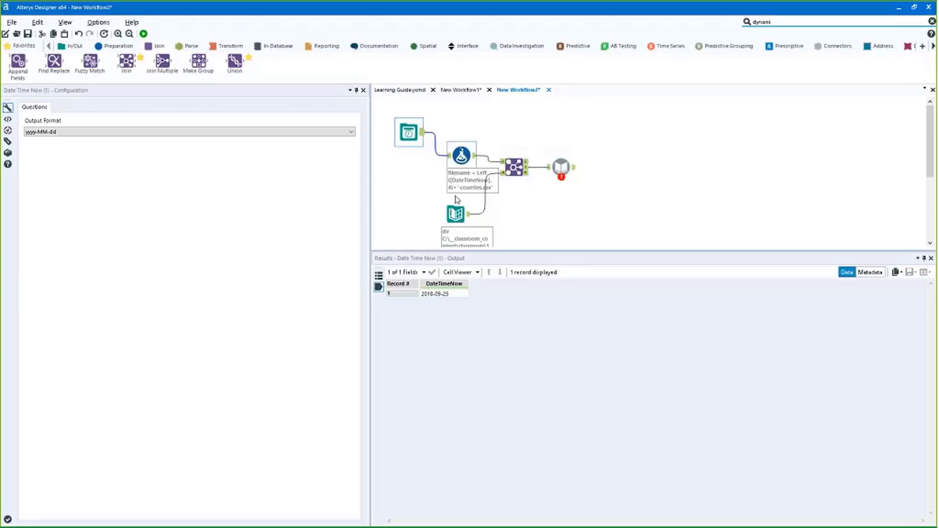
{"action": "left_click_drag", "start_coordinate": [455, 205], "coordinate": [446, 218]}
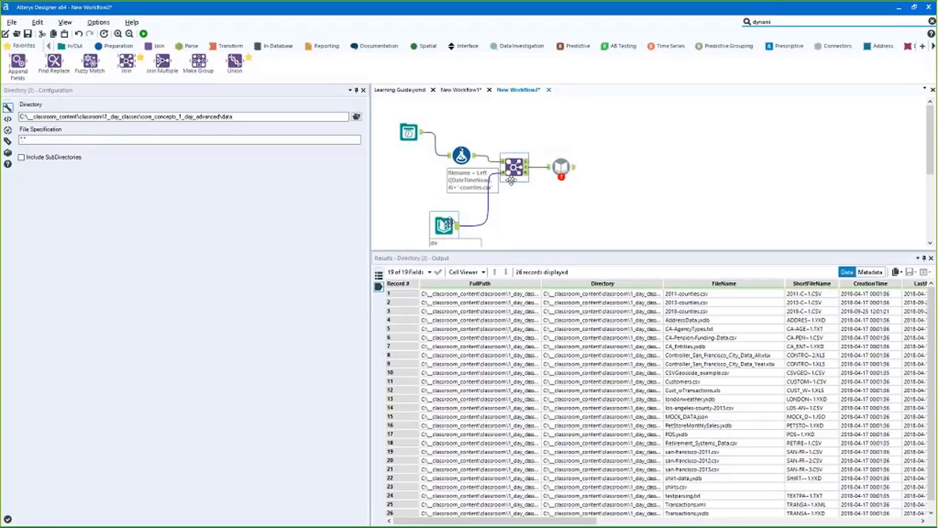